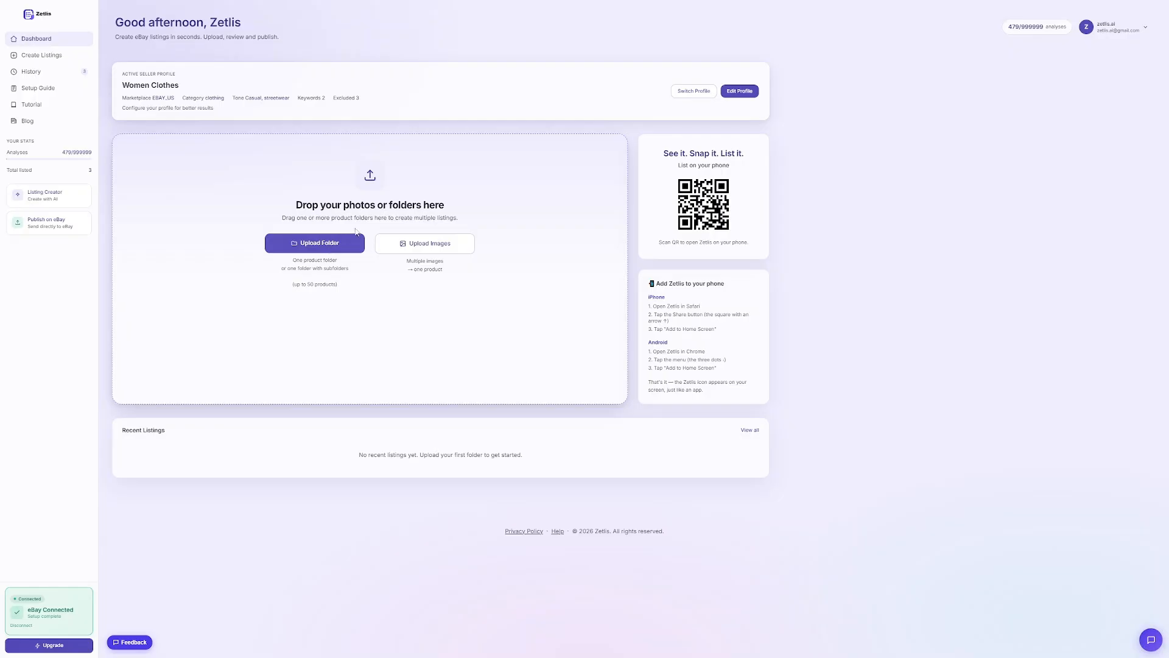
- Switch the active seller profile to Profile 5 — Miscellaneous and close the profile editor
left_click(742, 92)
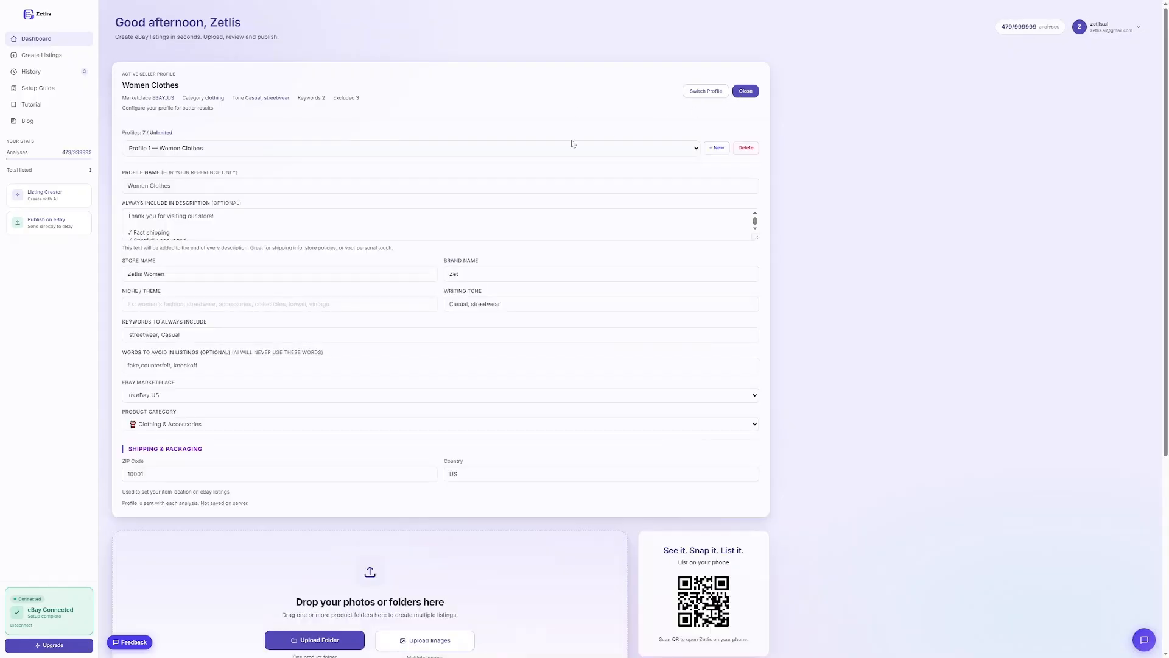
left_click(696, 149)
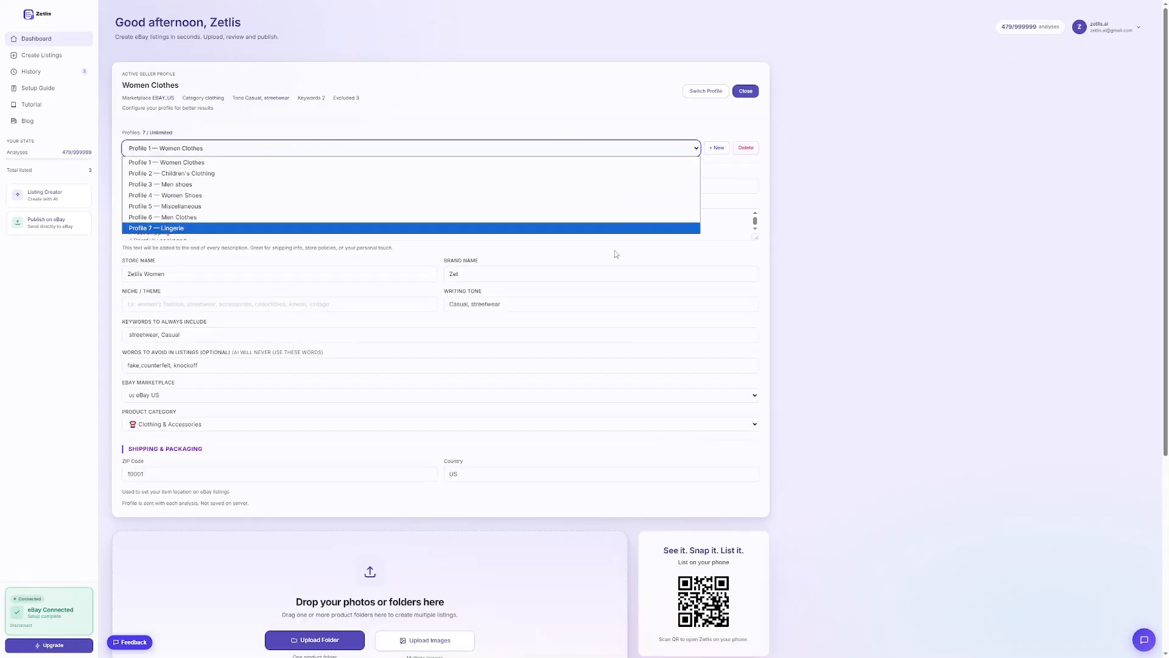
left_click(611, 206)
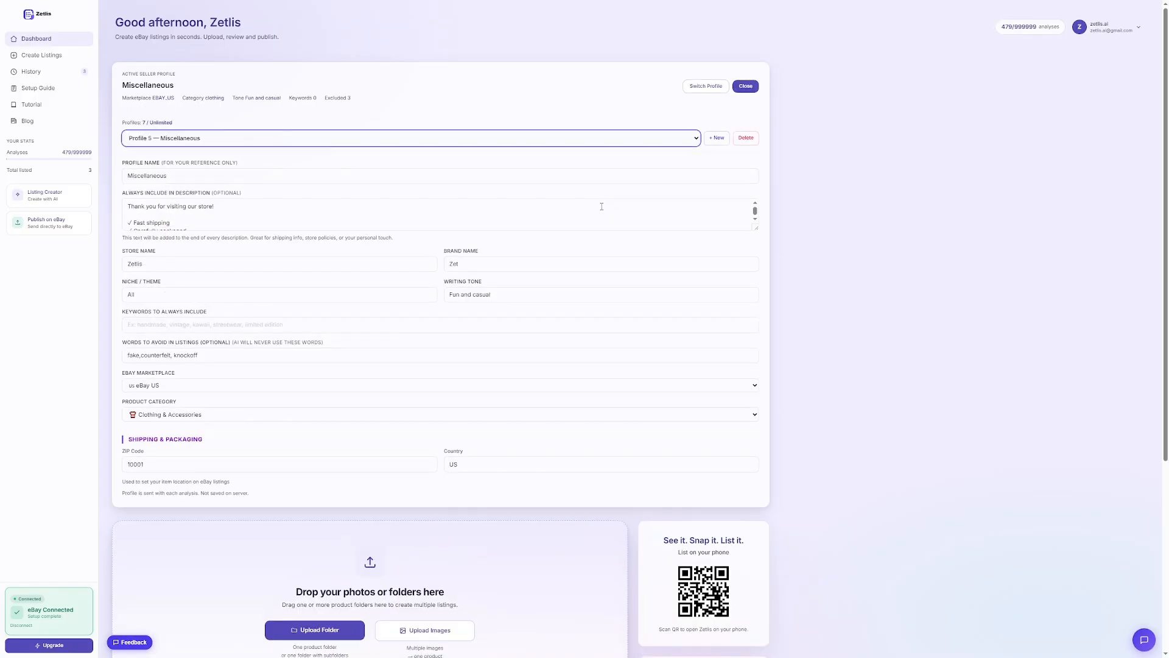
left_click(744, 87)
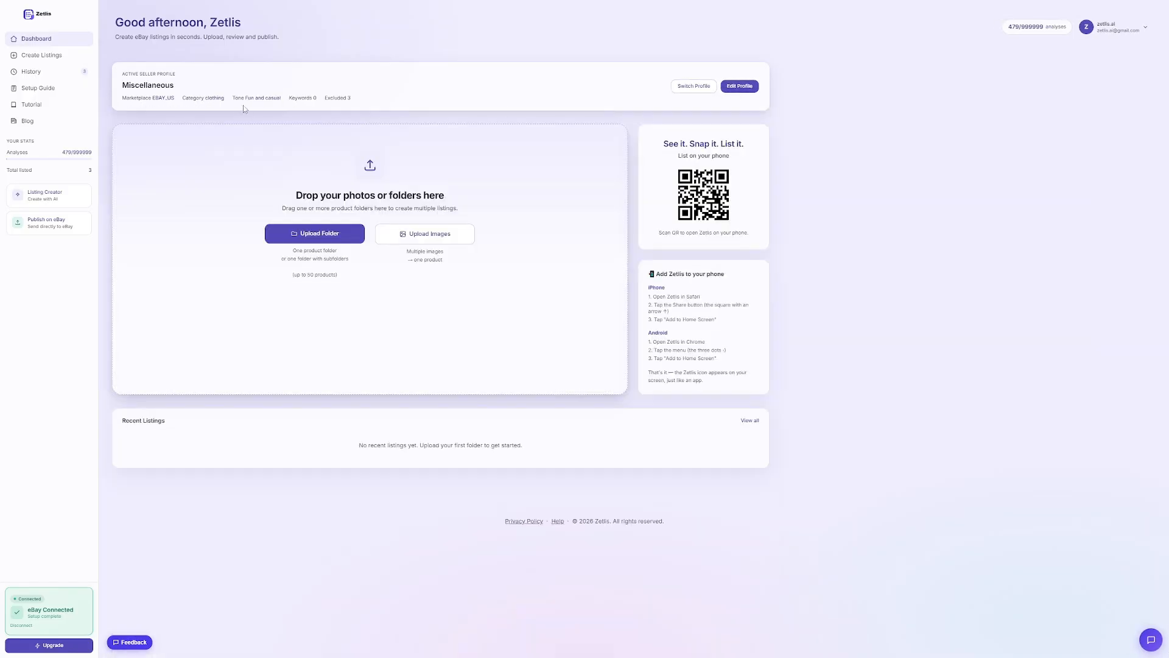
- Upload the innermost Ebay folder that holds the Clot, games, miscell and miscellaneous product subfolders
left_click(309, 235)
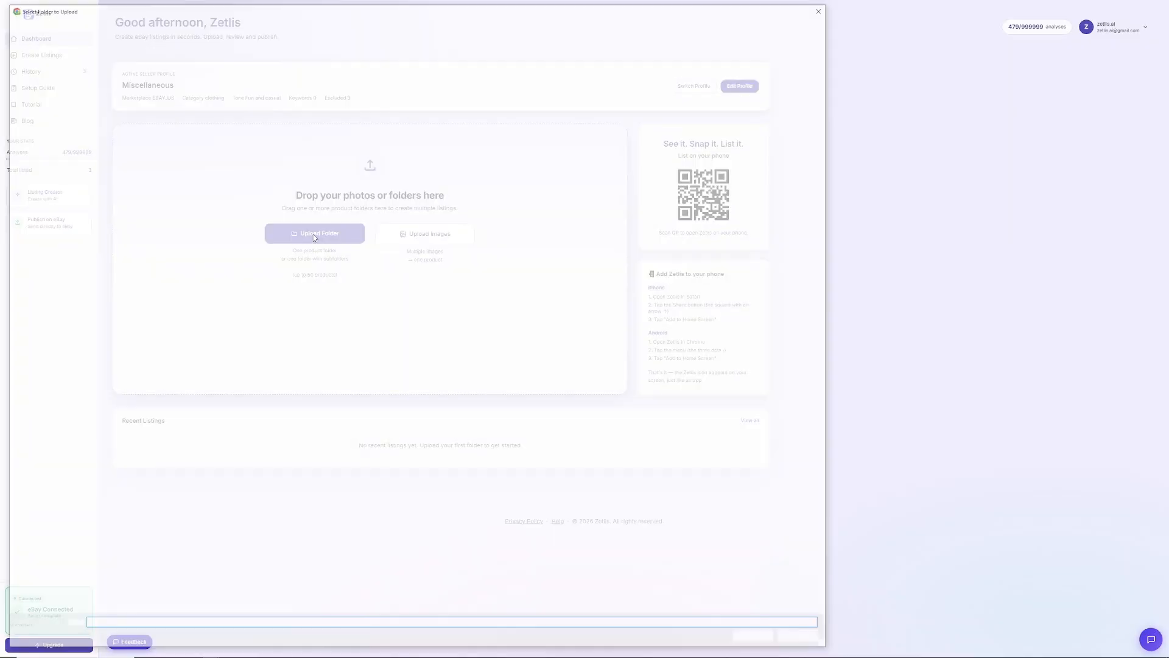
double_click(97, 65)
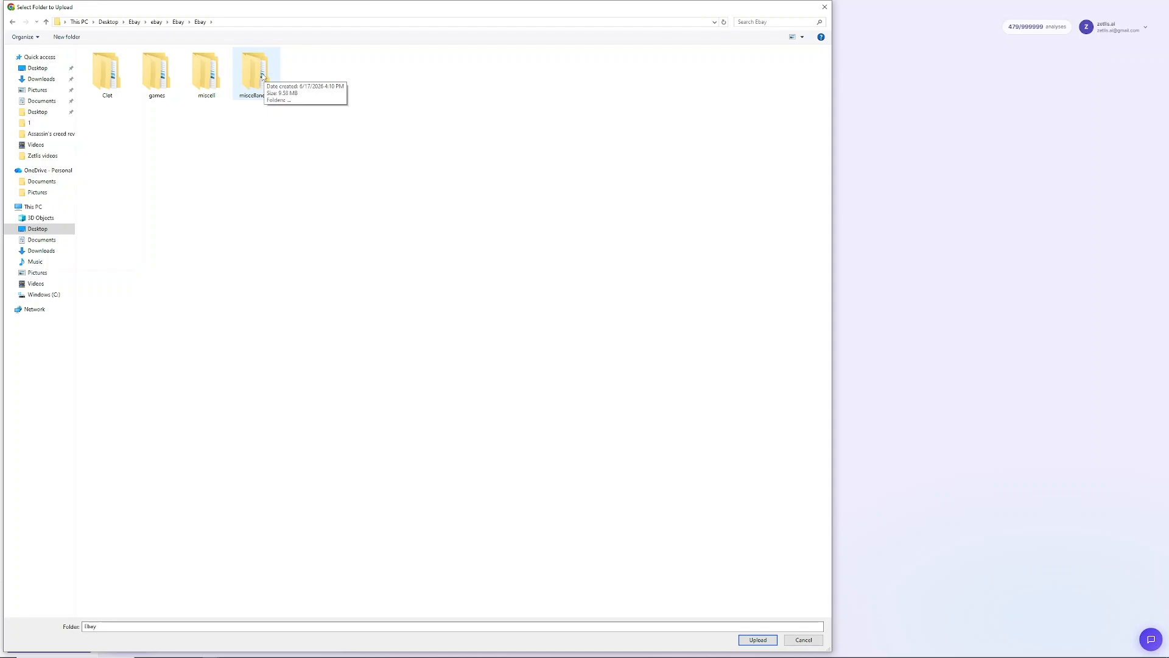
double_click(116, 79)
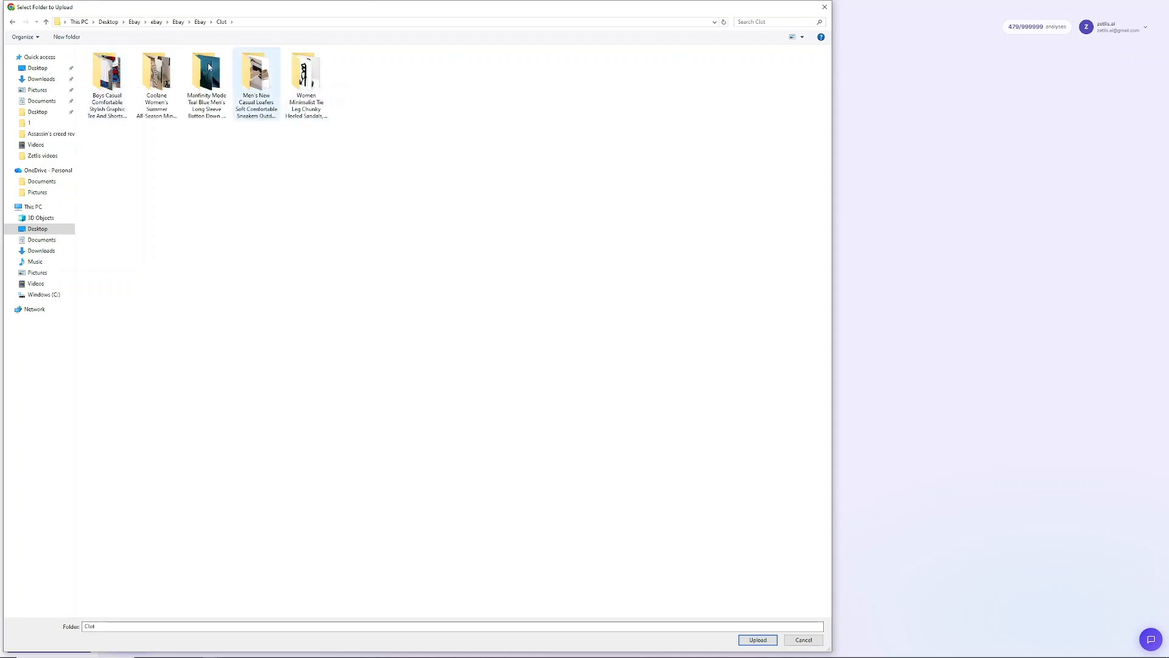
left_click(200, 21)
left_click(180, 24)
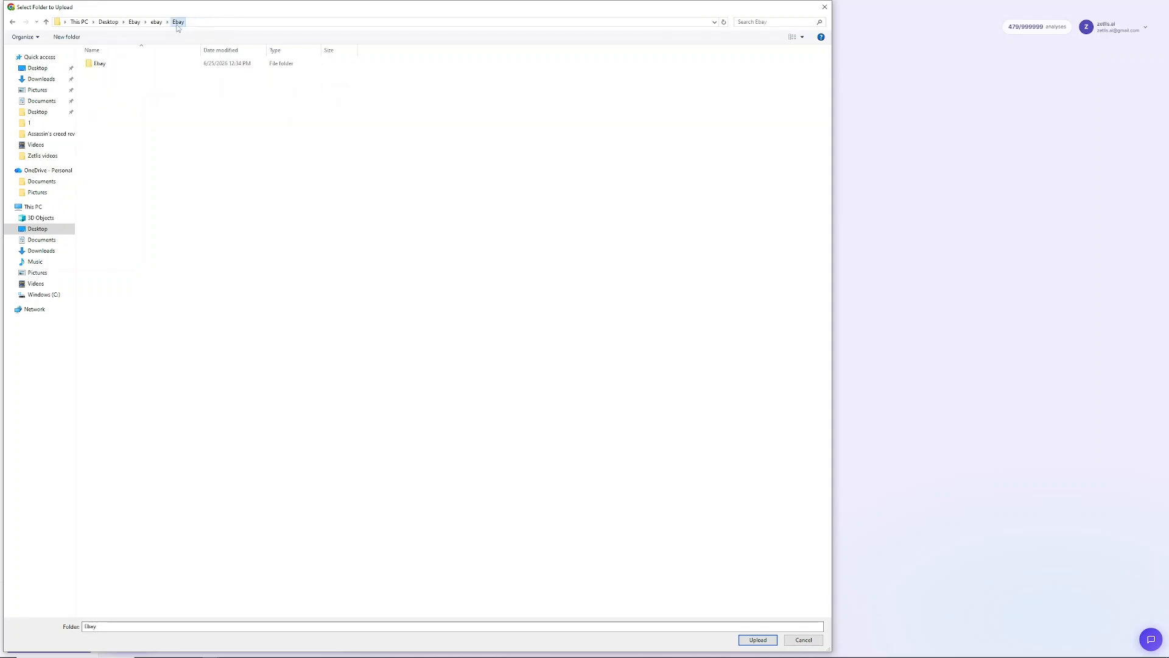
left_click(93, 66)
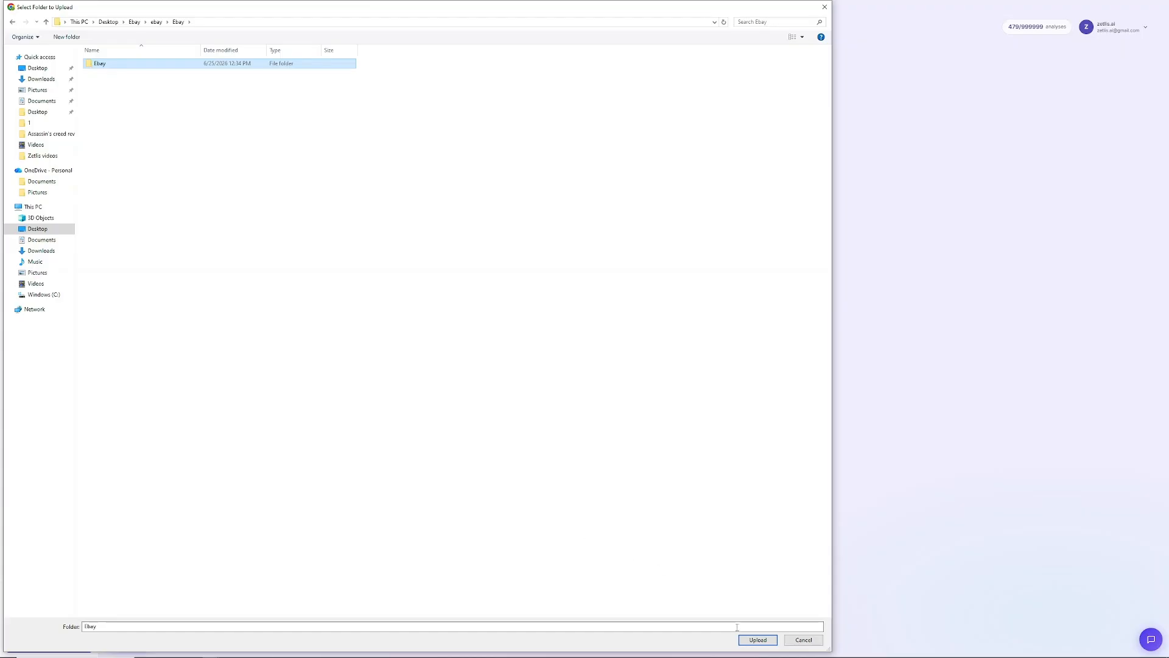
left_click(758, 639)
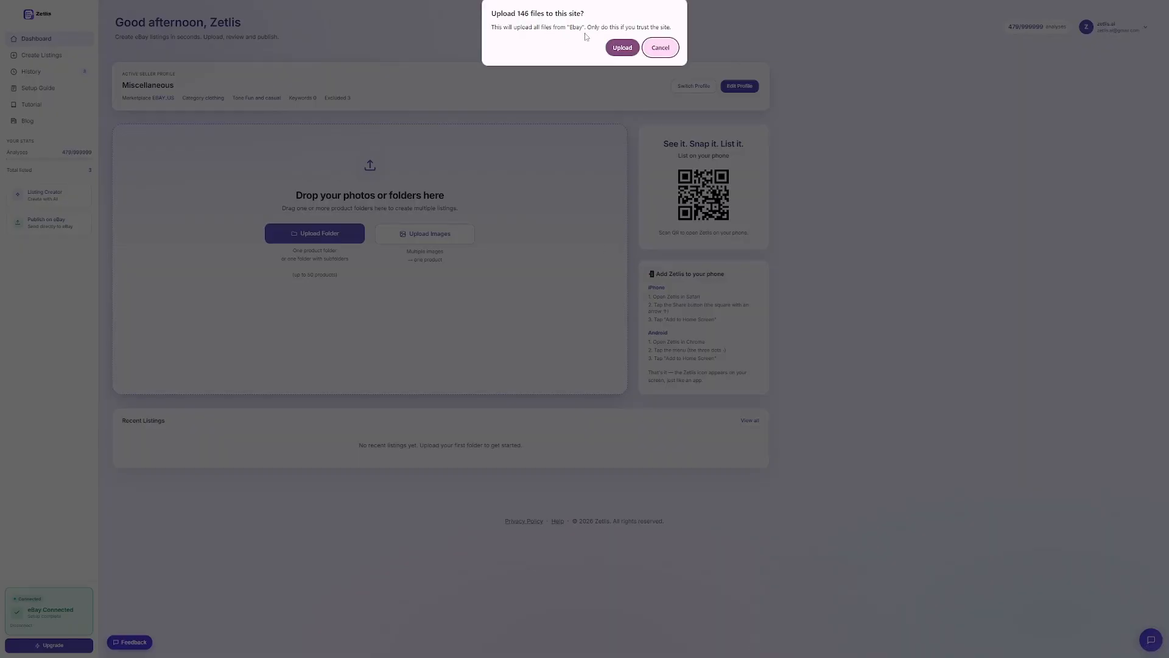
left_click(627, 49)
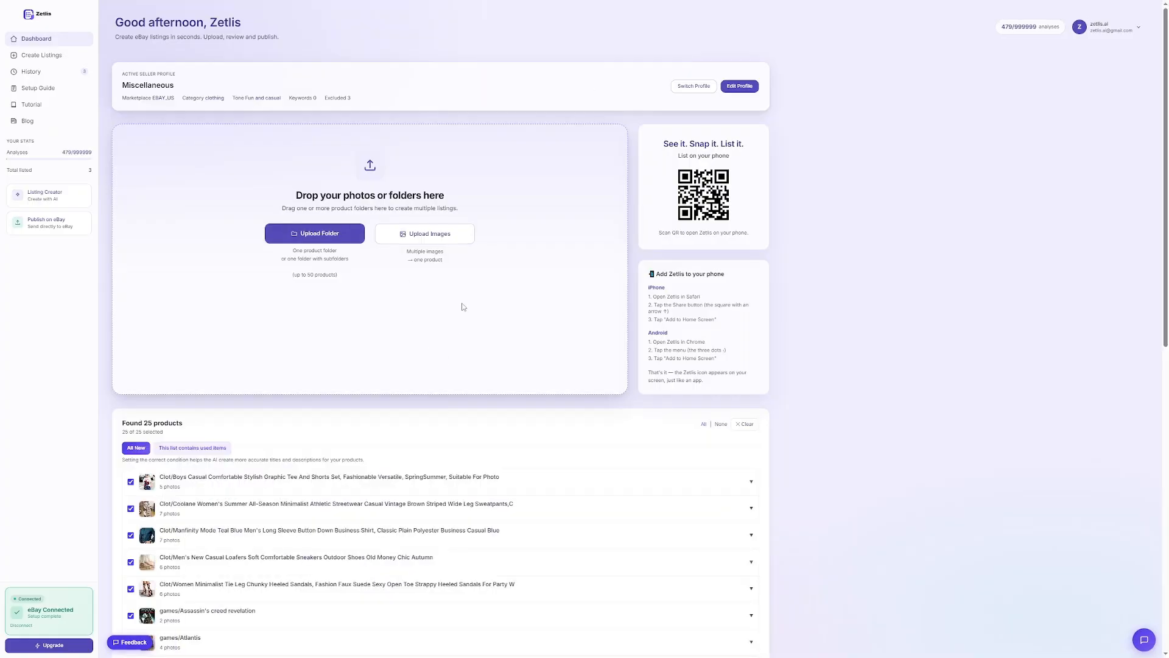
- Mark the product list as containing used items and set Assassin's creed revelation and Atlantis to Excellent condition
scroll(463, 307, "down", 5)
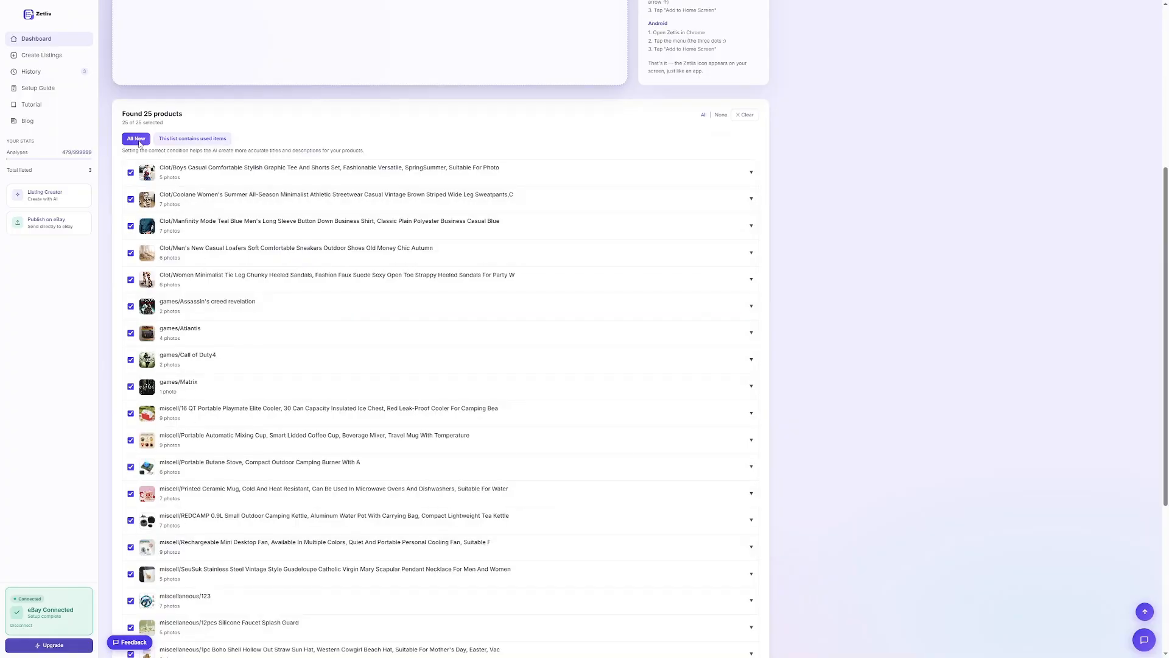
left_click(190, 141)
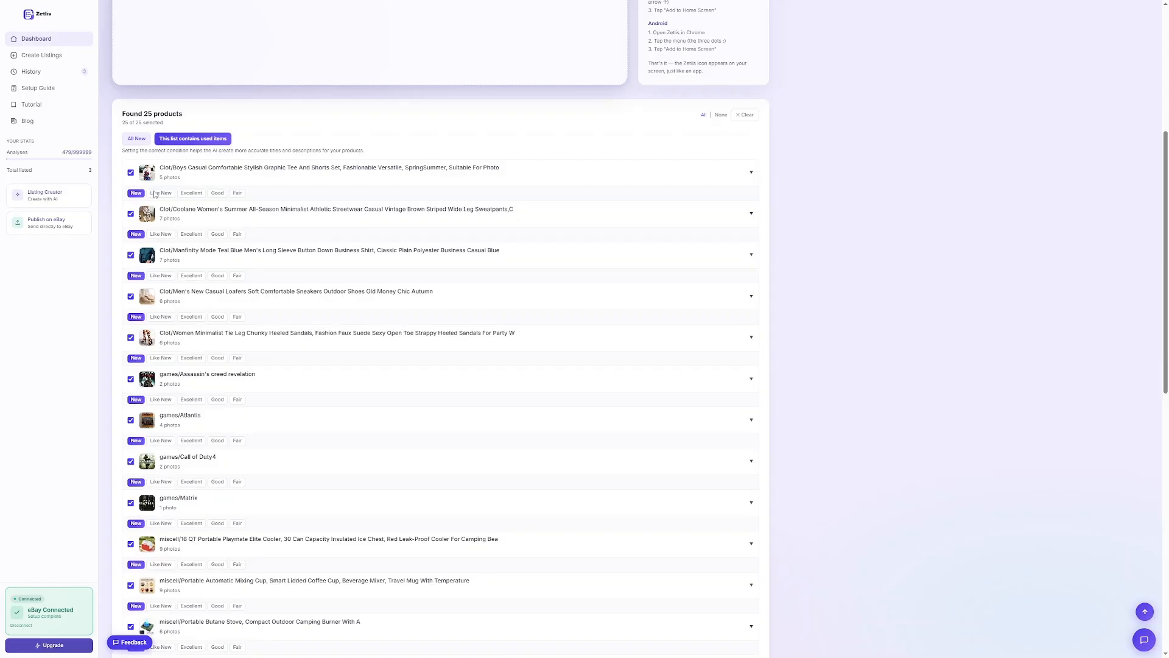
left_click(192, 399)
left_click(210, 424)
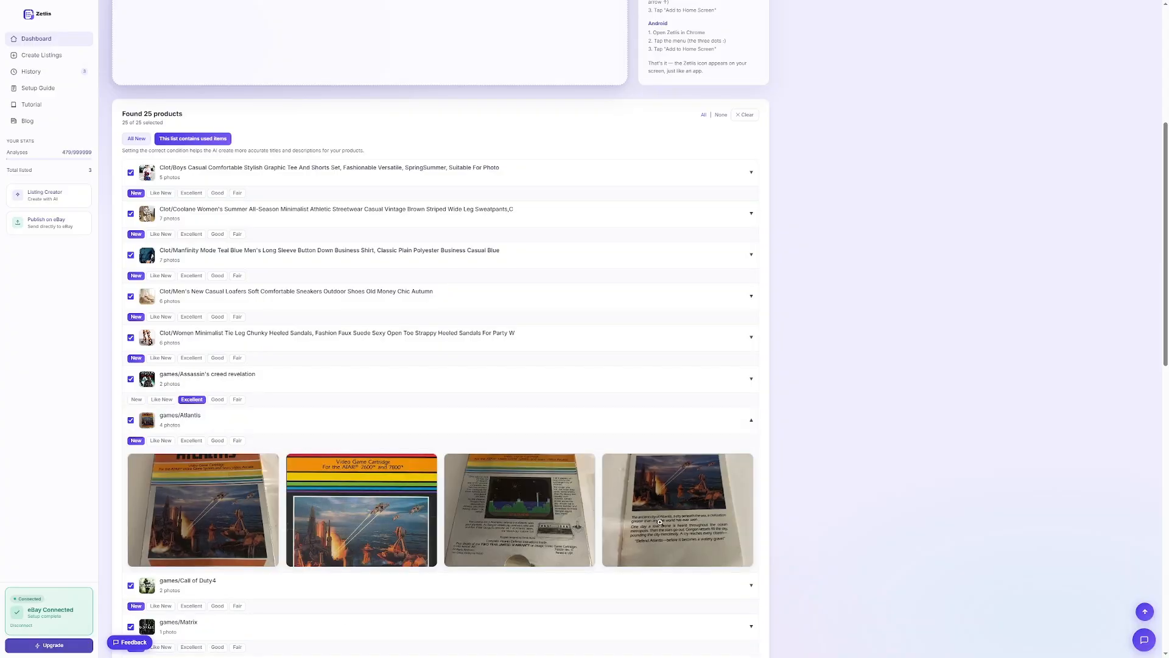
left_click(191, 440)
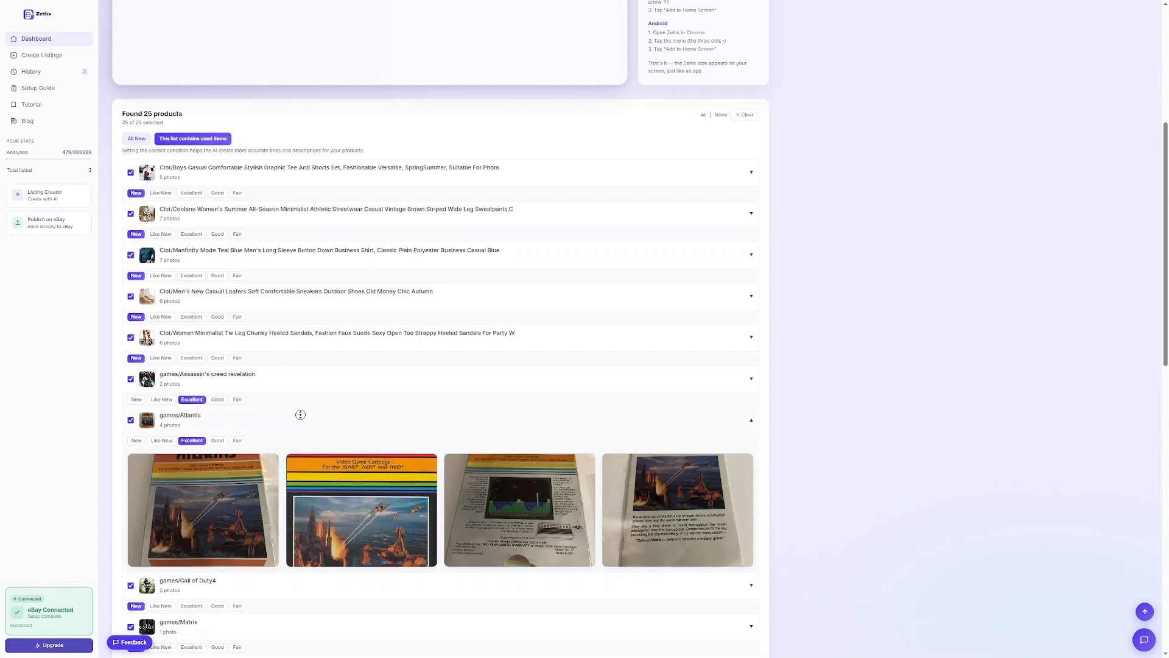
- Set the condition of the Call of Duty4 and Matrix games to Excellent
scroll(300, 426, "down", 3)
scroll(300, 438, "down", 5)
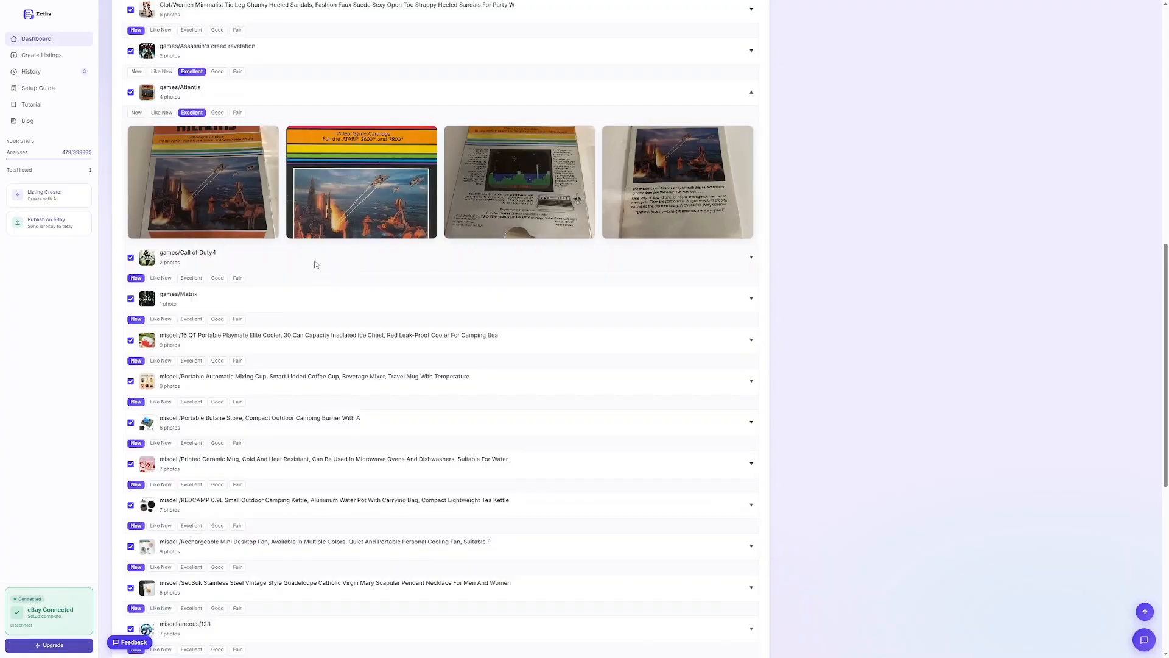
left_click(316, 263)
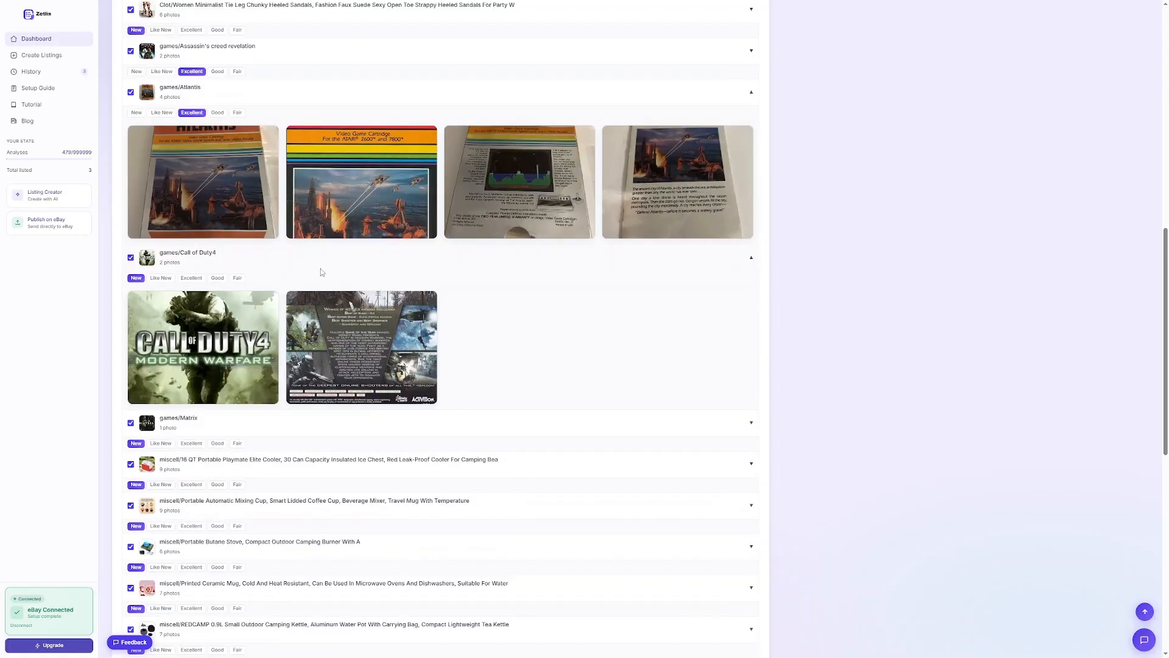
left_click(191, 279)
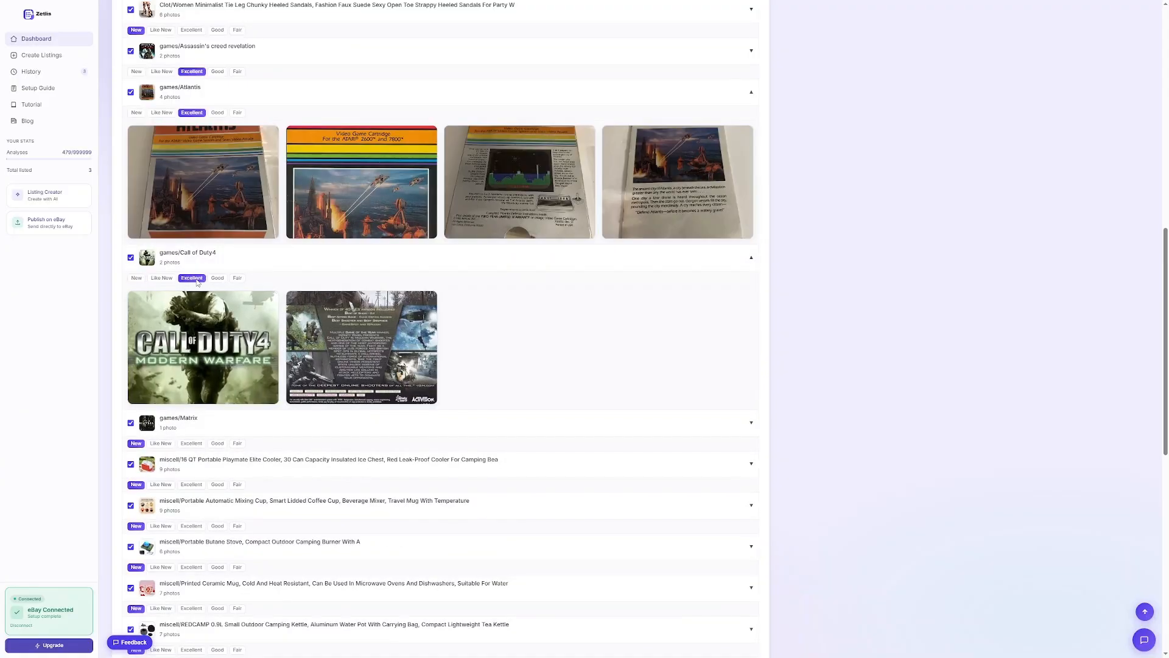
left_click(191, 443)
- Exclude the Checker Print Hoop Earrings, Bohemian Style necklace, Aluminum Cups and 3pcs Silicone Folding Bowl from the products selected for analysis
scroll(359, 514, "down", 2)
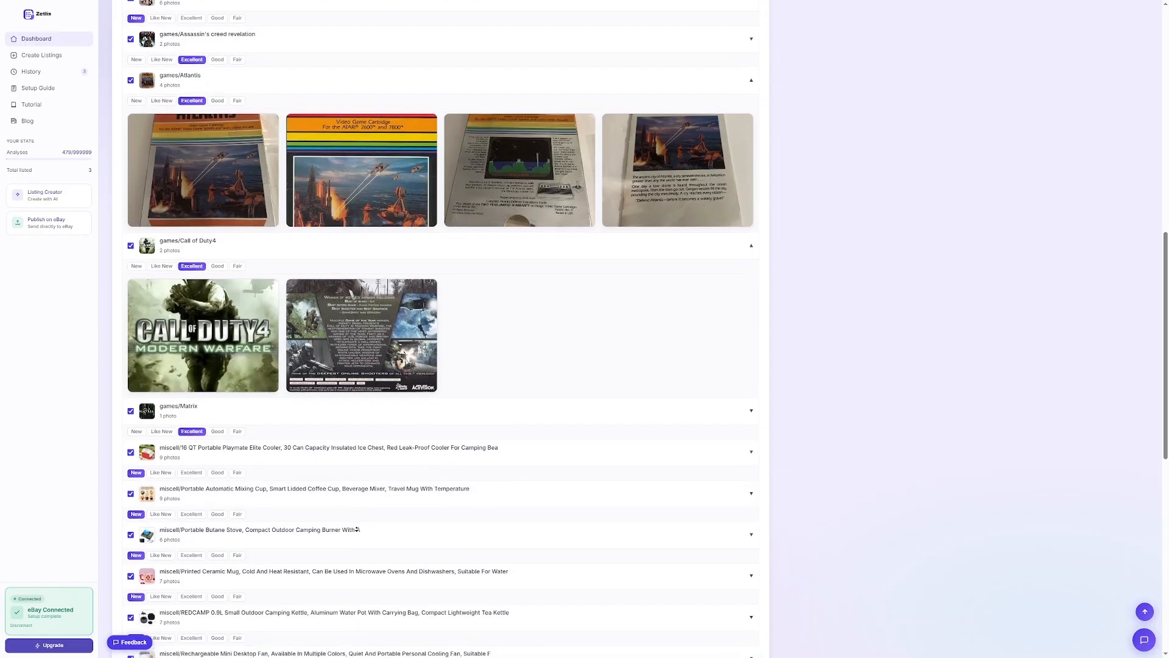
scroll(359, 529, "down", 5)
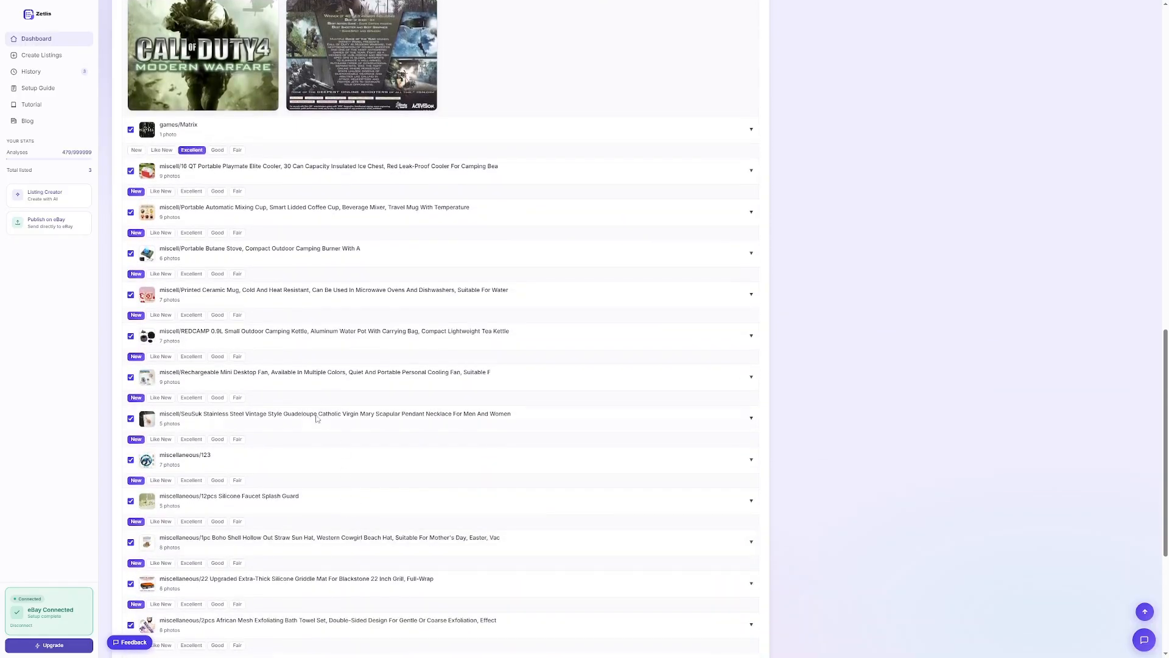
scroll(332, 480, "down", 4)
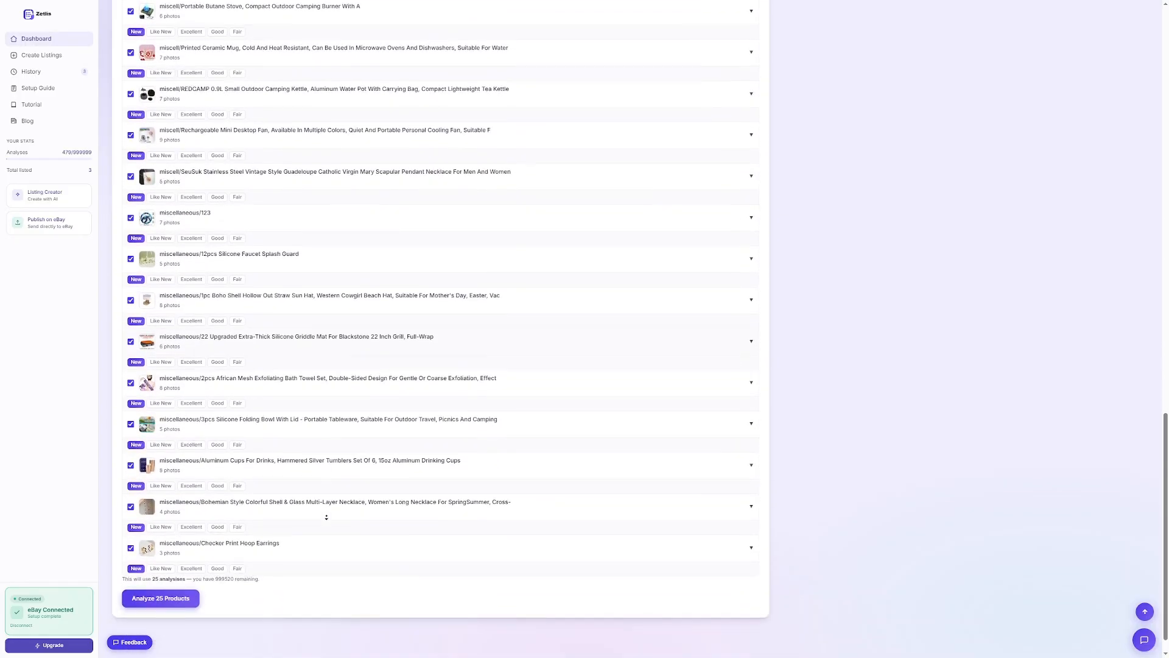
scroll(326, 516, "down", 1)
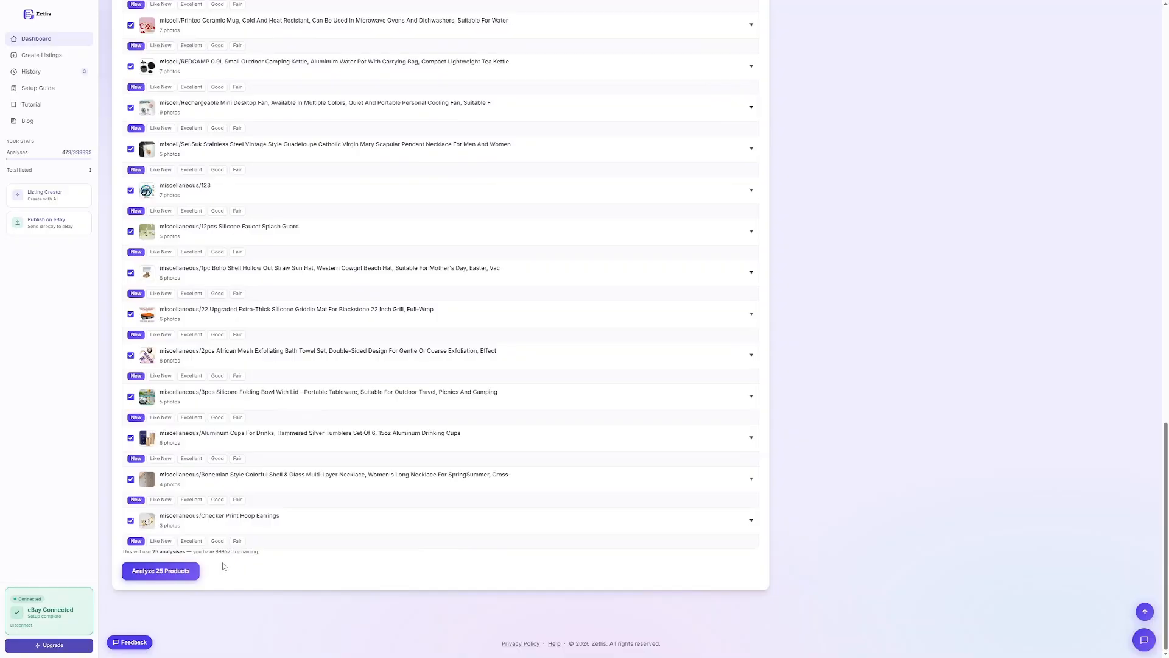
left_click(130, 521)
left_click(239, 488)
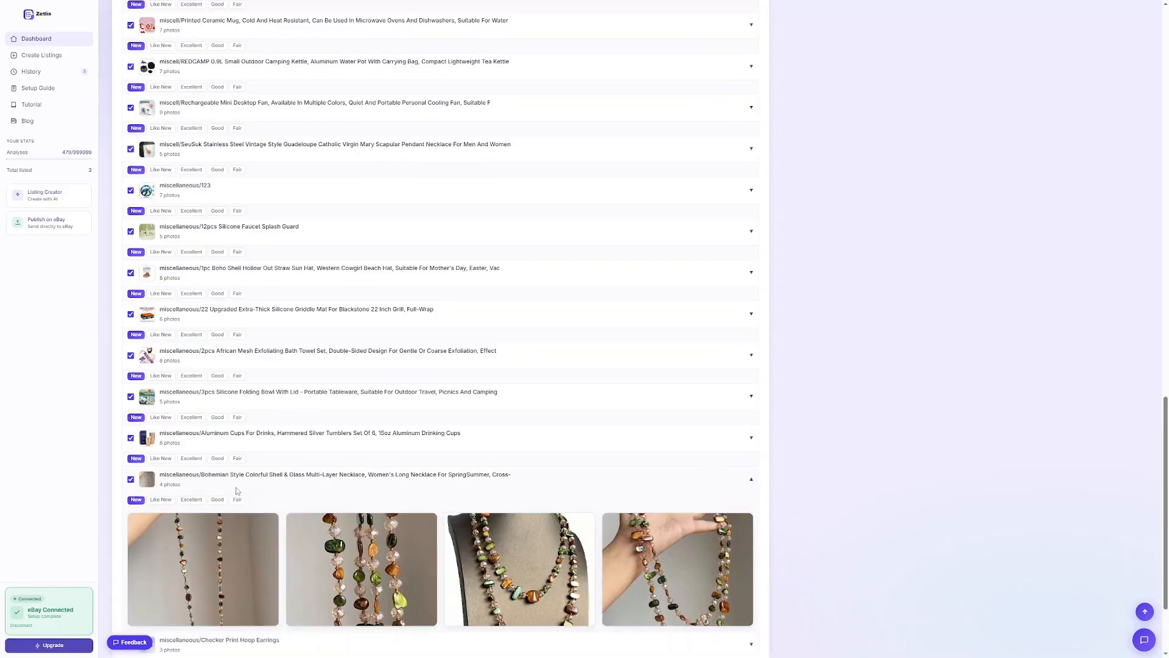
left_click(239, 485)
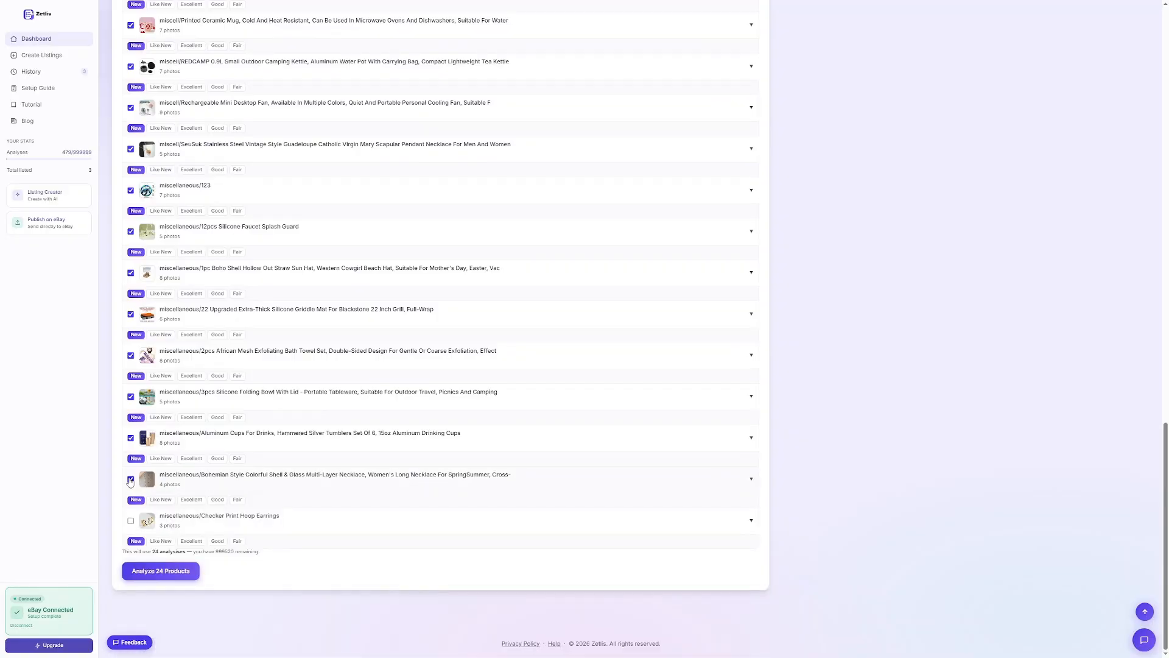
left_click(228, 443)
left_click(227, 445)
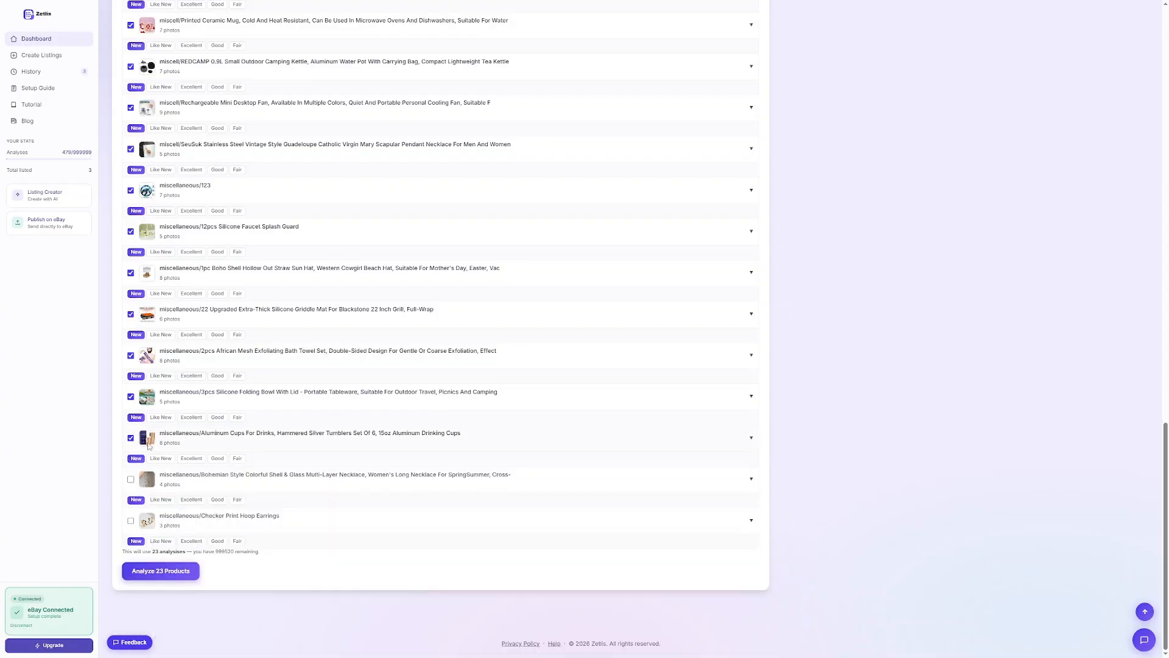
left_click(193, 407)
left_click(176, 404)
left_click(130, 396)
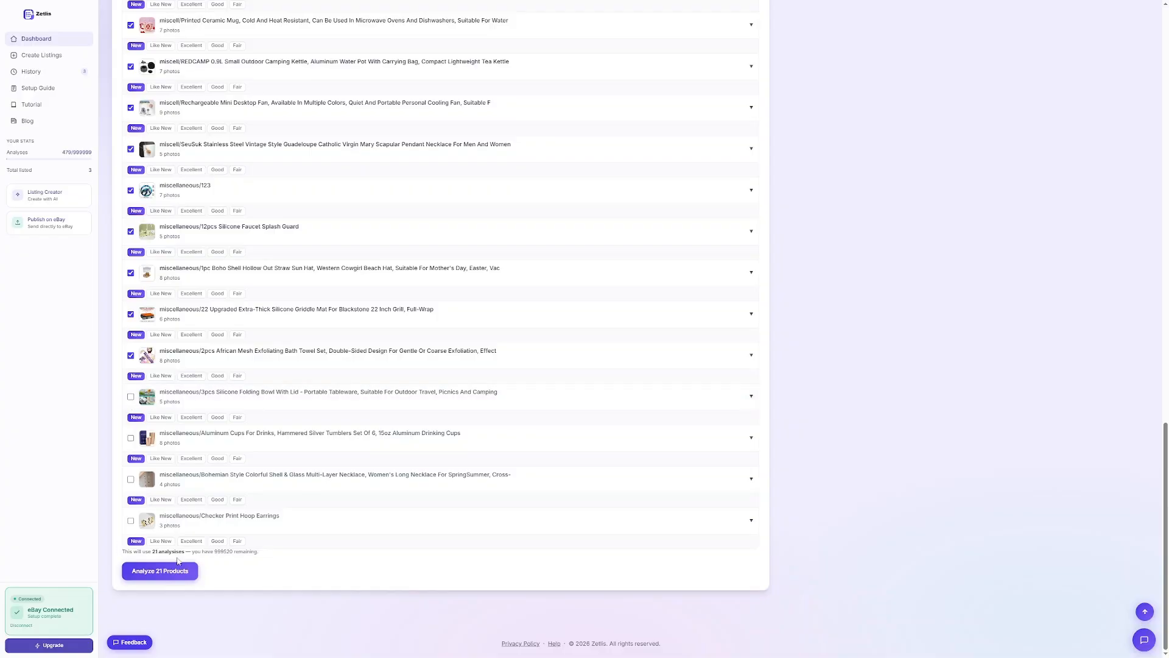
- Start the analysis of the 21 products that remain selected
left_click(158, 576)
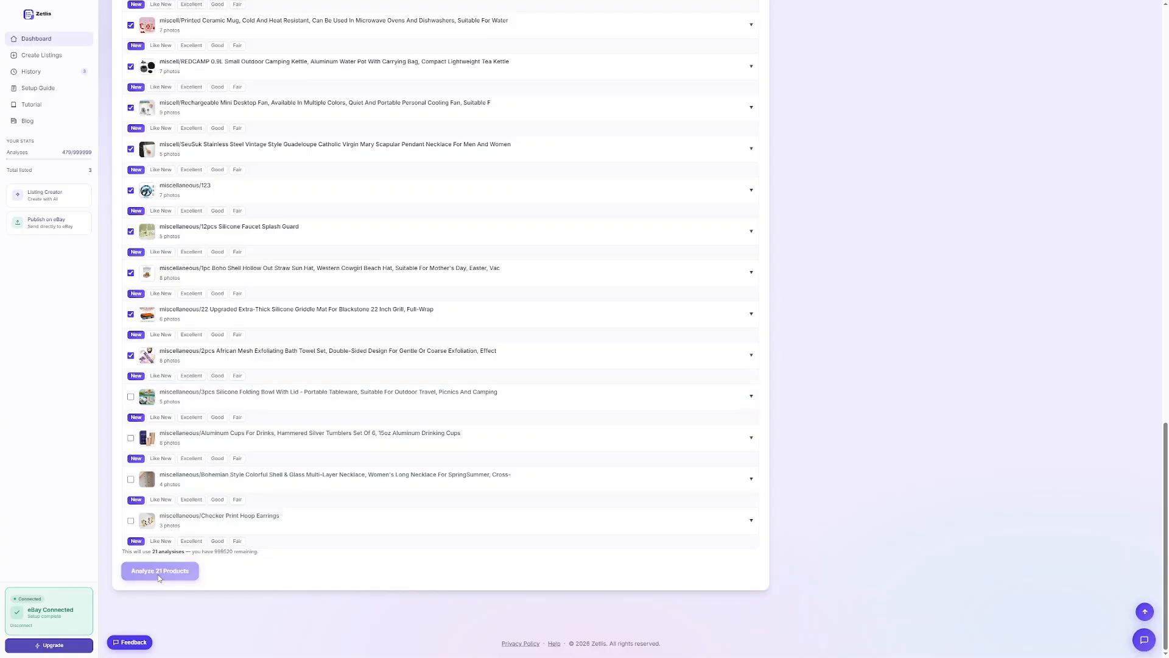
middle_click(535, 469)
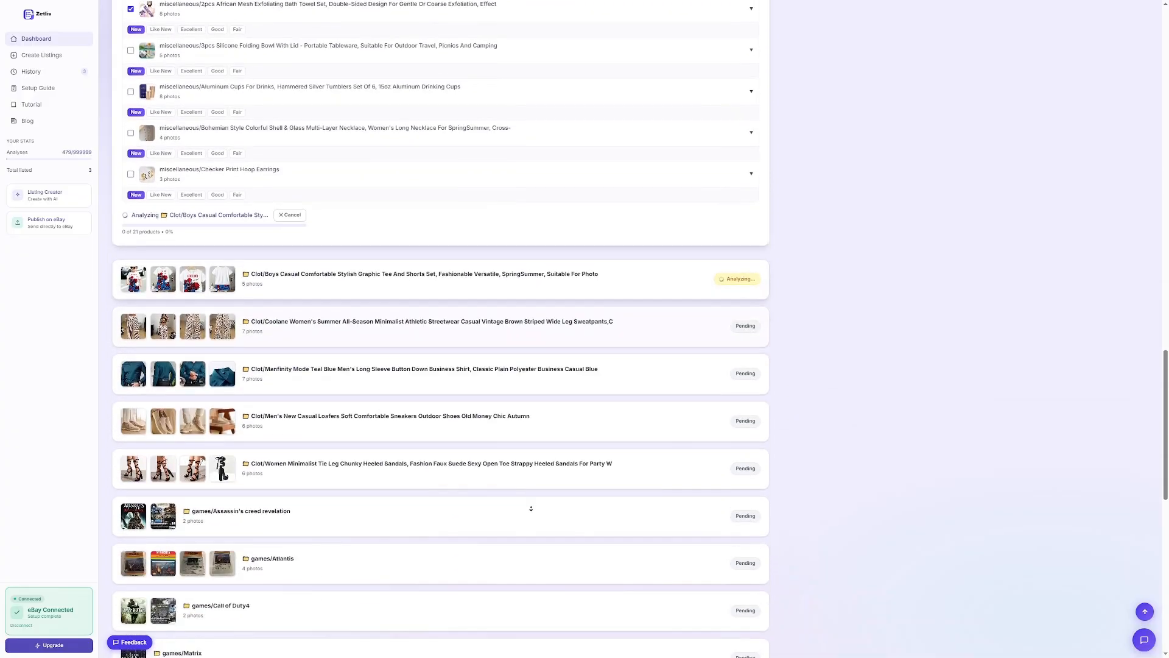
middle_click(531, 509)
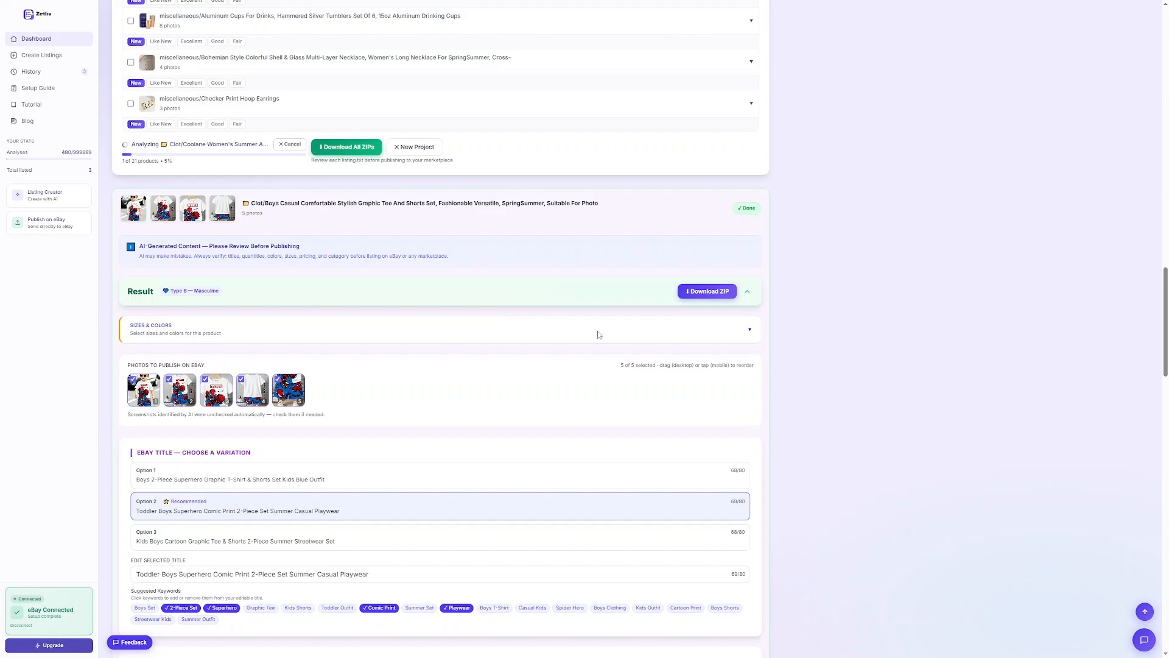
- Expand the sizes and colors of the boys' graphic tee and shorts set and set its product category to Kids & Baby Clothing
scroll(582, 378, "down", 1)
scroll(582, 378, "down", 3)
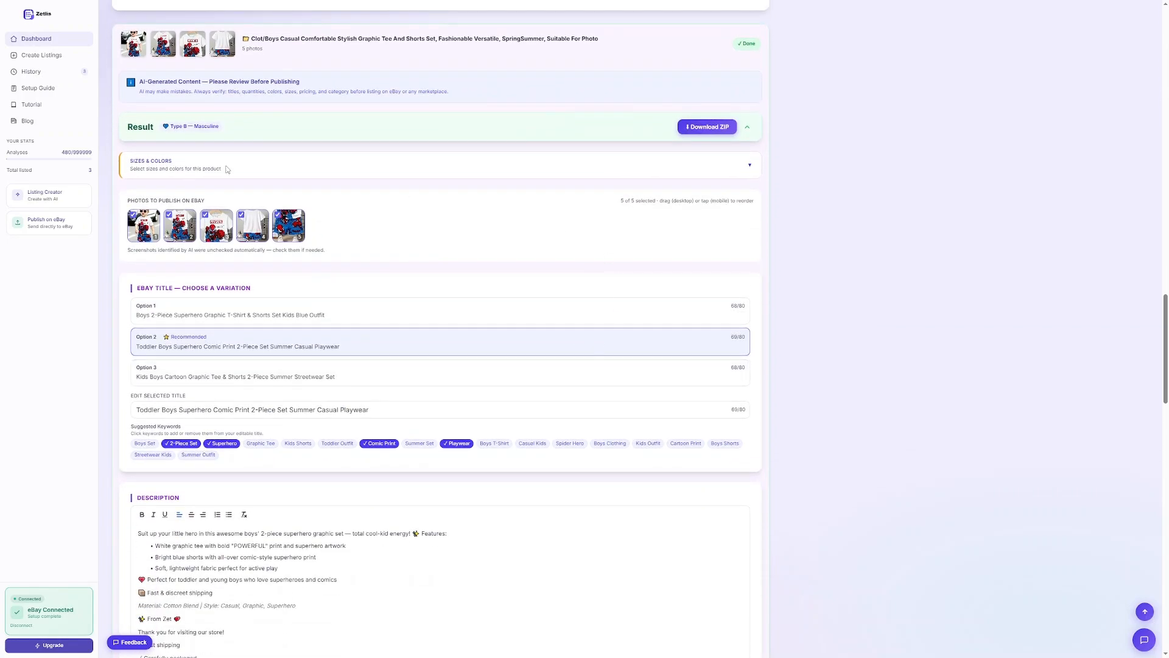
left_click(749, 169)
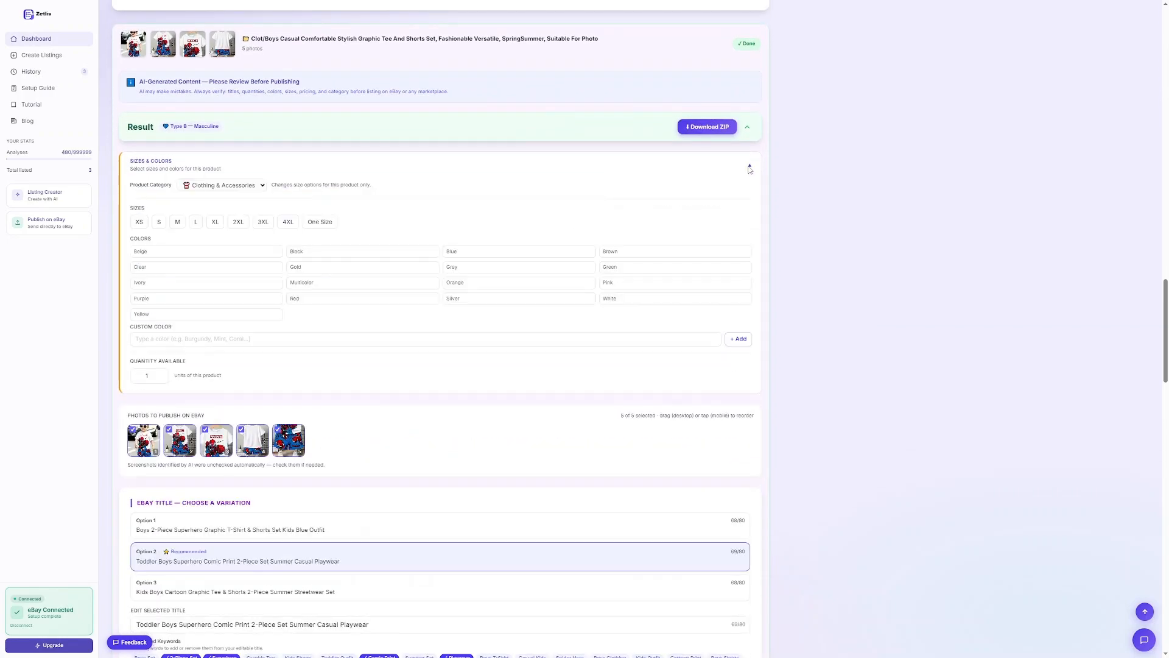
left_click(262, 188)
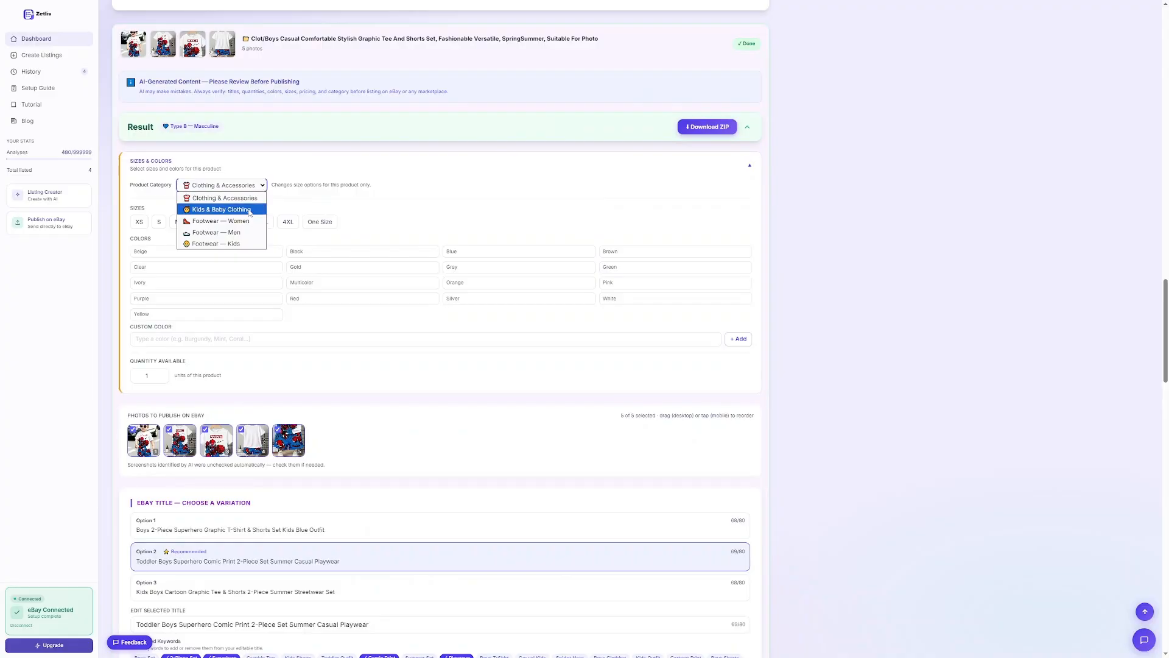
left_click(248, 208)
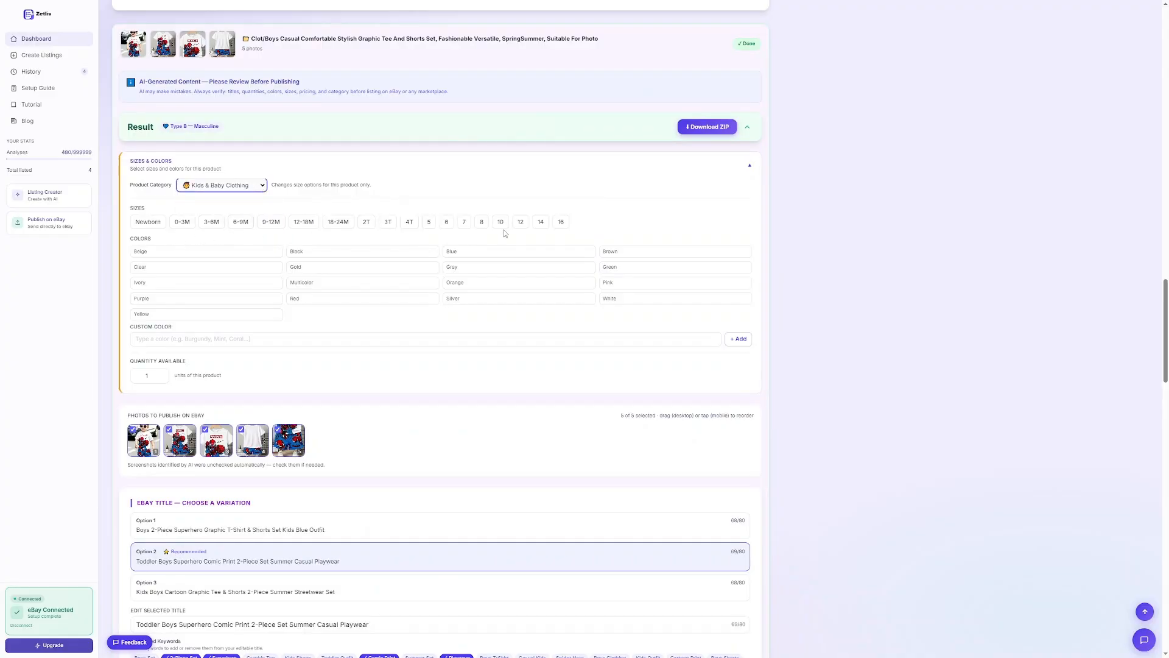
- Select the Multicolor color and sizes 4T, 5 and 6 for the boys' graphic tee and shorts set
left_click(312, 284)
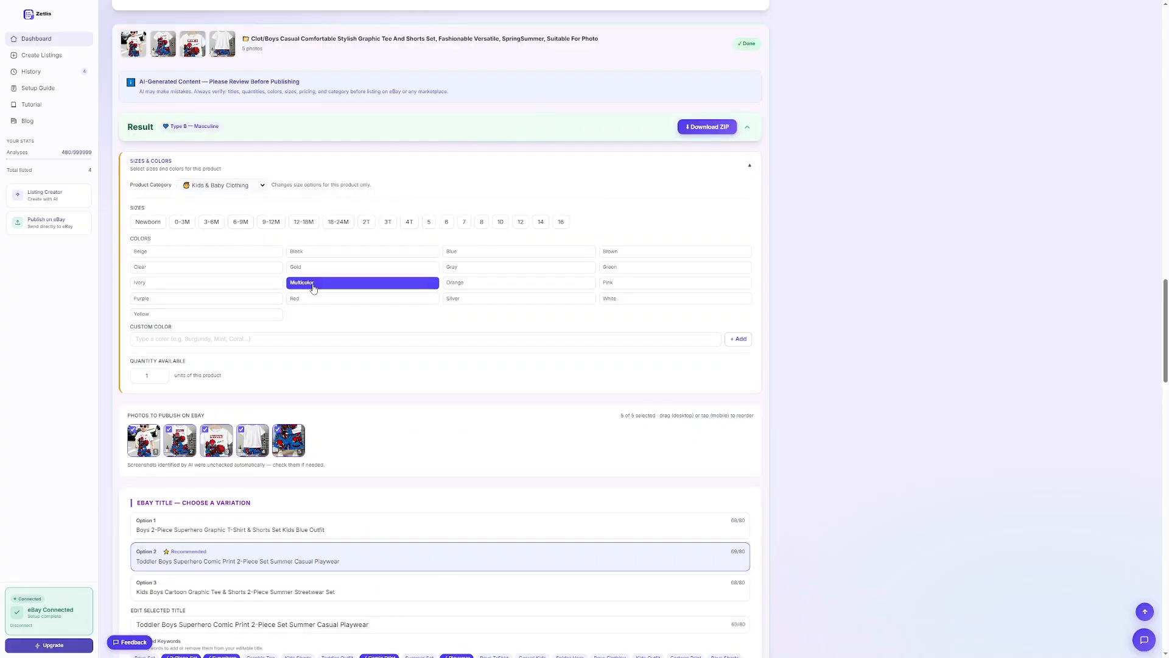
left_click(429, 224)
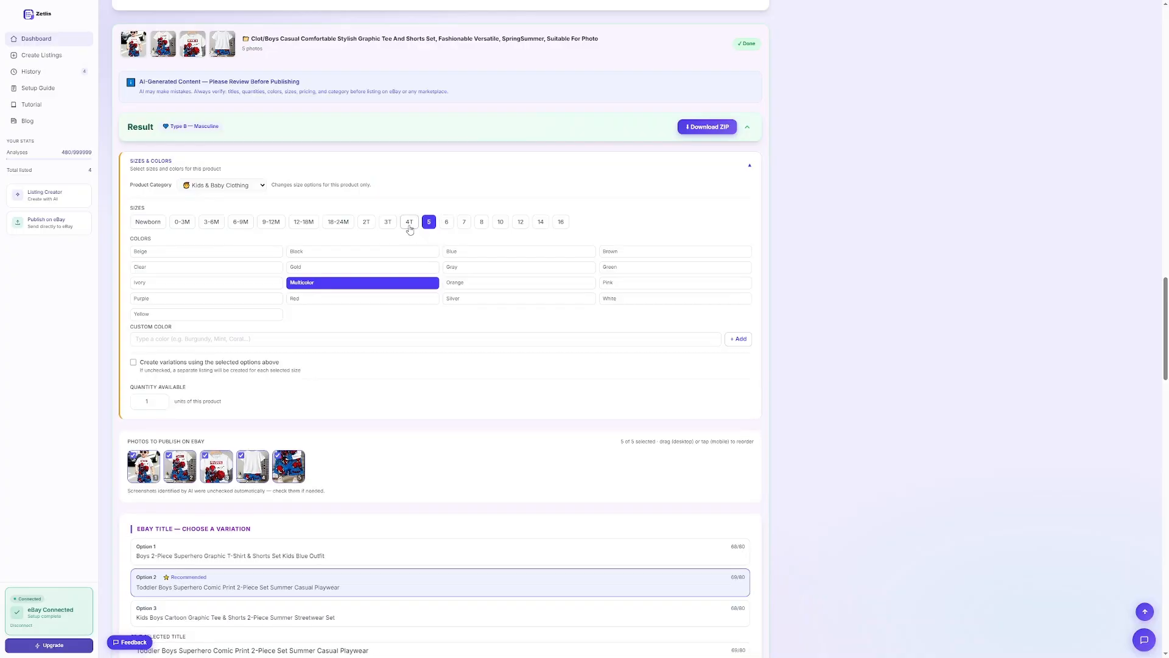
left_click(407, 224)
left_click(445, 224)
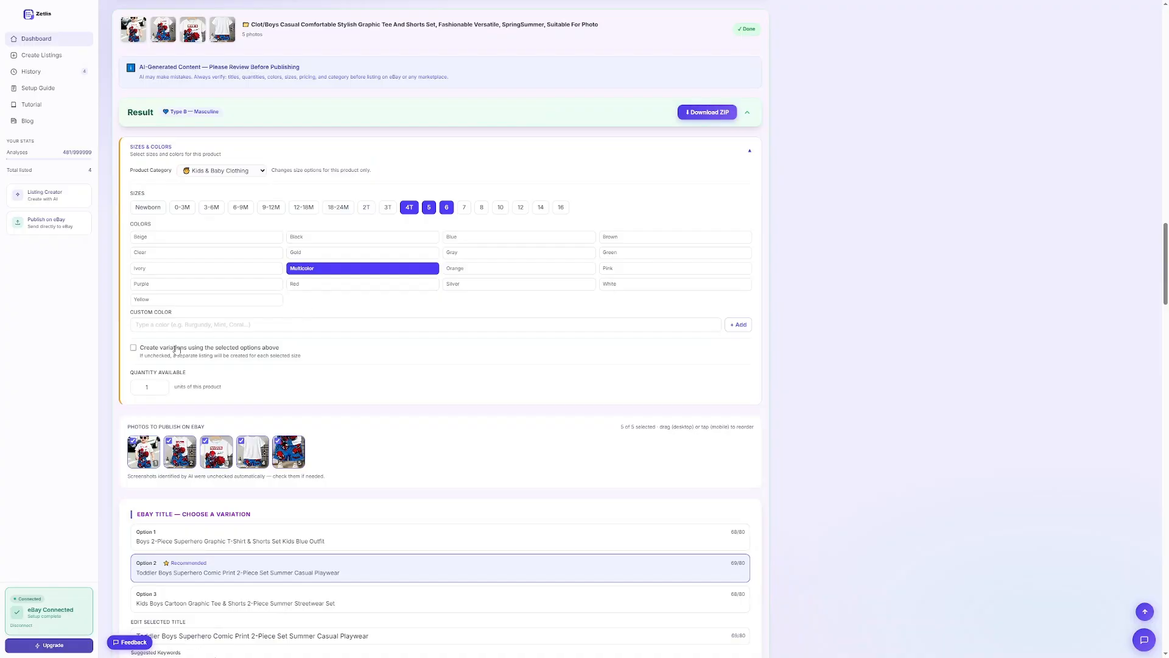
- Create variations from the selected options, include all of them, and apply a price of 31.00 and quantity of 2 to each
left_click(134, 348)
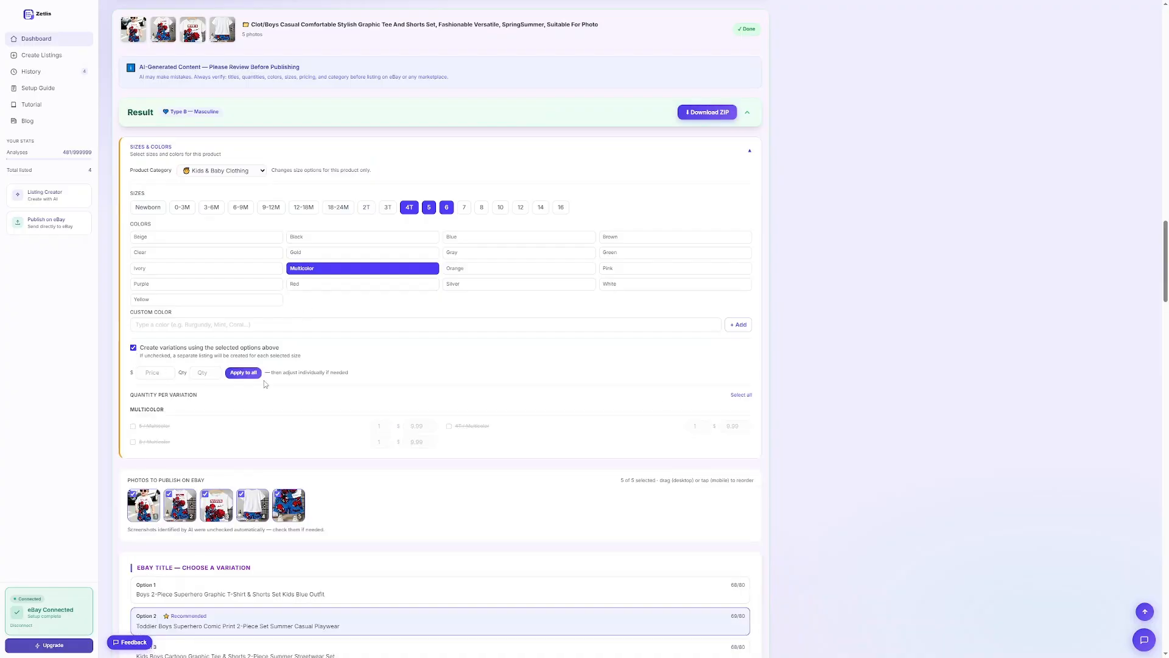
left_click(740, 396)
left_click(163, 379)
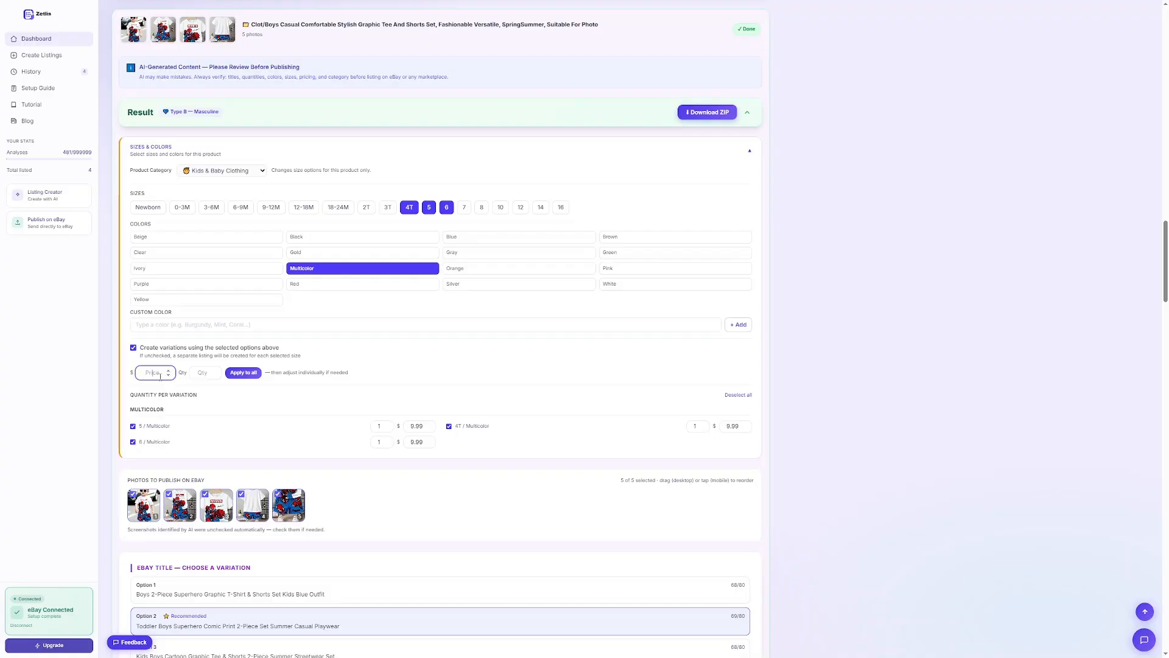
type("31.00")
left_click(198, 373)
left_click(244, 374)
left_click(387, 426)
- Try the Clothing & Accessories and Footwear — Women categories, restoring Kids & Baby Clothing with sizes 4T, 5 and 6
left_click(256, 173)
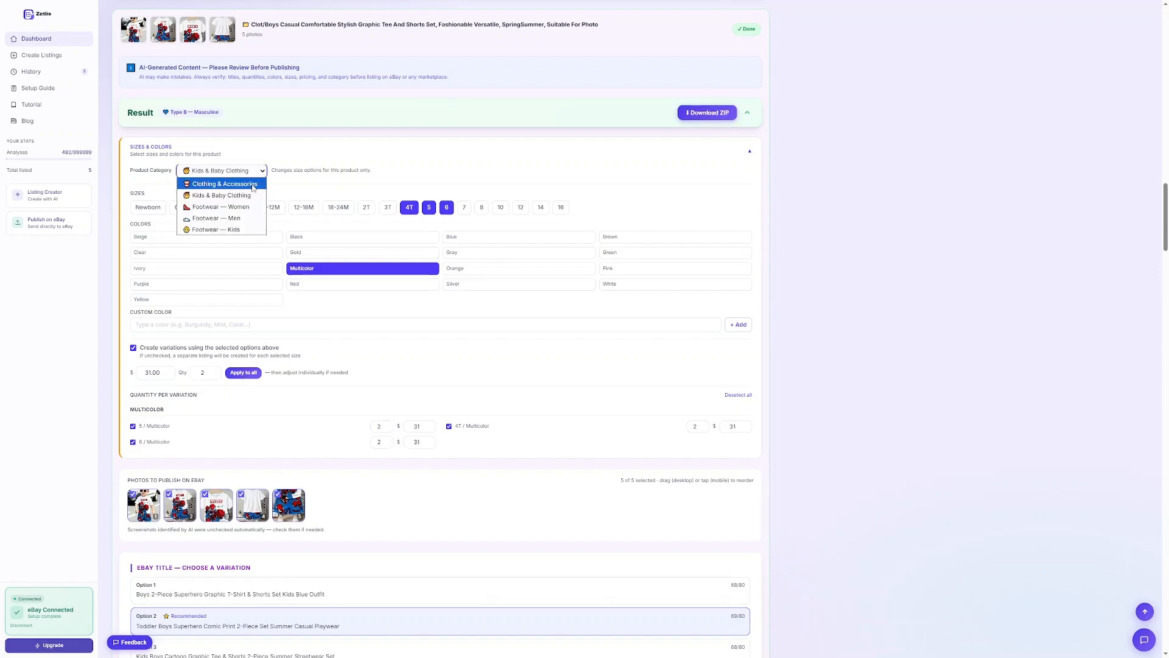
left_click(253, 185)
left_click(255, 172)
left_click(250, 207)
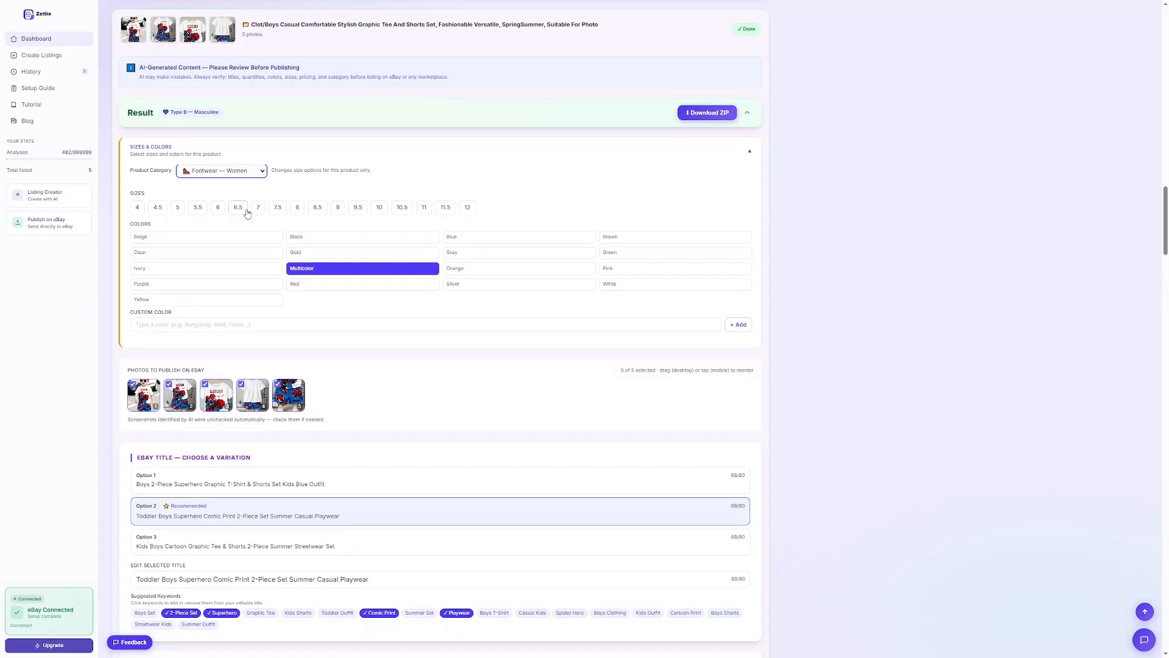
left_click(262, 173)
left_click(258, 193)
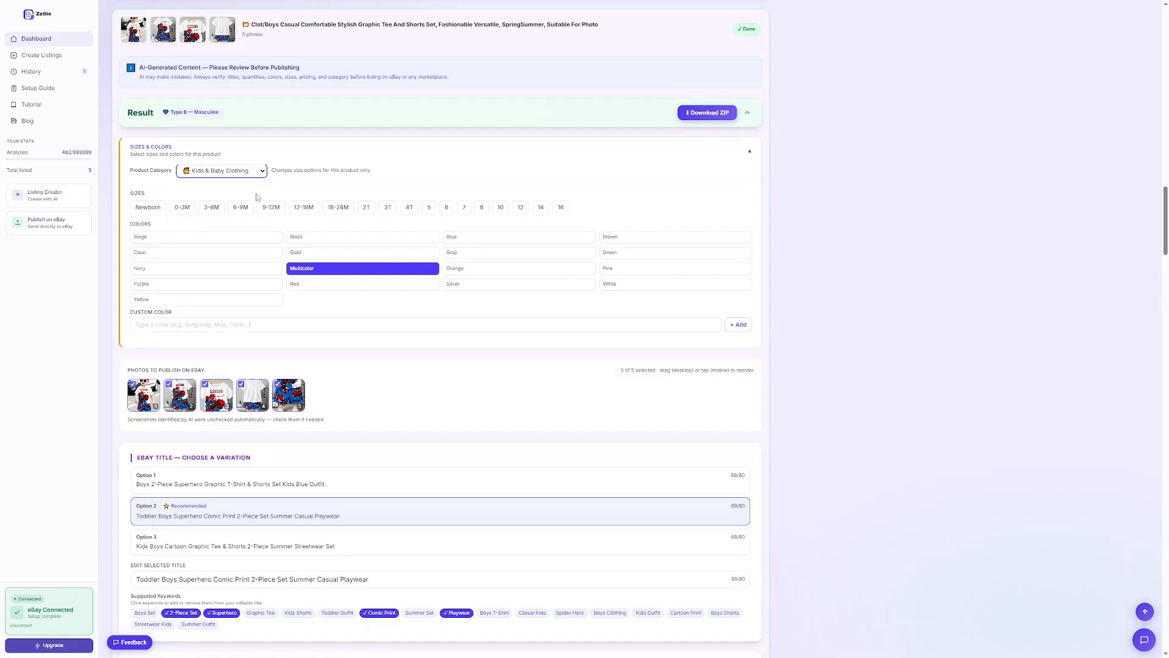
left_click(417, 208)
left_click(429, 207)
left_click(446, 207)
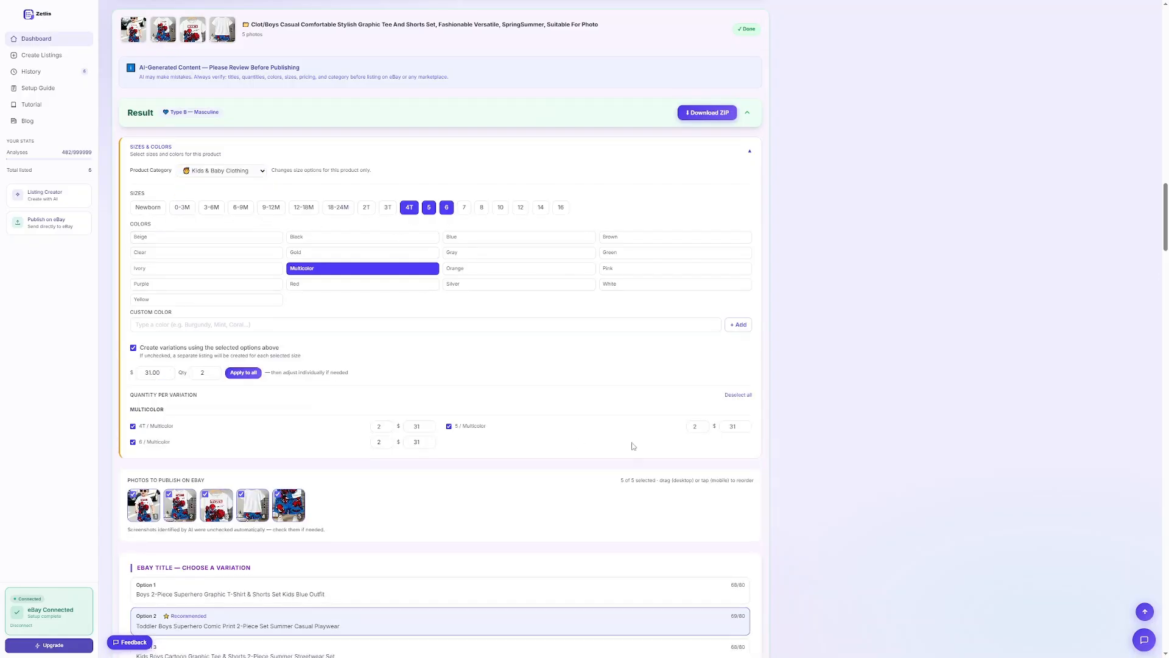
- Try adding the suggested keywords Summer Set, Kids Shorts, Graphic Tee and Boys Set to the eBay title, removing any that were added
scroll(548, 417, "down", 2)
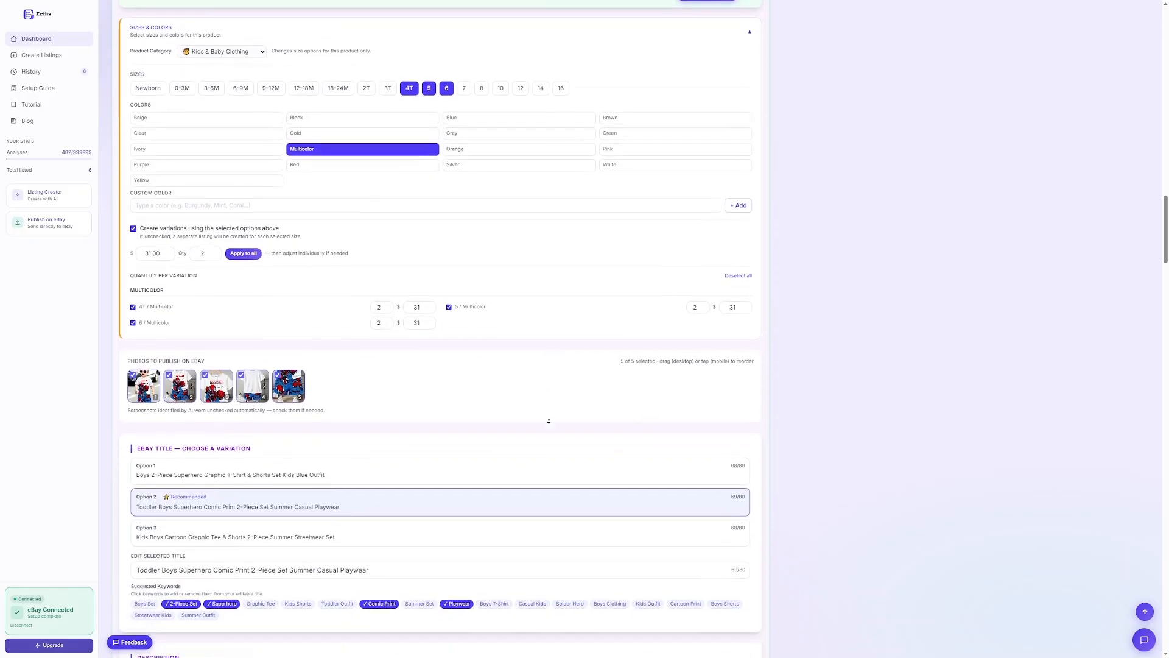
scroll(548, 420, "down", 4)
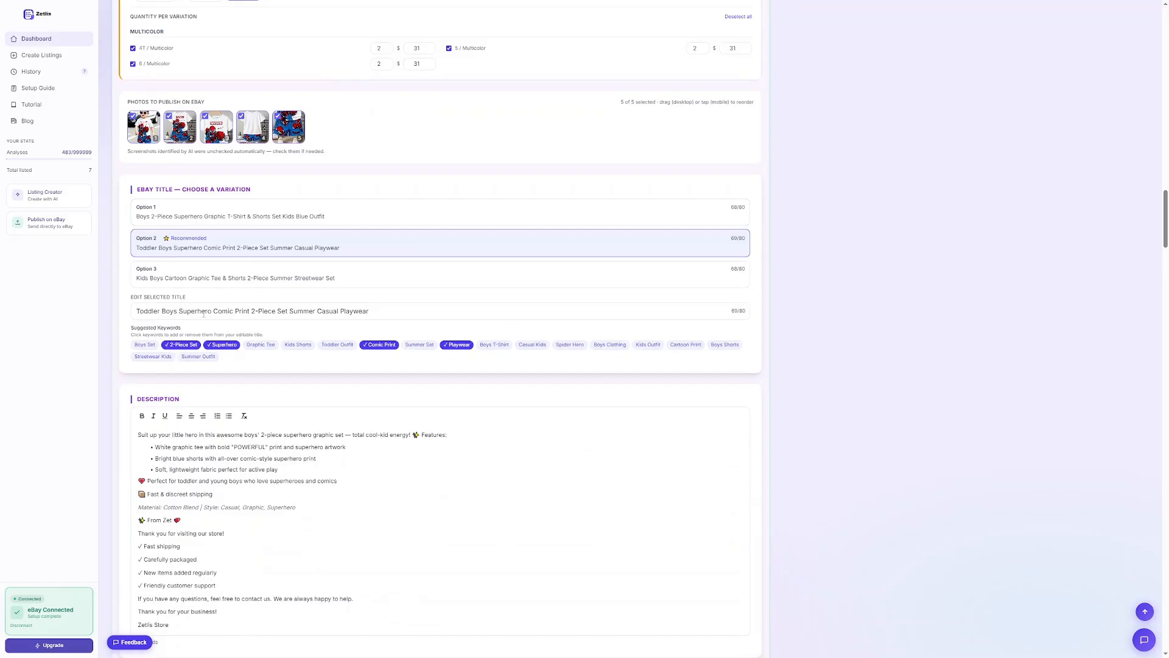
left_click(386, 312)
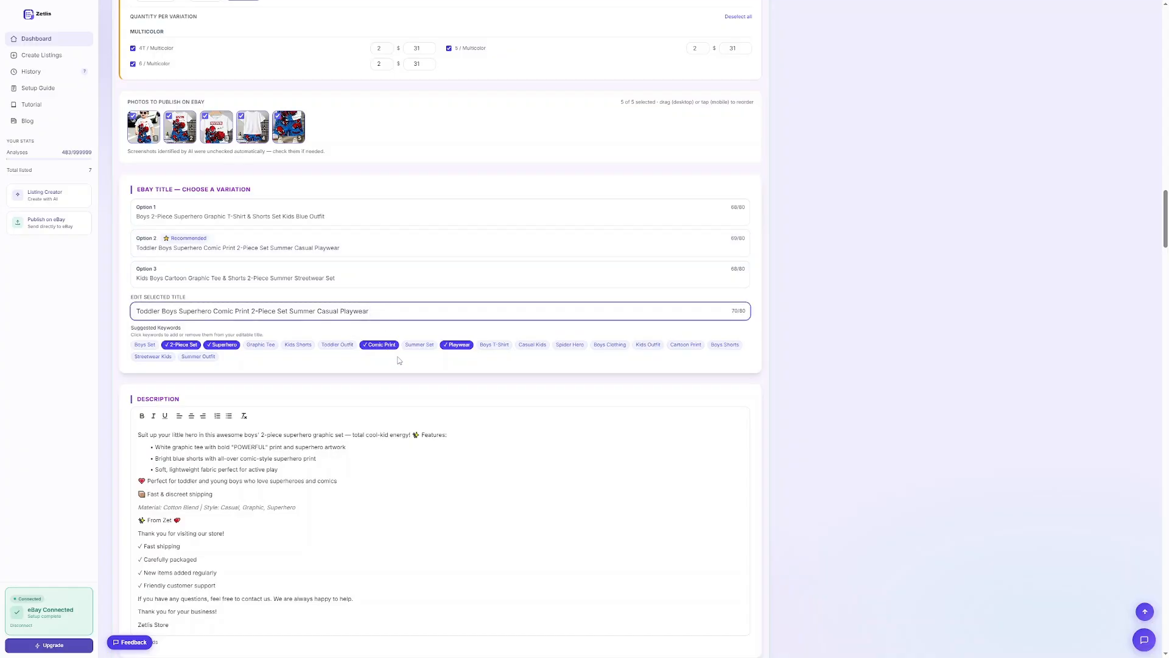
left_click(420, 345)
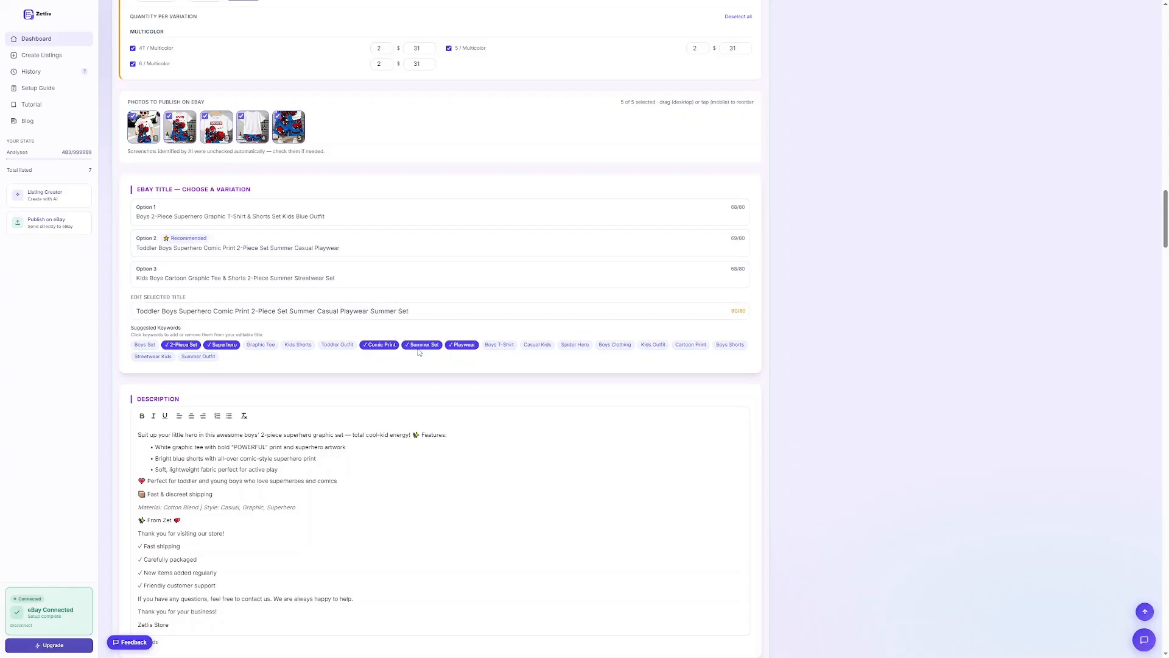
left_click(420, 346)
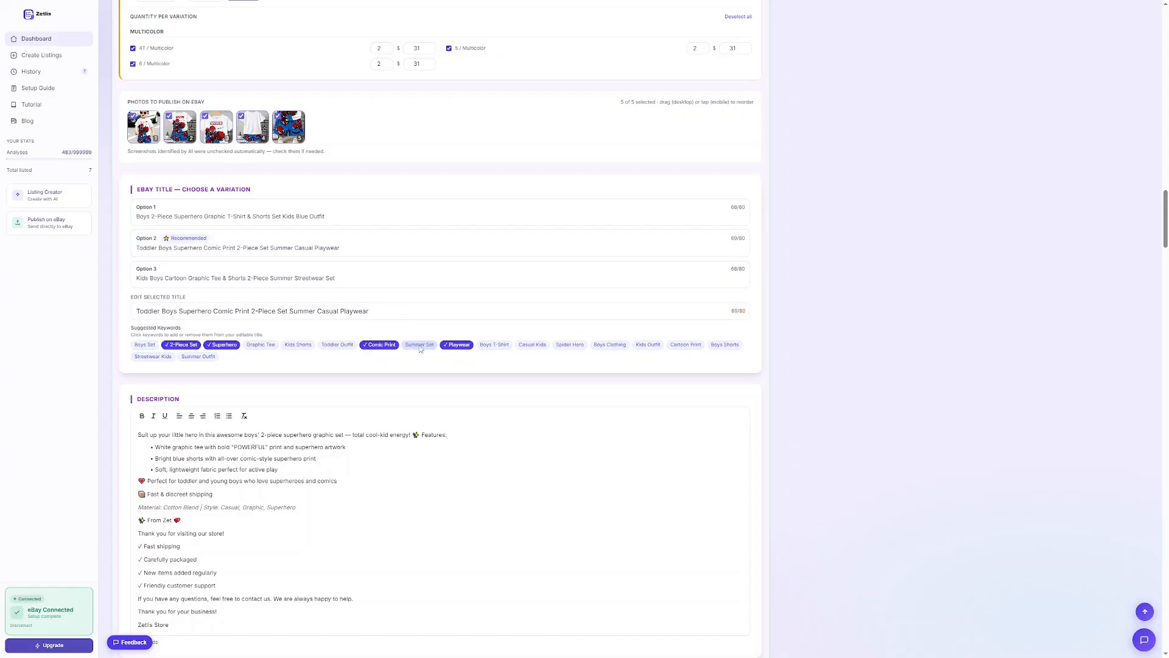
left_click(298, 346)
left_click(261, 346)
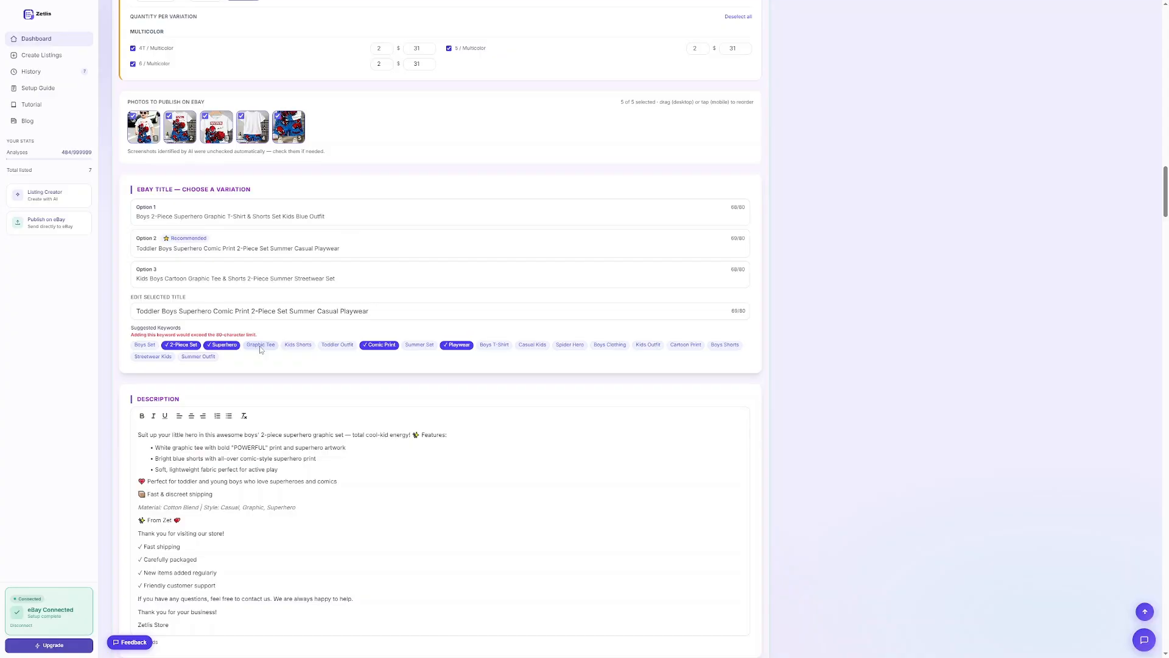
left_click(146, 346)
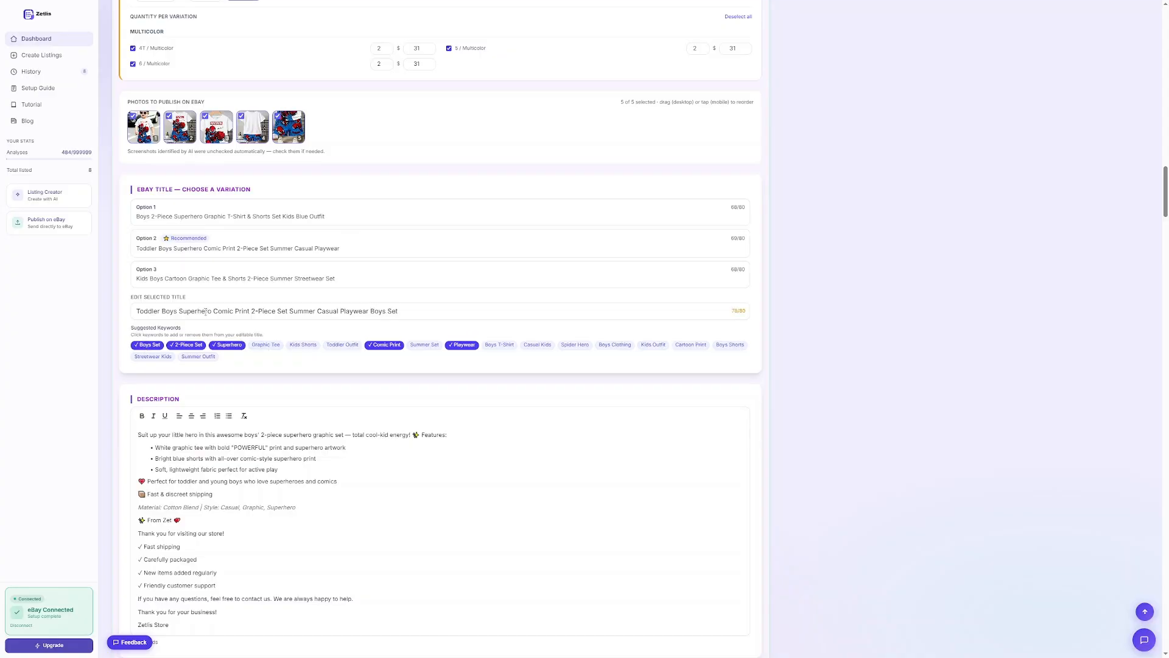
left_click(146, 345)
- Try the title variations Option 2, Option 3 and Option 1, and try the Kids Shorts keyword on Option 1
left_click(373, 248)
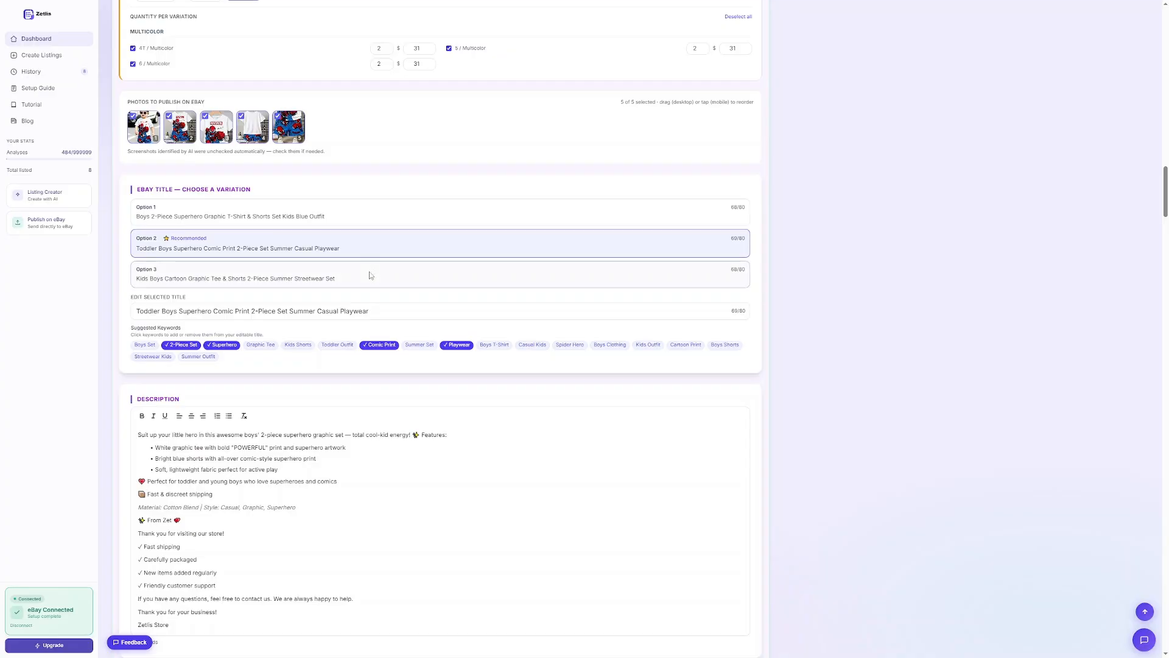
left_click(371, 275)
left_click(379, 218)
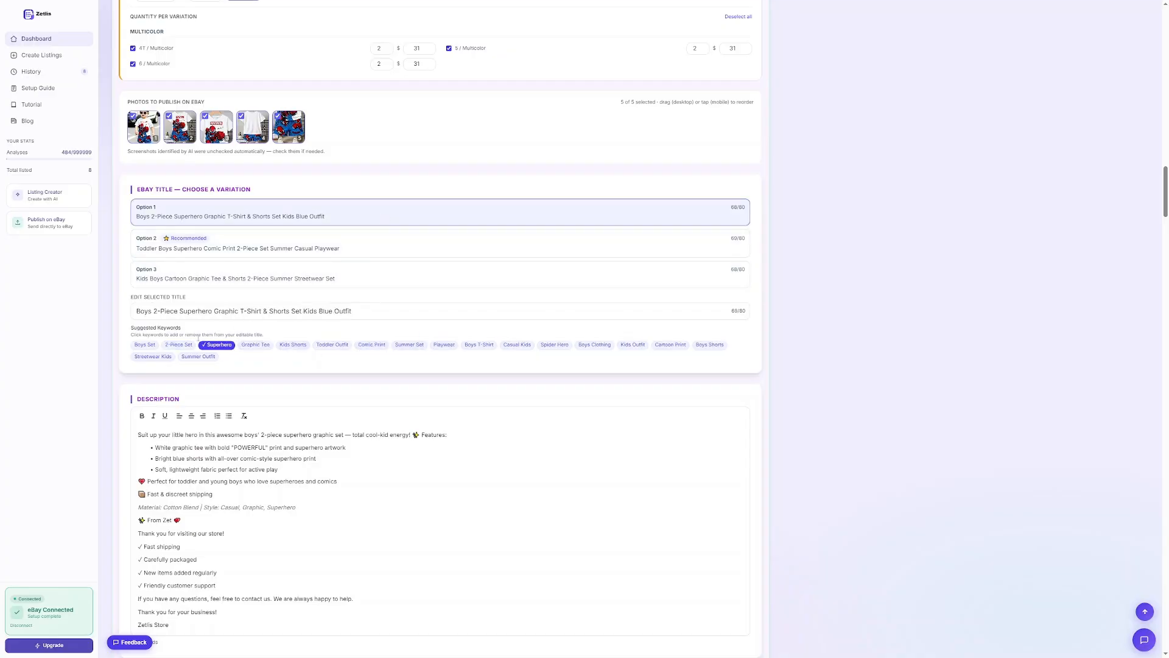
scroll(269, 347, "down", 1)
left_click(377, 296)
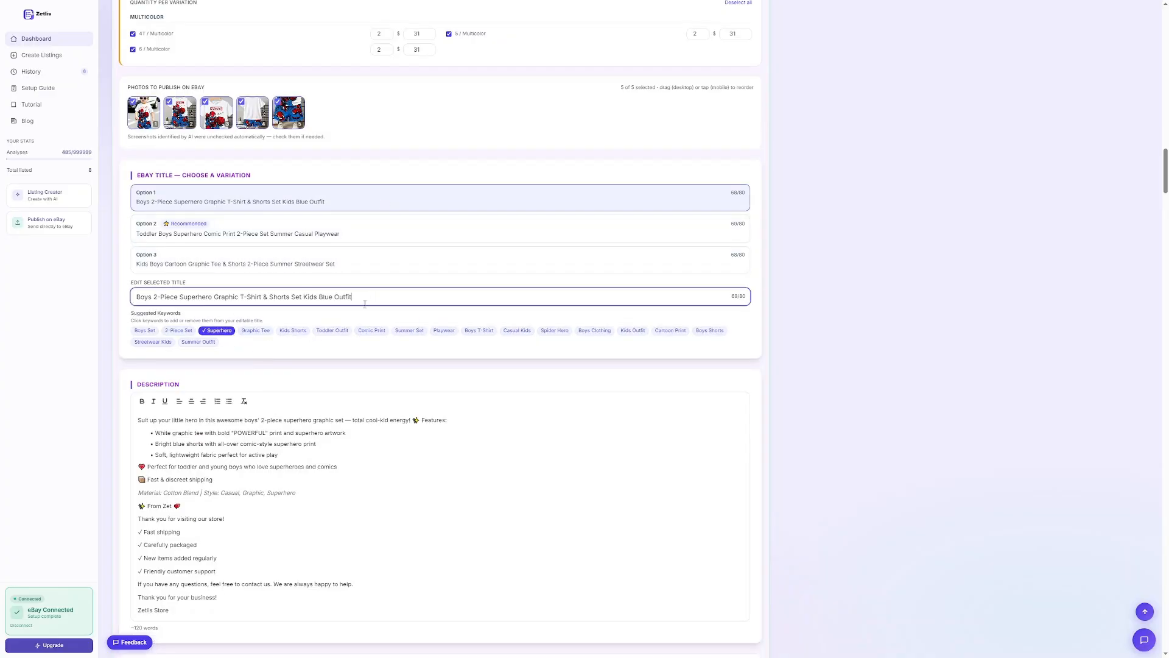
left_click(298, 332)
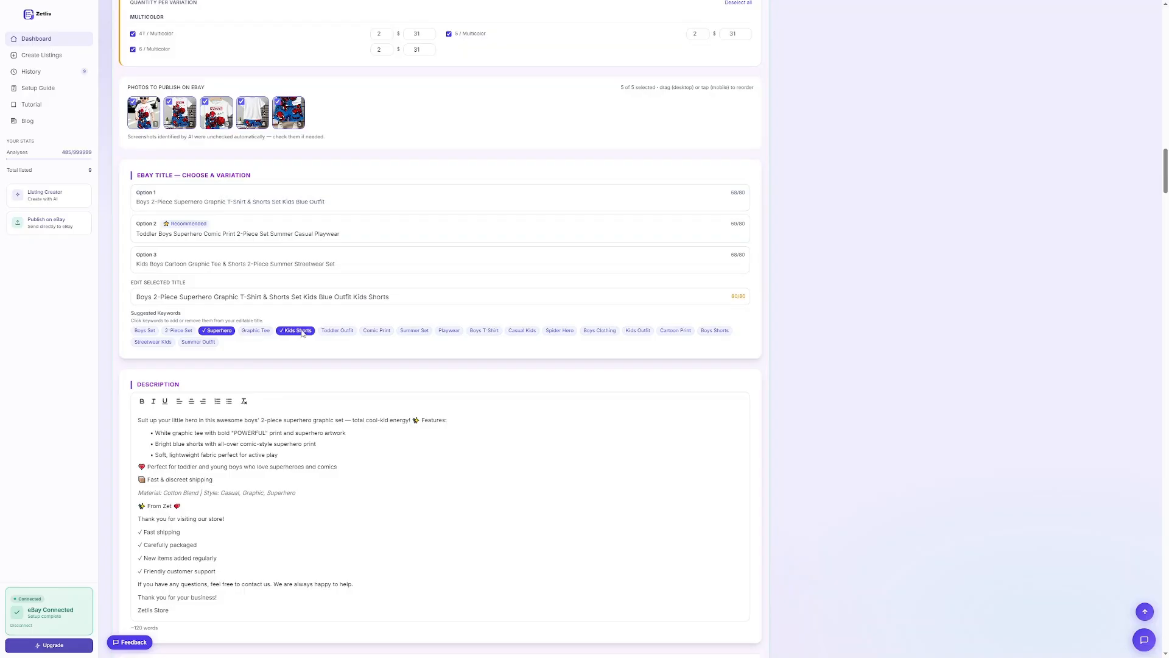
left_click(303, 333)
- Try shortening the title to "Boys 2-Piece Superhero Graphic" with added keywords such as Comic Print and Casual Kids, restoring the recommended Option 2
left_click_drag(365, 298, 241, 298)
key("BackSpace")
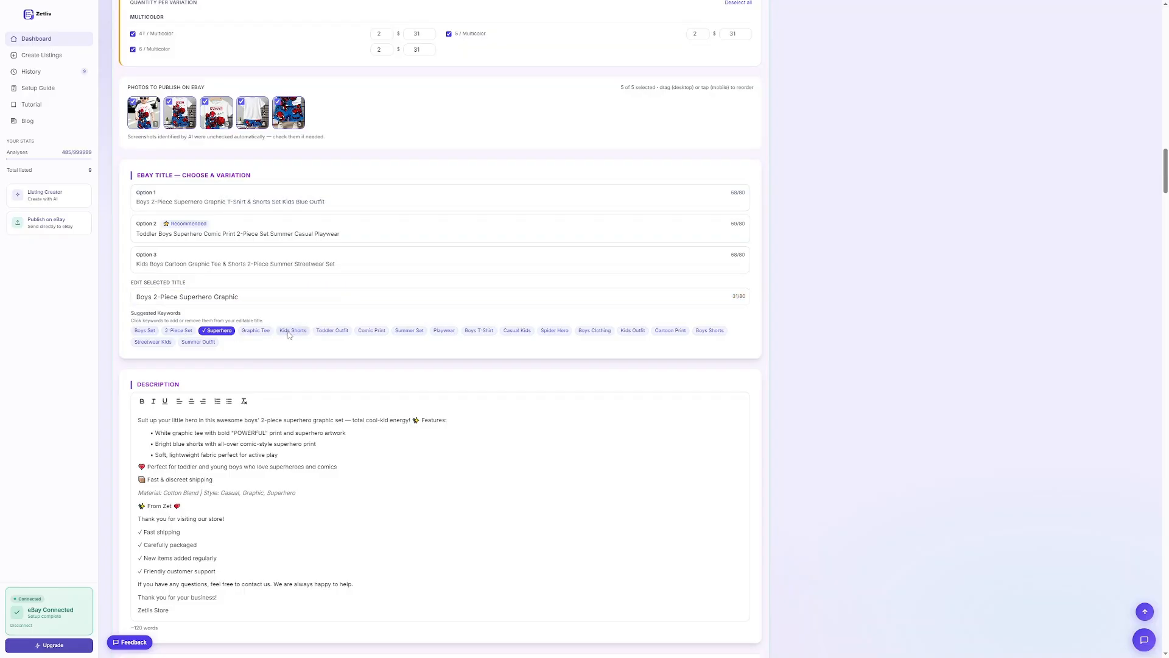
left_click(371, 332)
scroll(362, 344, "down", 1)
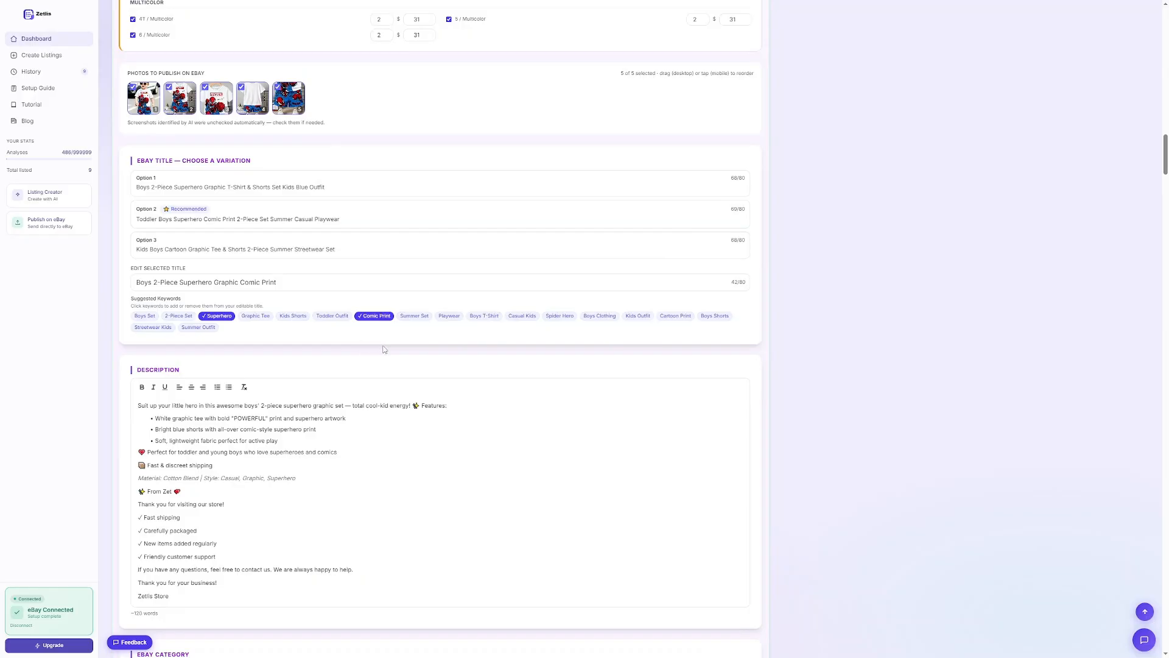
left_click(521, 317)
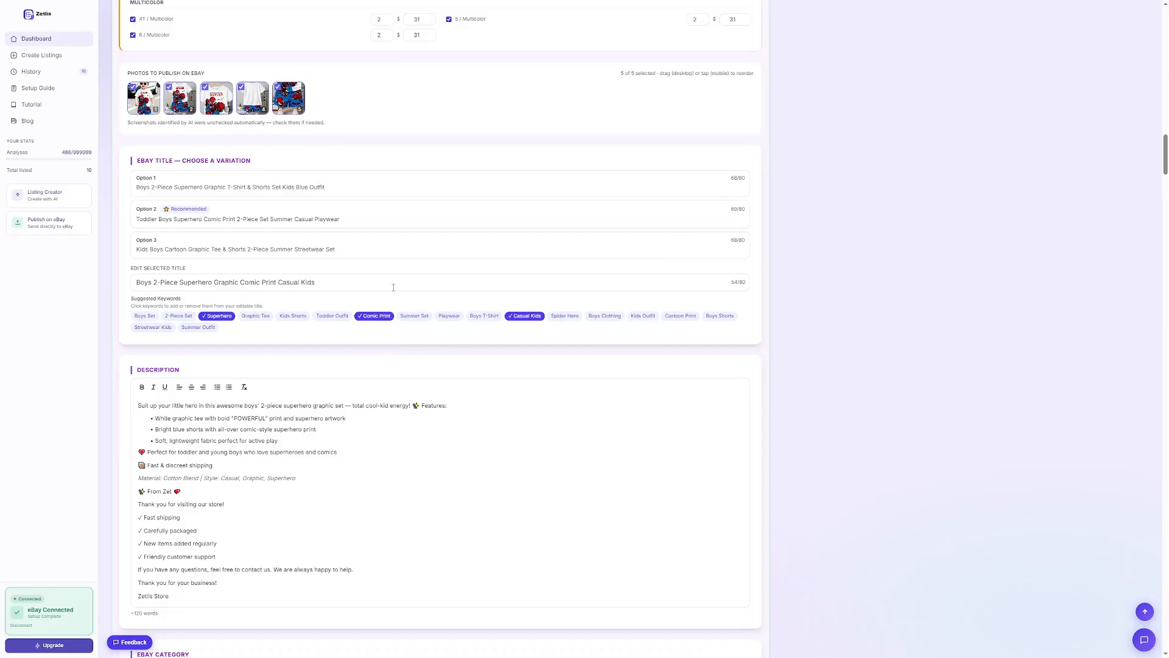
left_click(607, 317)
left_click(648, 316)
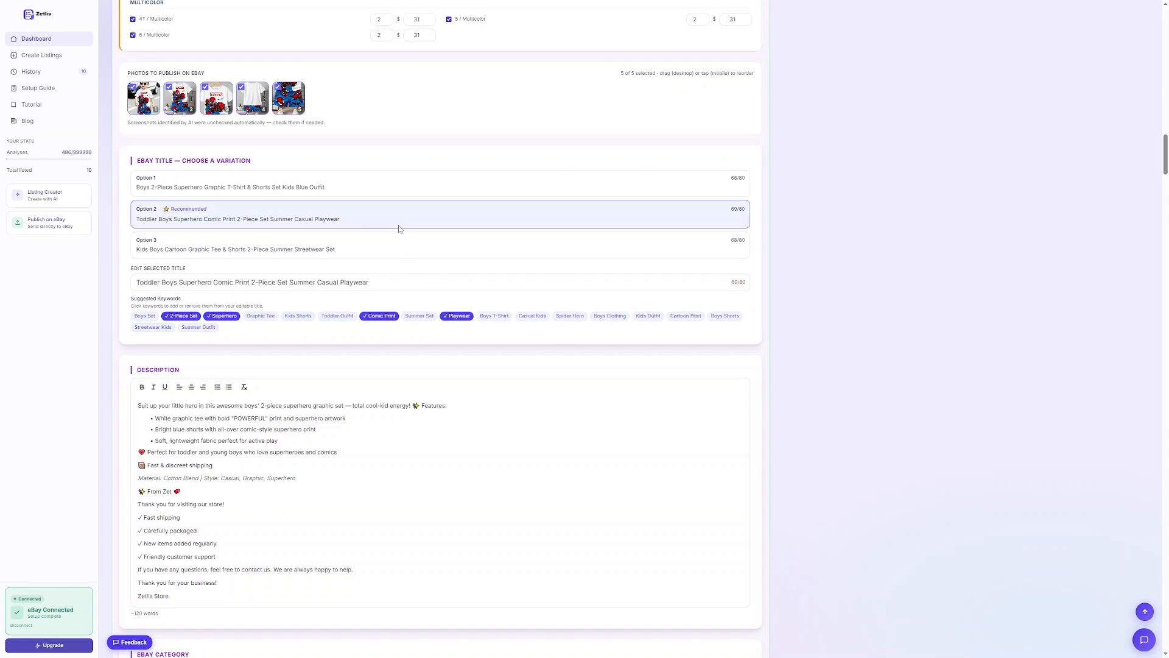
- Format the entire product description in bold italic, trying centered alignment before returning it to left alignment
scroll(566, 436, "down", 1)
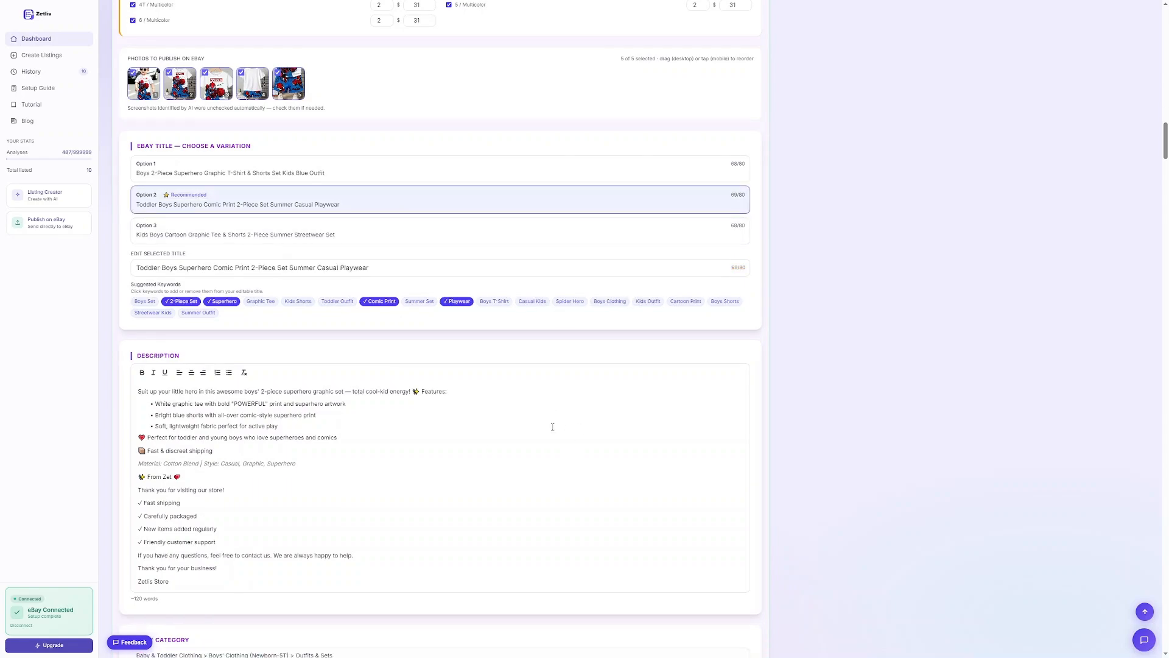
scroll(553, 428, "down", 3)
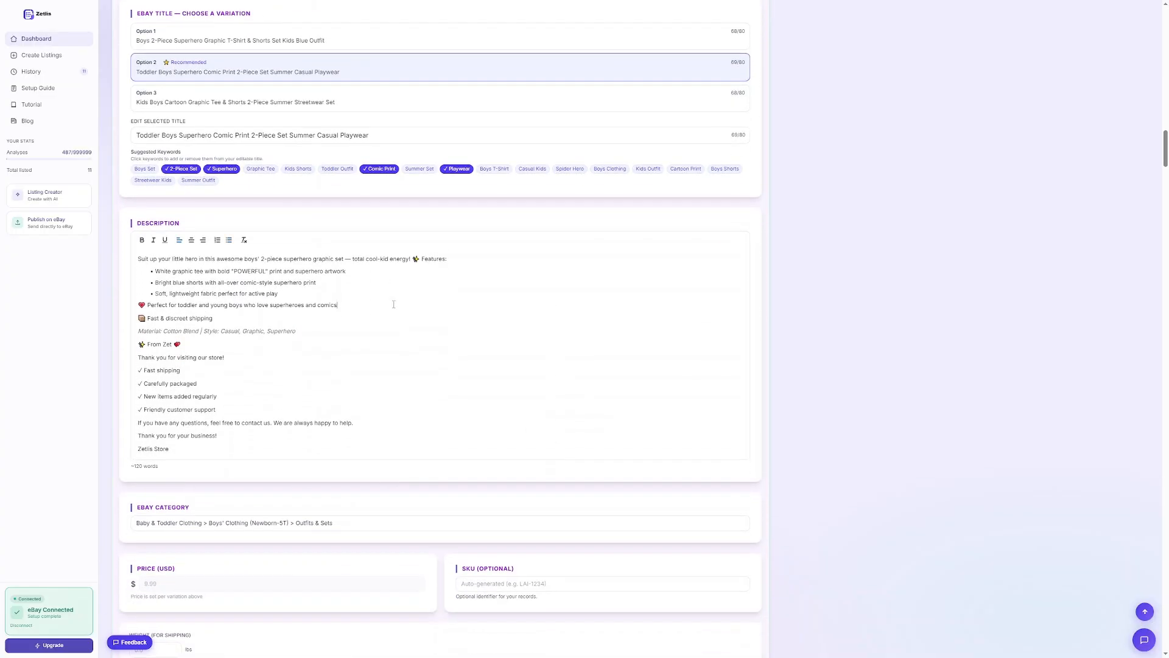
key("ctrl+a")
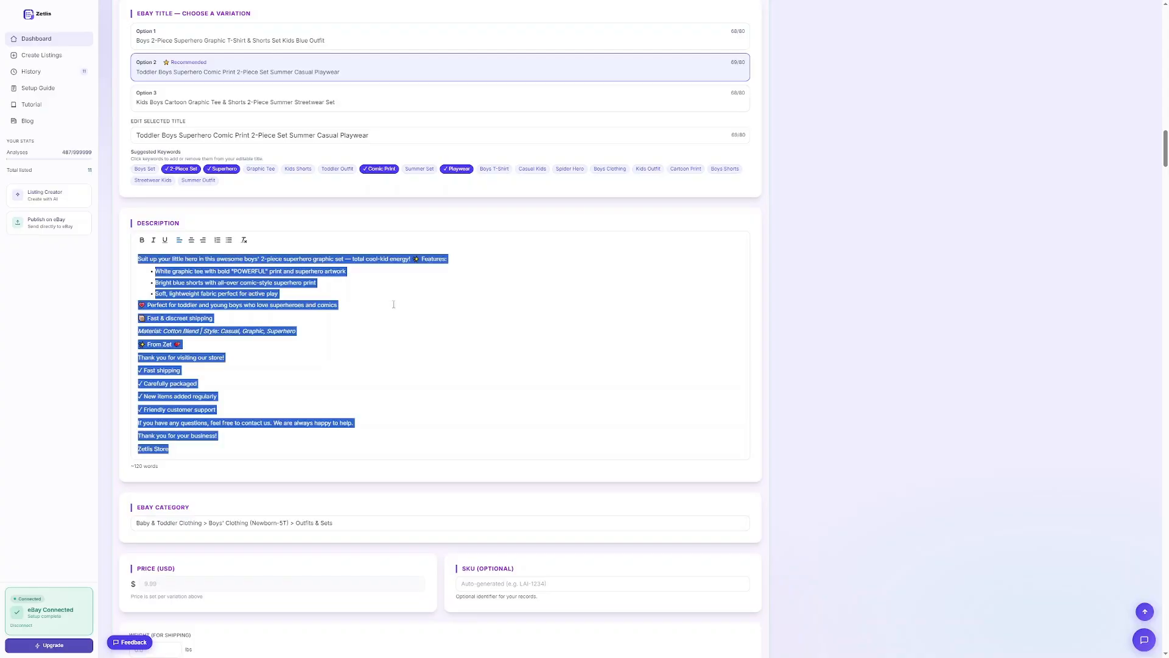
left_click(192, 242)
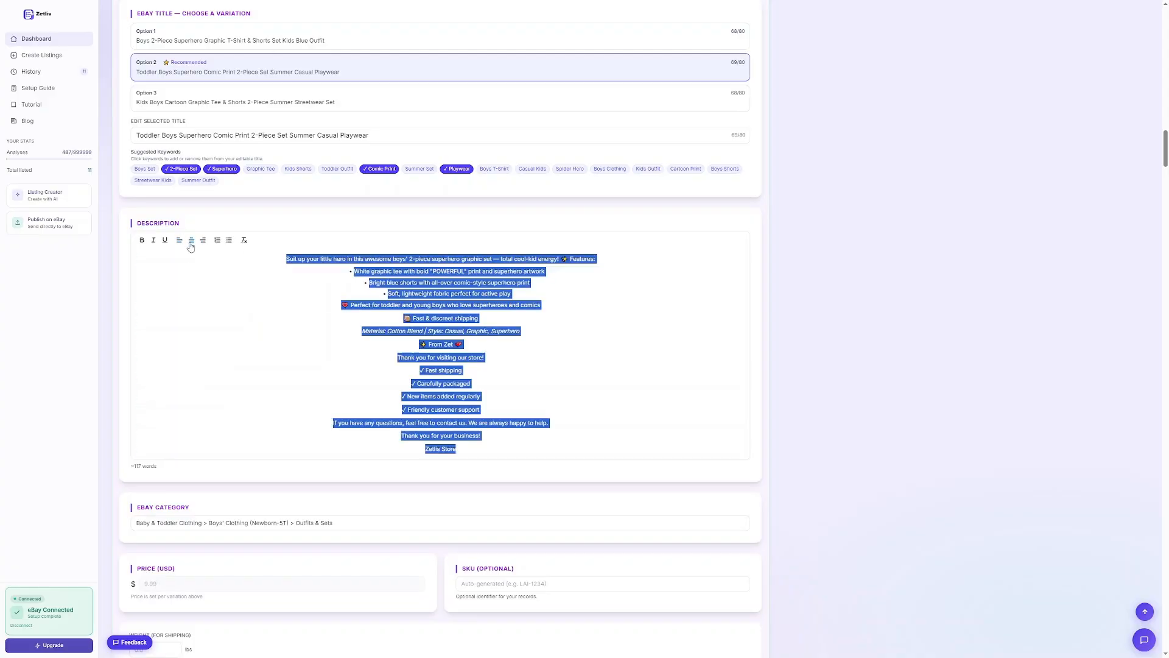
left_click(142, 241)
left_click(153, 241)
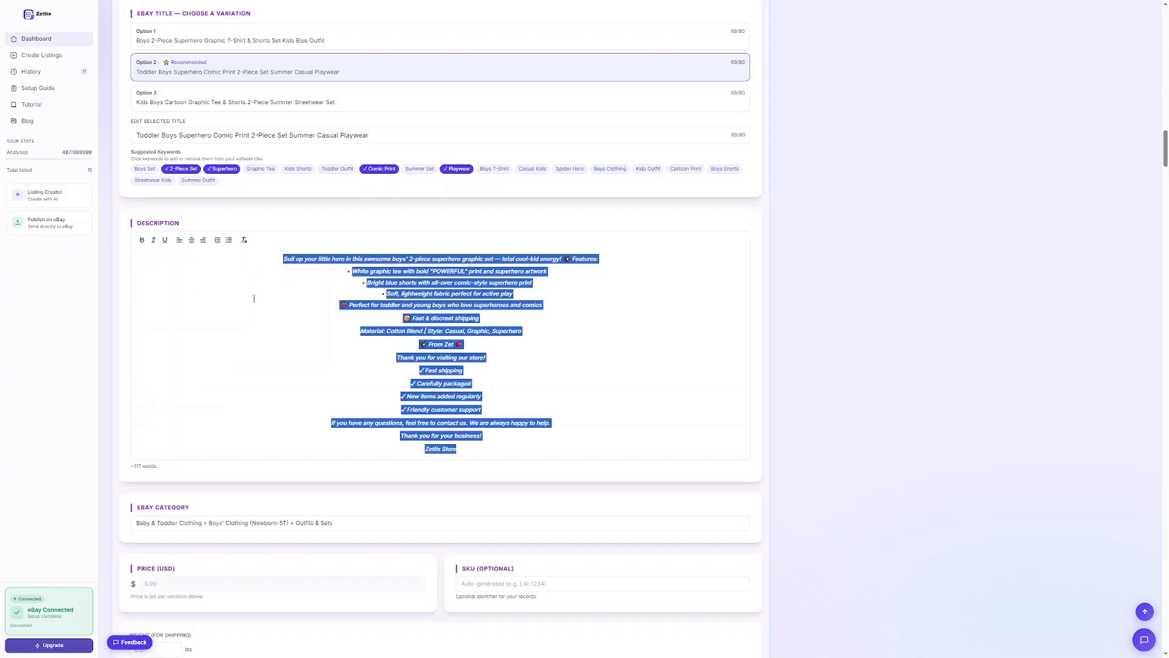
left_click(179, 240)
left_click(461, 358)
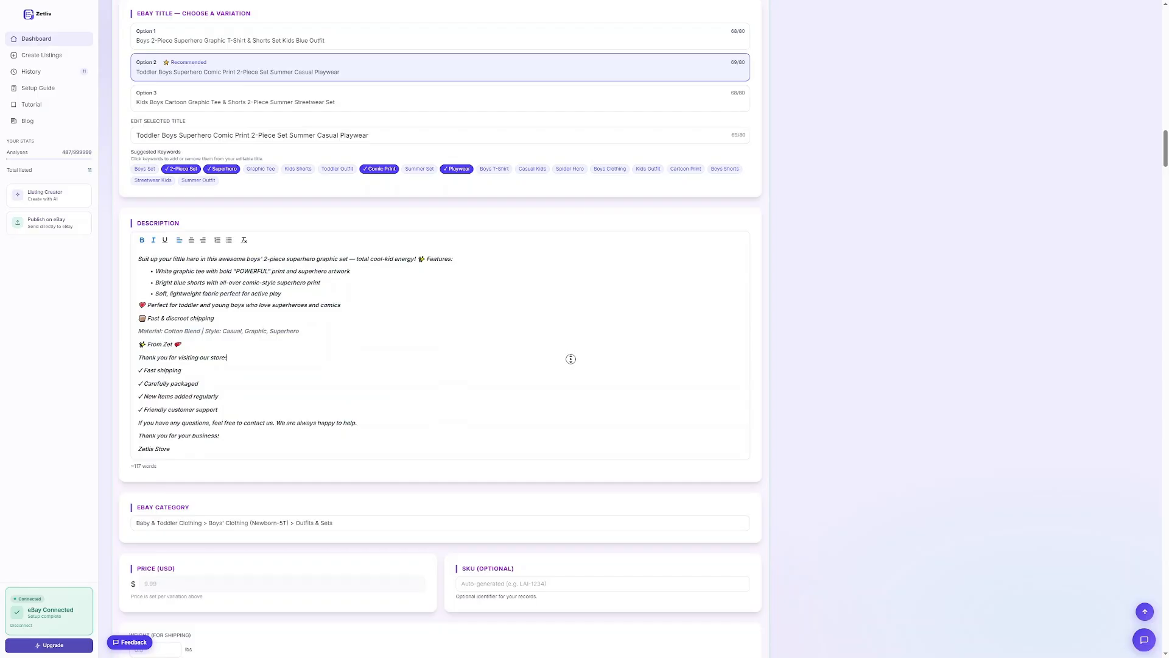
scroll(572, 392, "down", 2)
scroll(573, 393, "down", 2)
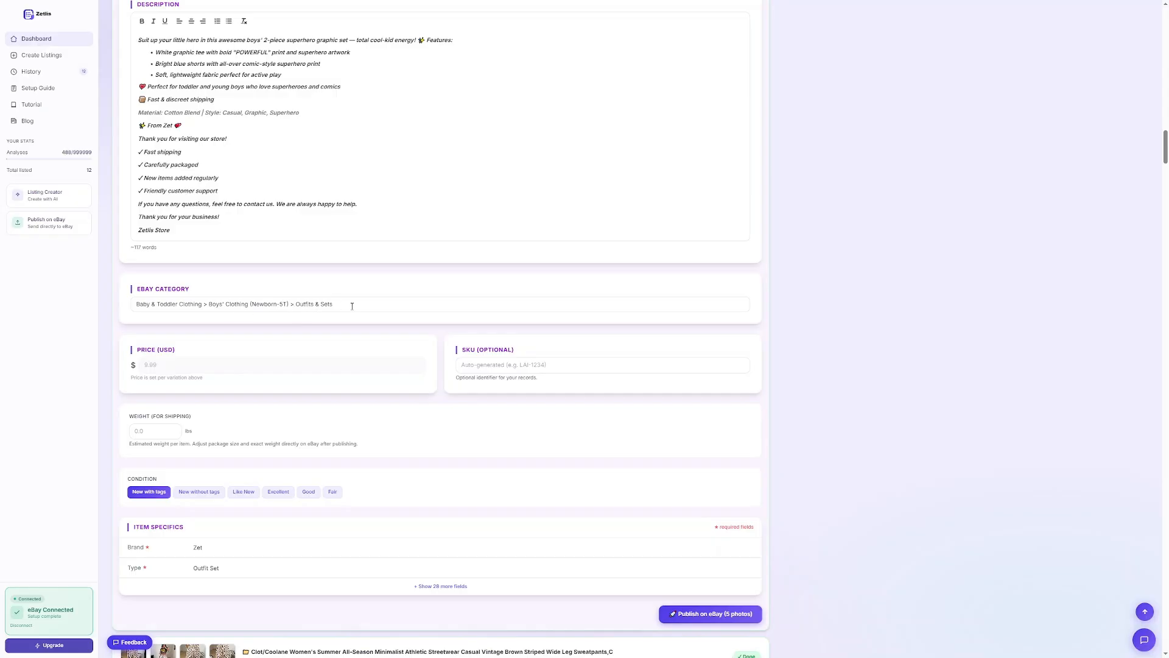
- Set the boys' superhero set's SKU to 14758 and its shipping weight to 2 lbs
left_click(473, 302)
scroll(476, 331, "down", 2)
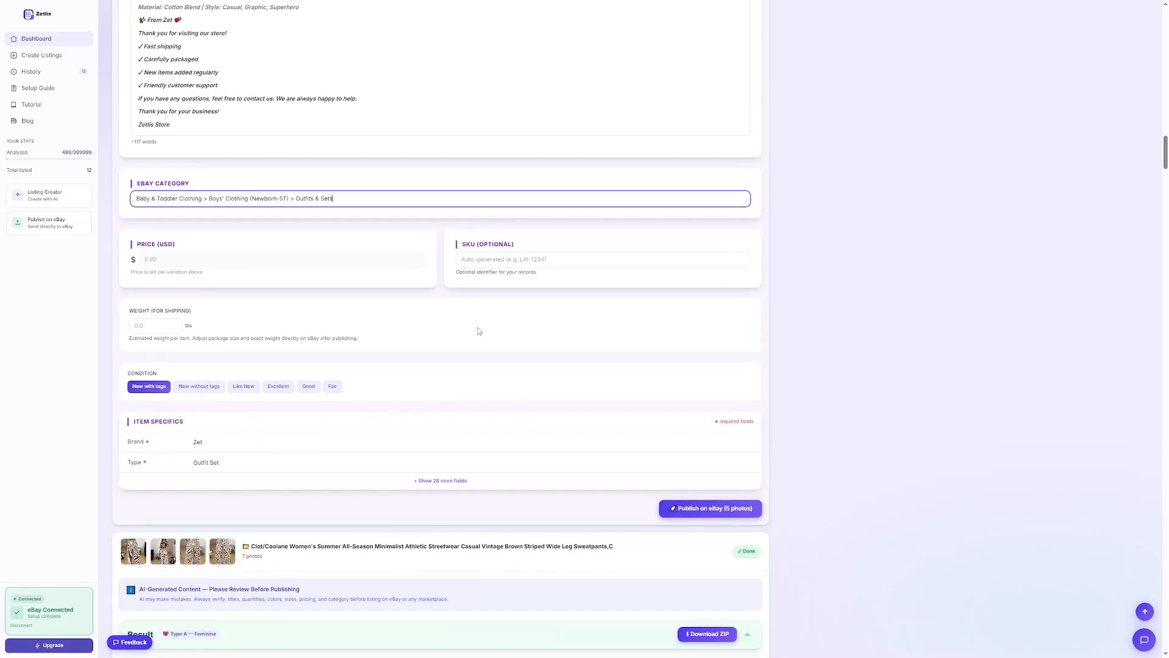
left_click(479, 263)
type("14758")
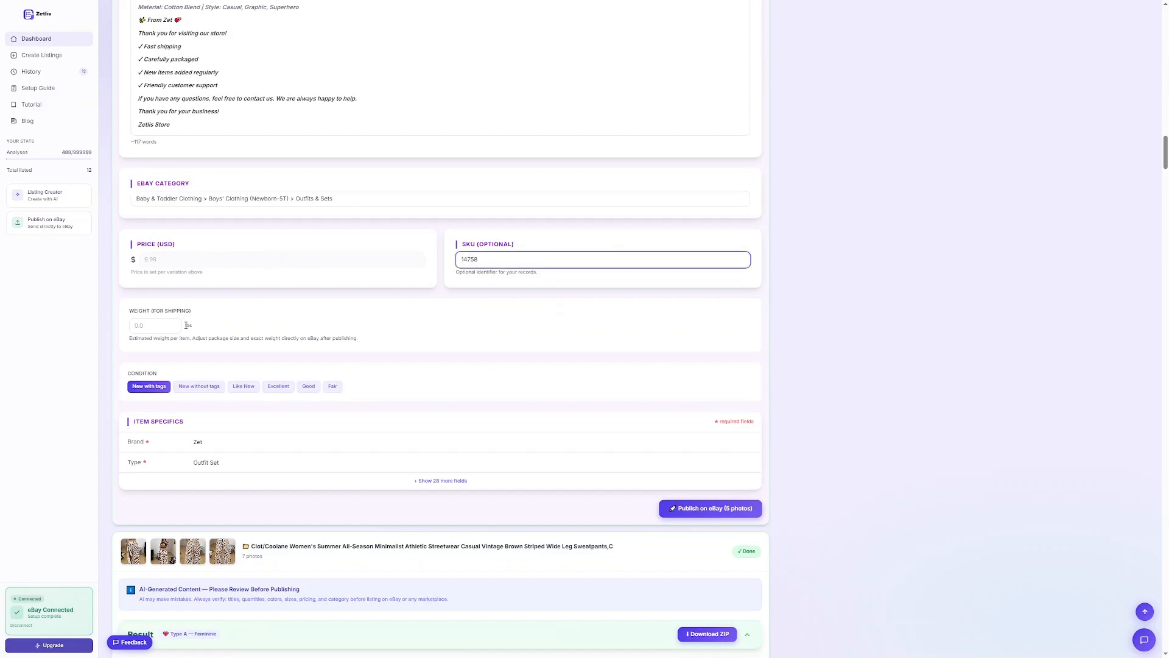
left_click(158, 325)
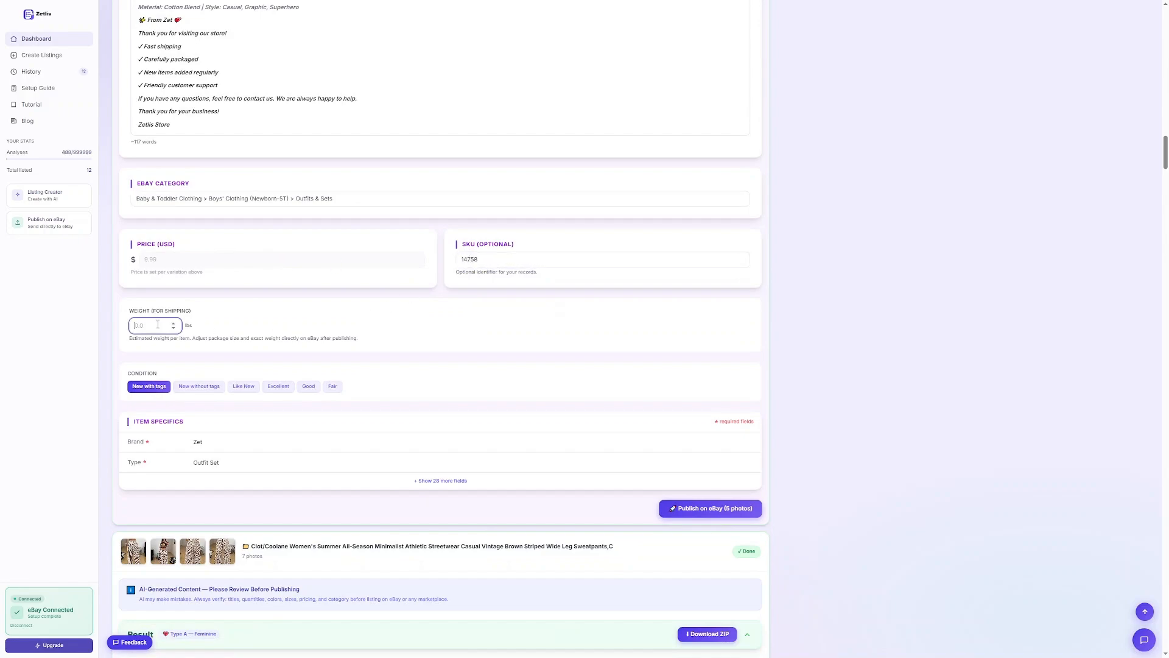
left_click(206, 354)
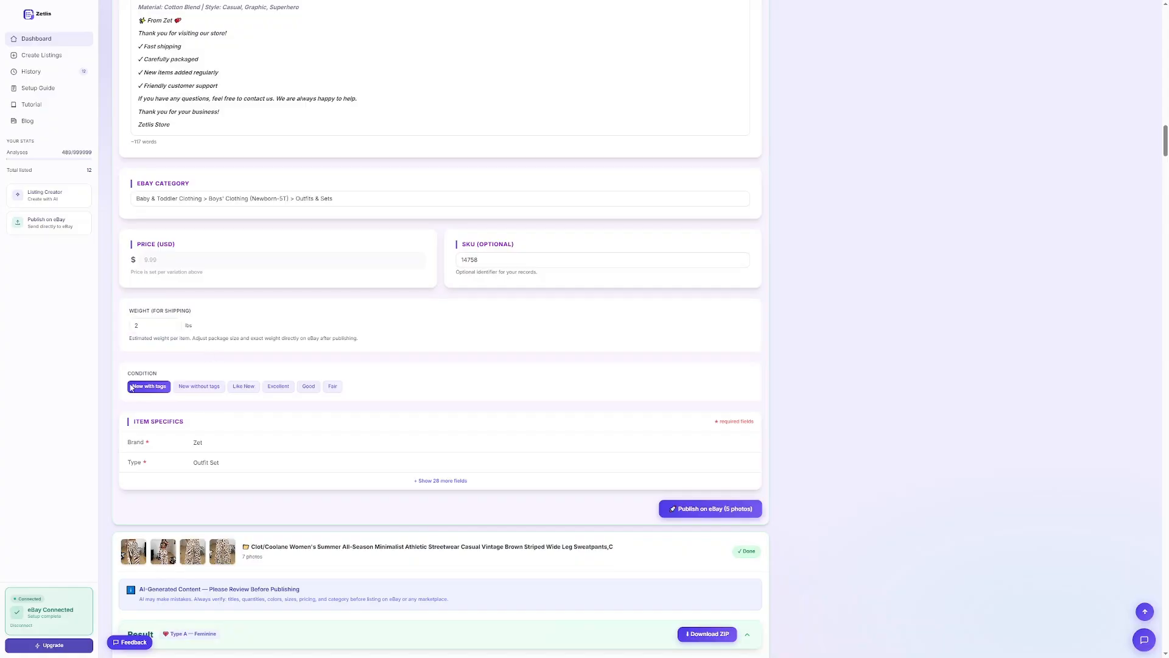
- Try the conditions New without tags and Like New, restoring New with tags
left_click(196, 387)
left_click(243, 387)
left_click(135, 387)
- Expand all item specifics of the boys' set and review the fields from Brand to Gender
scroll(524, 333, "down", 3)
left_click(442, 322)
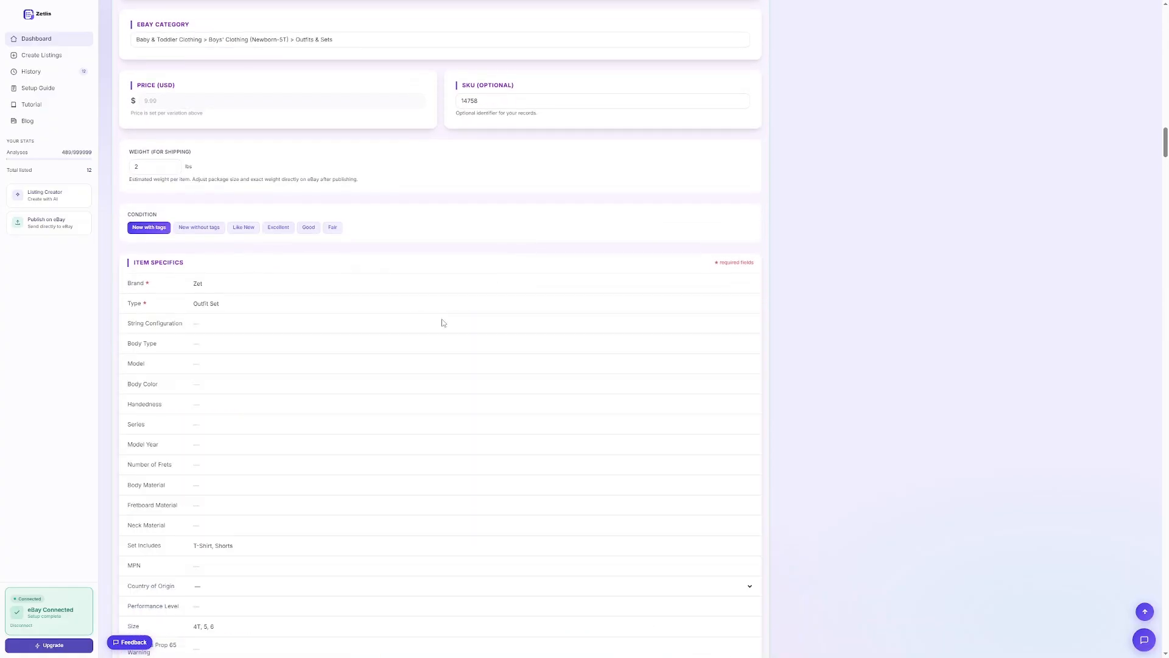
scroll(442, 344, "down", 2)
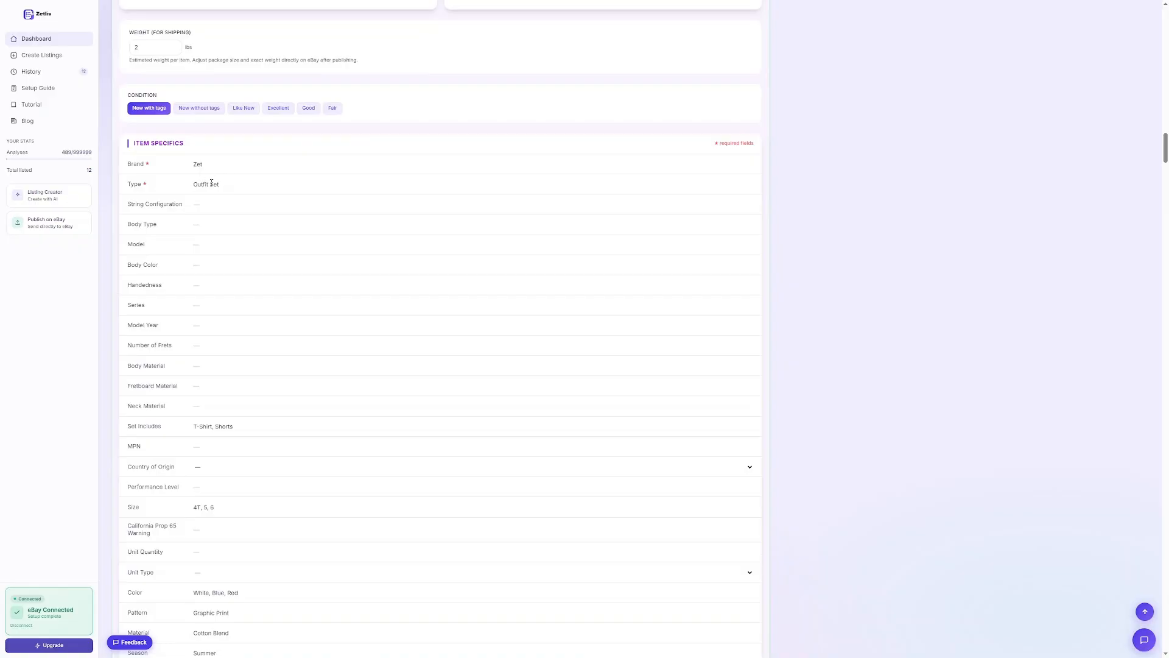
left_click(432, 287)
scroll(431, 292, "down", 3)
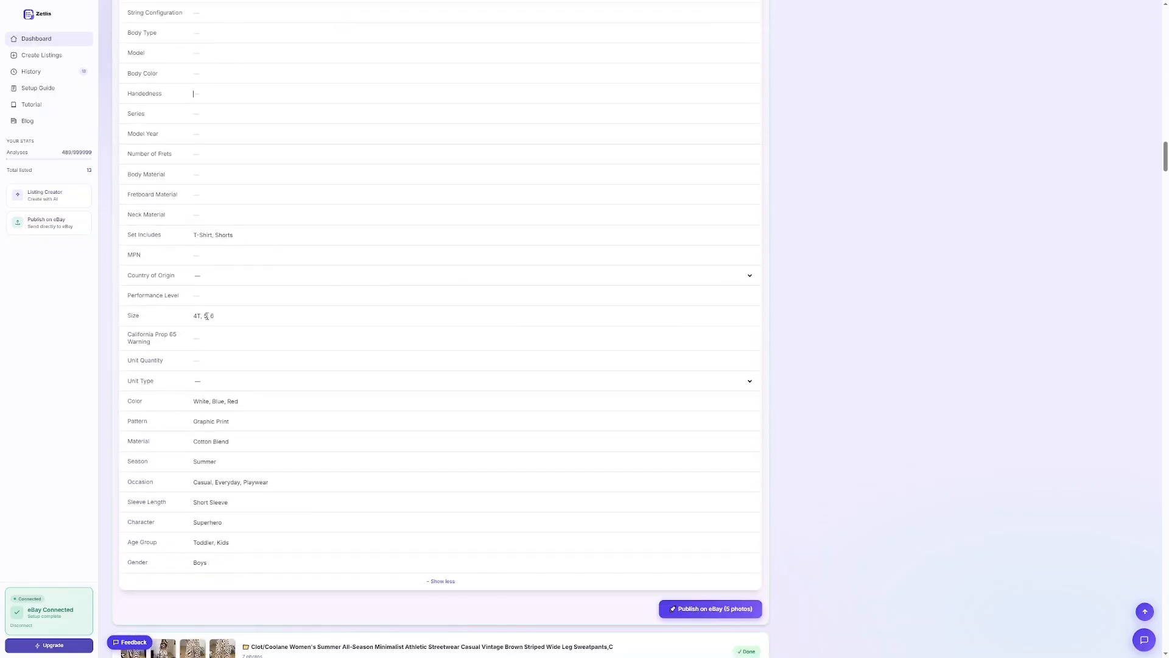
left_click(410, 295)
scroll(411, 305, "down", 3)
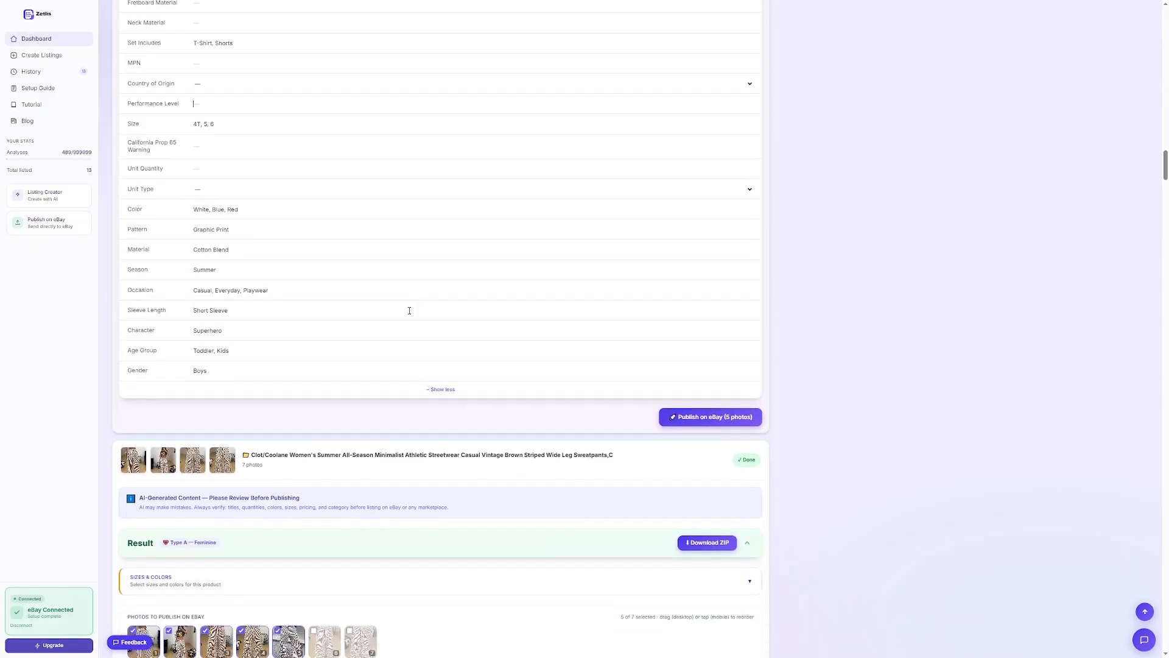
left_click(278, 289)
- Publish the boys' superhero set listing on eBay with its 5 photos
scroll(597, 310, "down", 2)
scroll(595, 329, "down", 3)
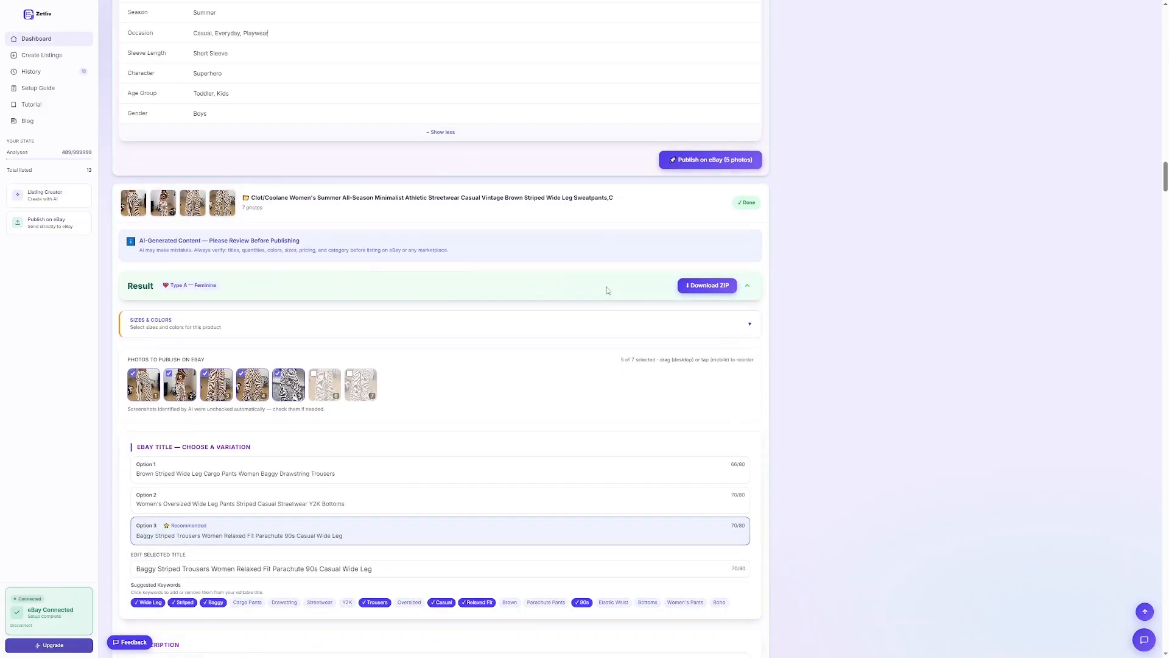
left_click(715, 161)
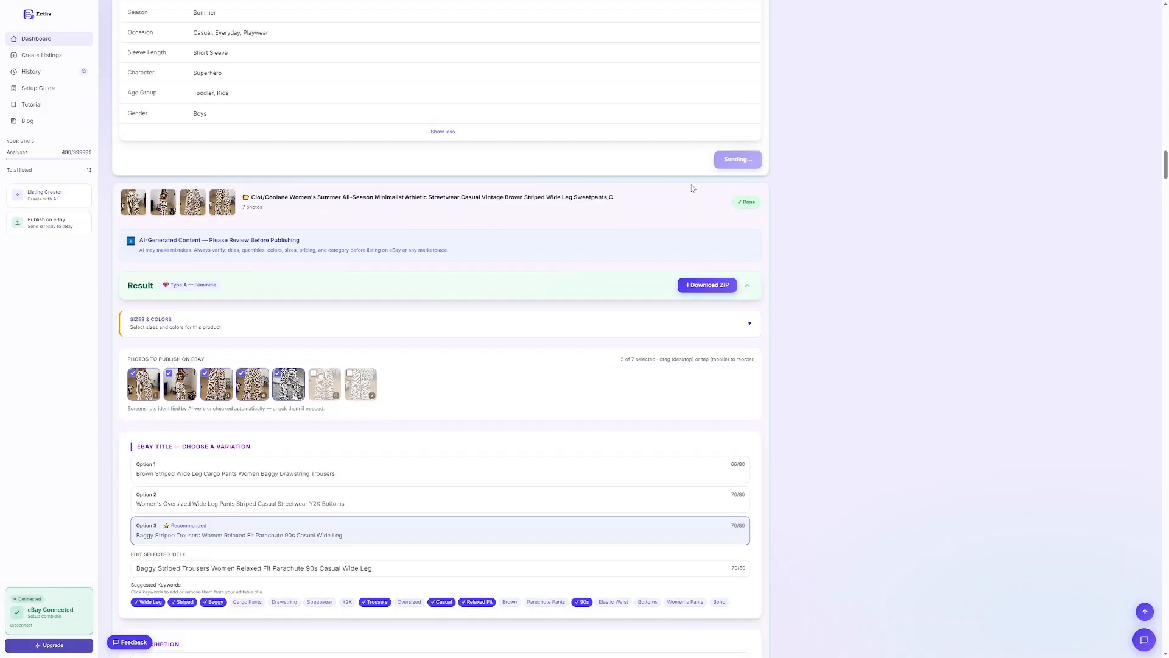
- Select the sizes S and L and the color Beige for the striped wide-leg pants
left_click(750, 325)
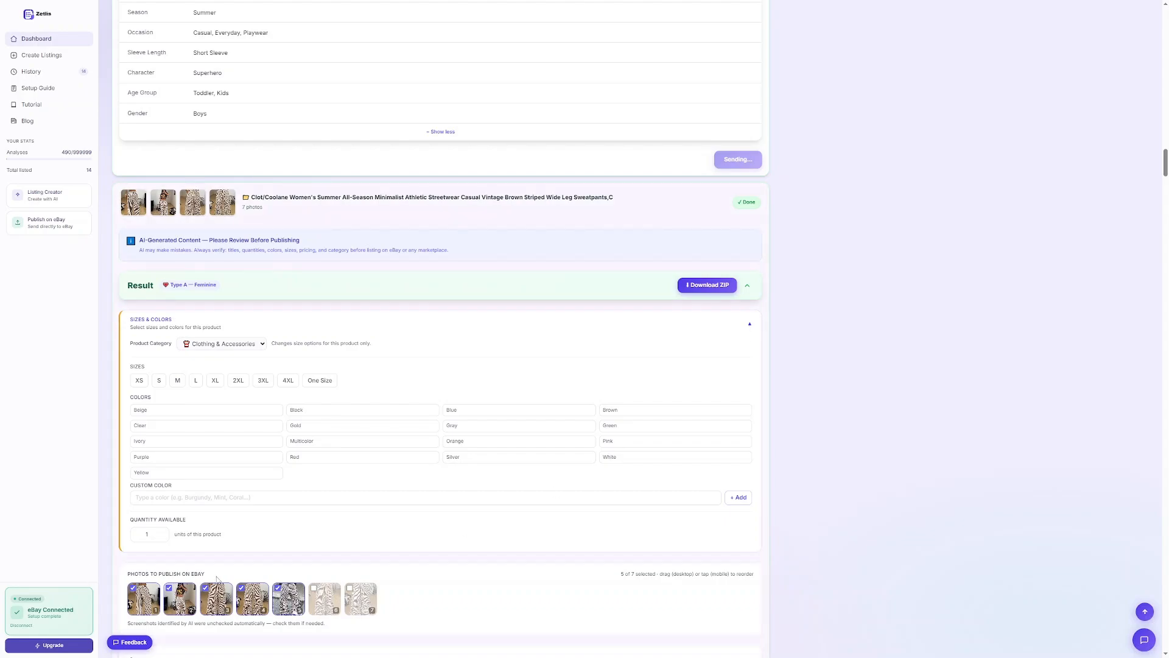
left_click(160, 382)
left_click(195, 381)
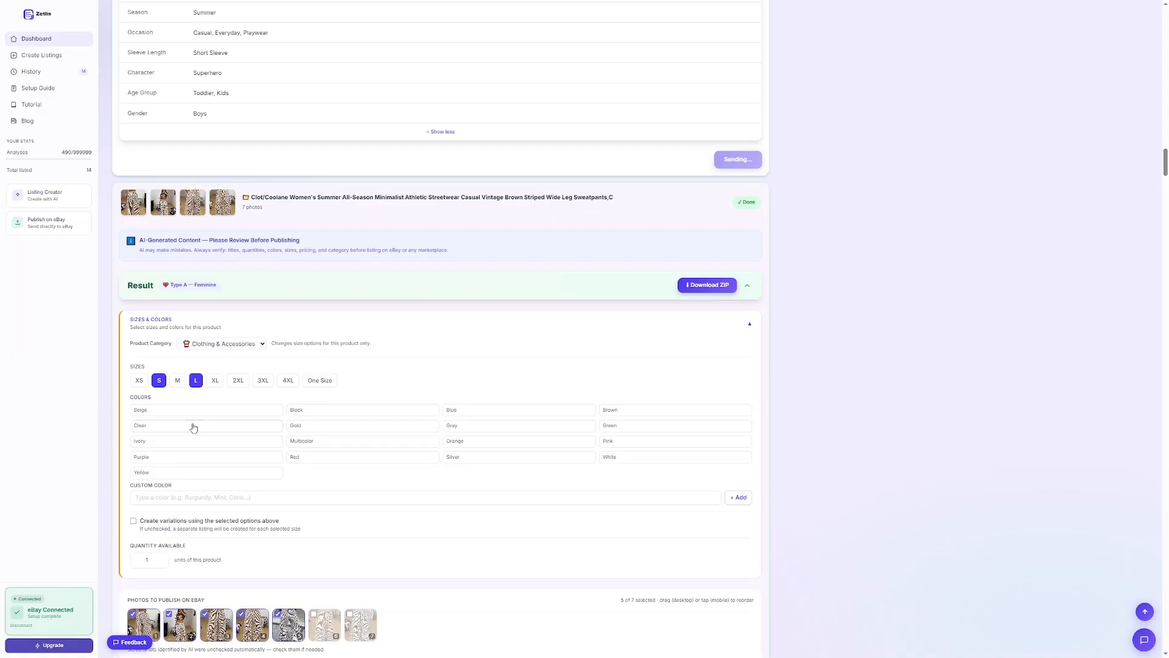
left_click(192, 410)
- Check the publishing status of the boys' superhero set listing
scroll(304, 420, "down", 20)
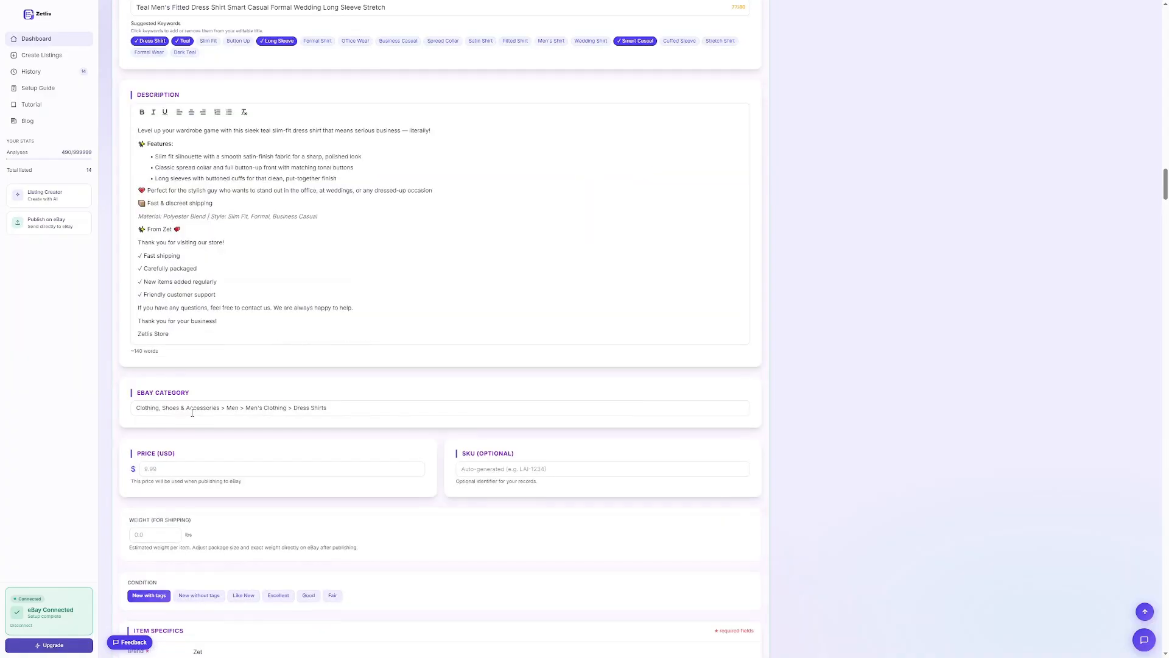
scroll(457, 417, "up", 4)
scroll(490, 414, "up", 15)
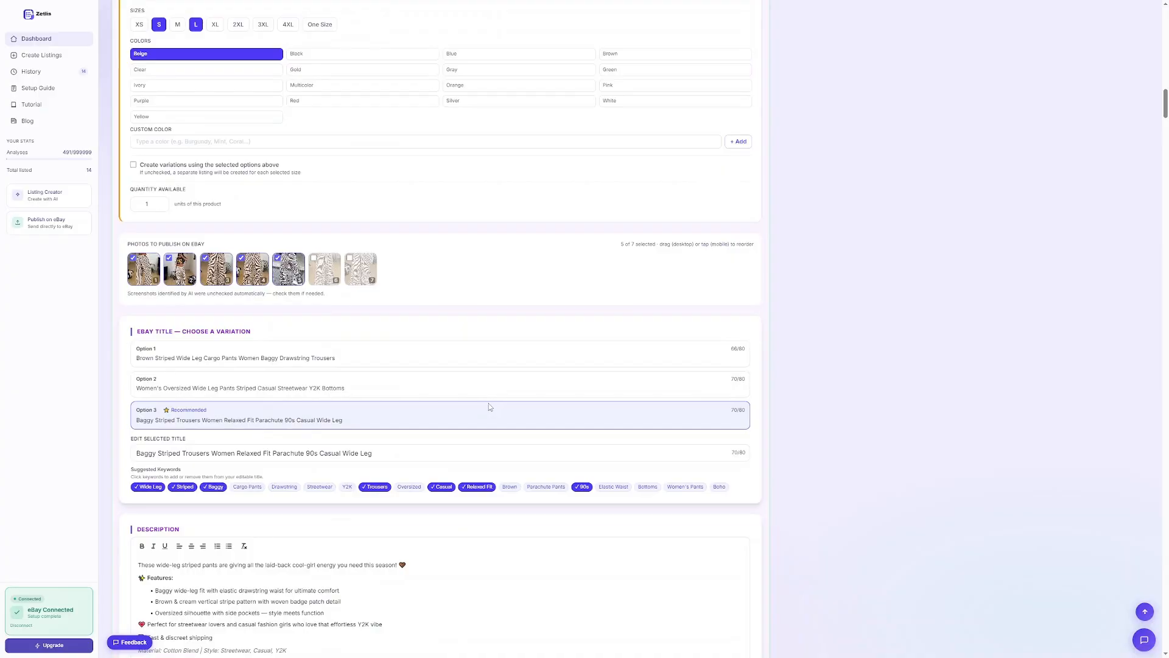
scroll(795, 340, "up", 1)
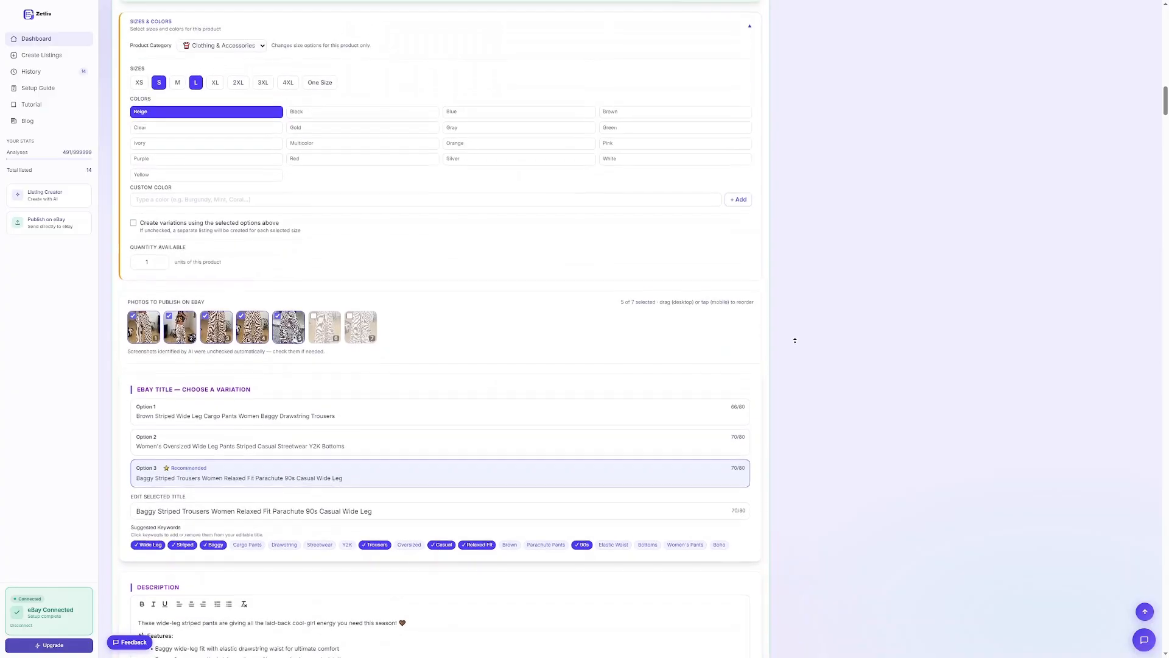
scroll(795, 341, "up", 4)
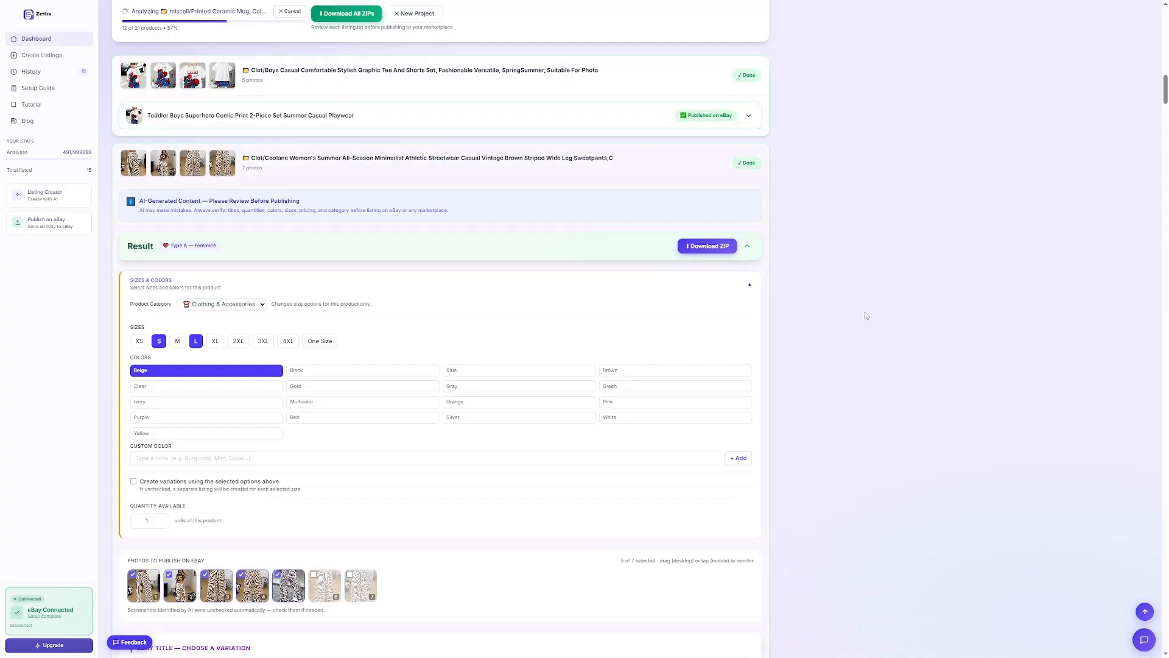
scroll(807, 347, "down", 3)
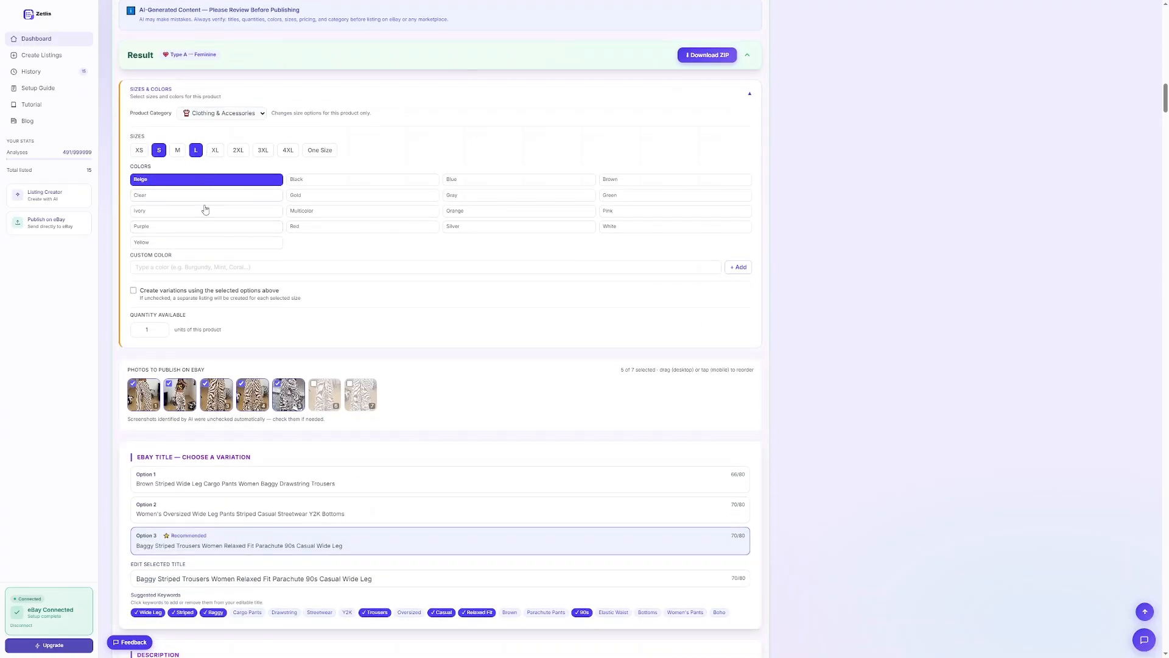
- Try creating variations from the pants' selected sizes and color, leaving the option off and the quantity at 1
left_click(133, 291)
left_click(133, 291)
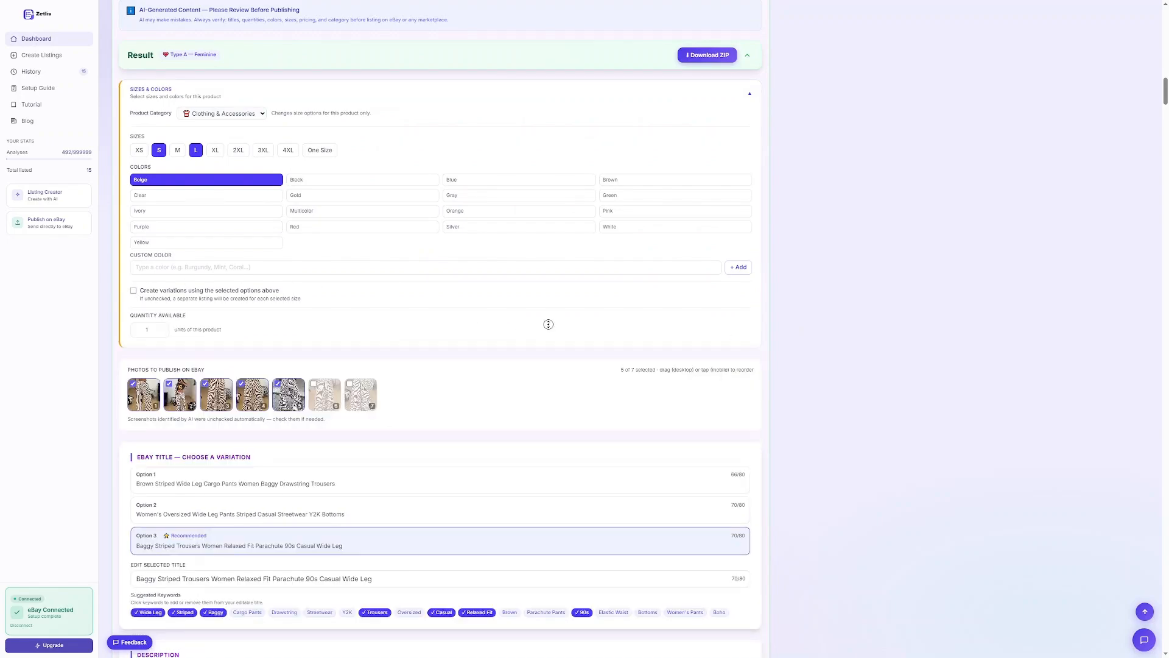
scroll(548, 324, "down", 3)
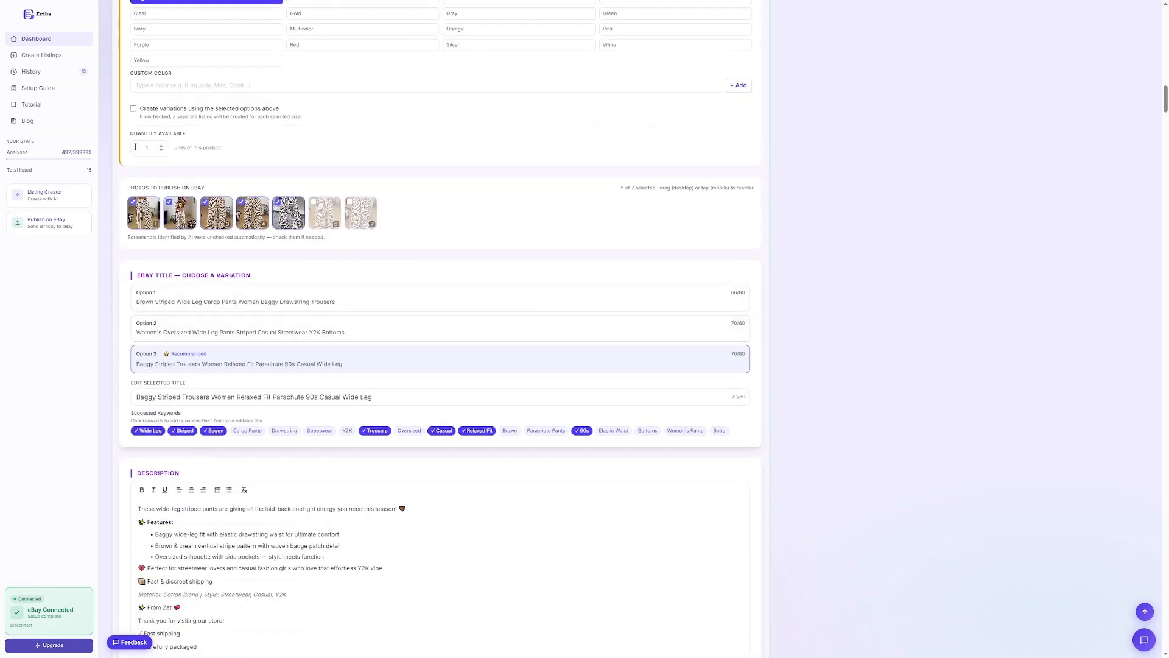
left_click(162, 147)
- Include the sixth and seventh pants photos for publishing and move the full-outfit photo to first place
left_click(316, 207)
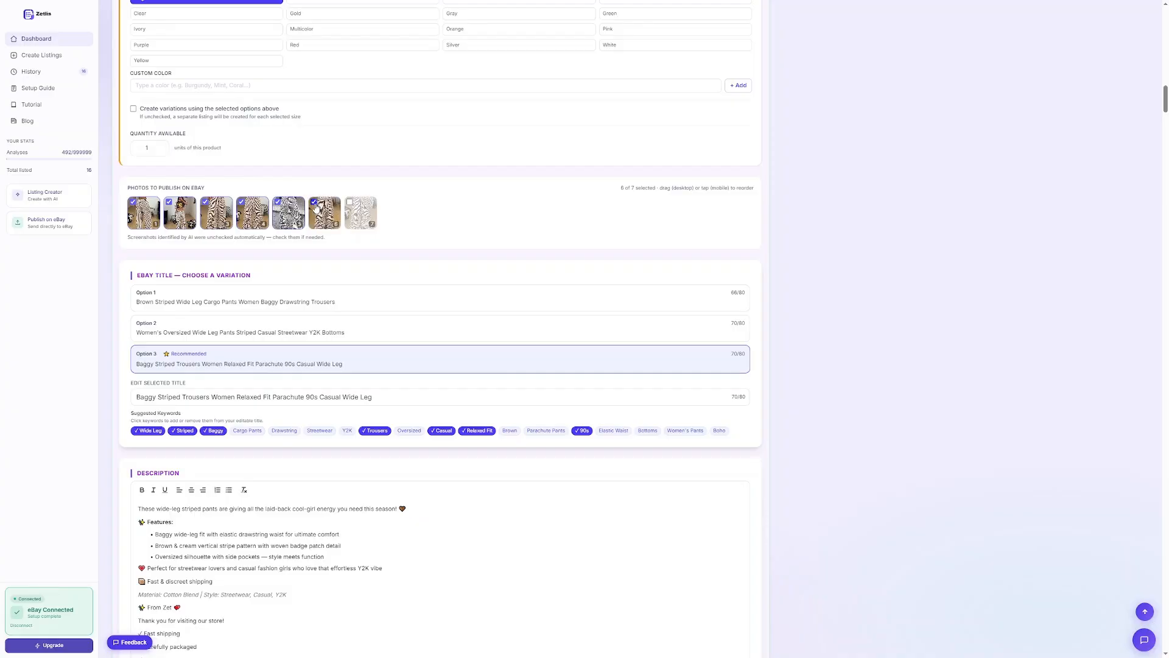
left_click(350, 208)
left_click(185, 225)
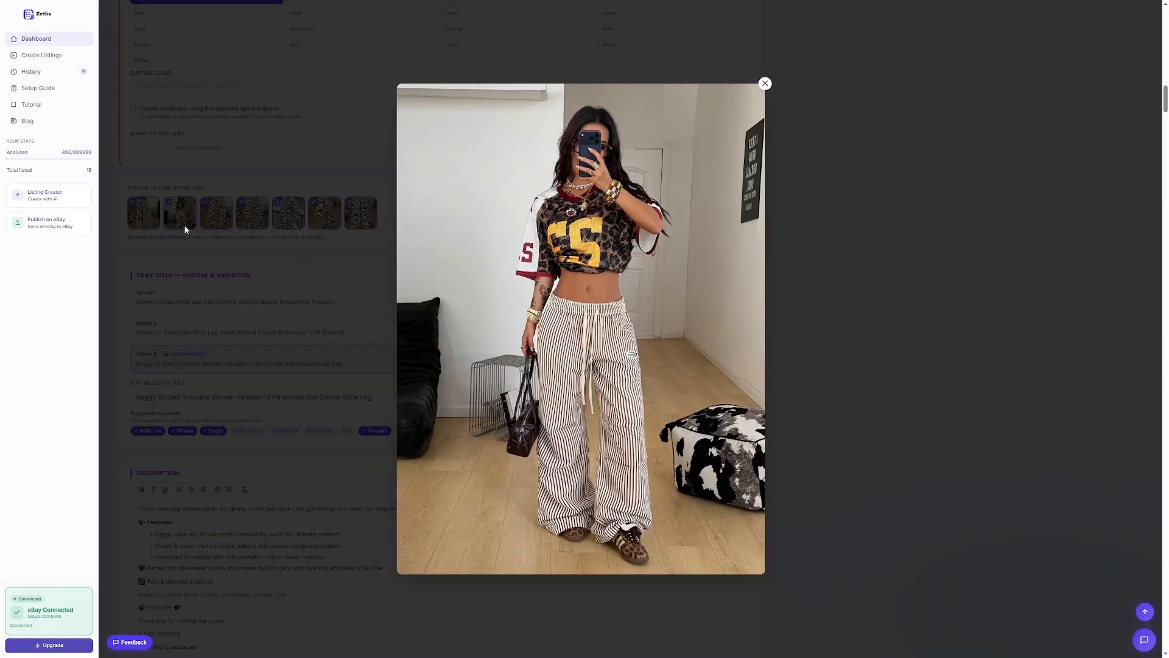
left_click(812, 266)
left_click_drag(185, 221, 217, 218)
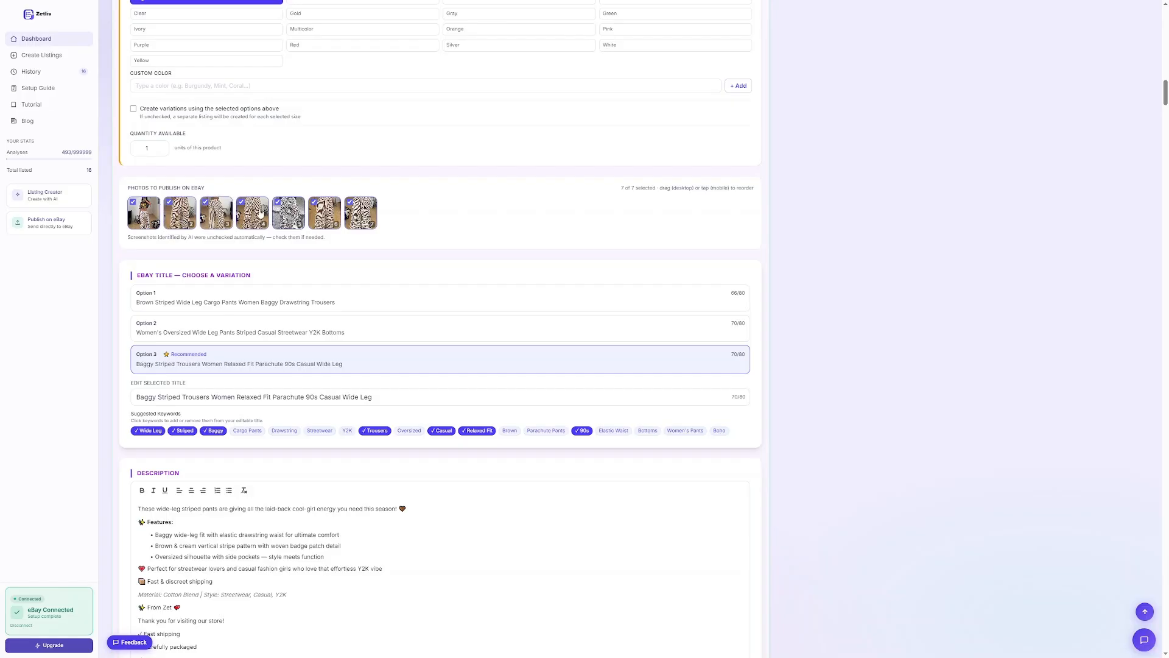
left_click(263, 217)
left_click(981, 314)
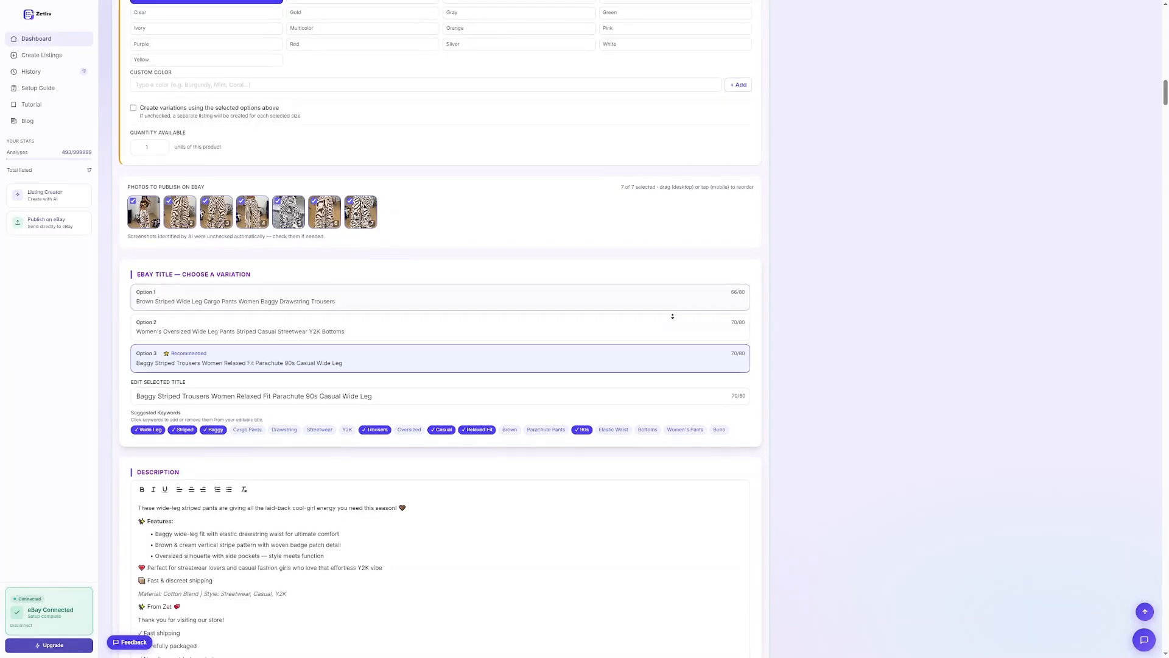
- Compare the three title variations for the pants, choosing Option 1 and adding the keyword Elastic Waist
scroll(671, 316, "down", 1)
left_click(454, 235)
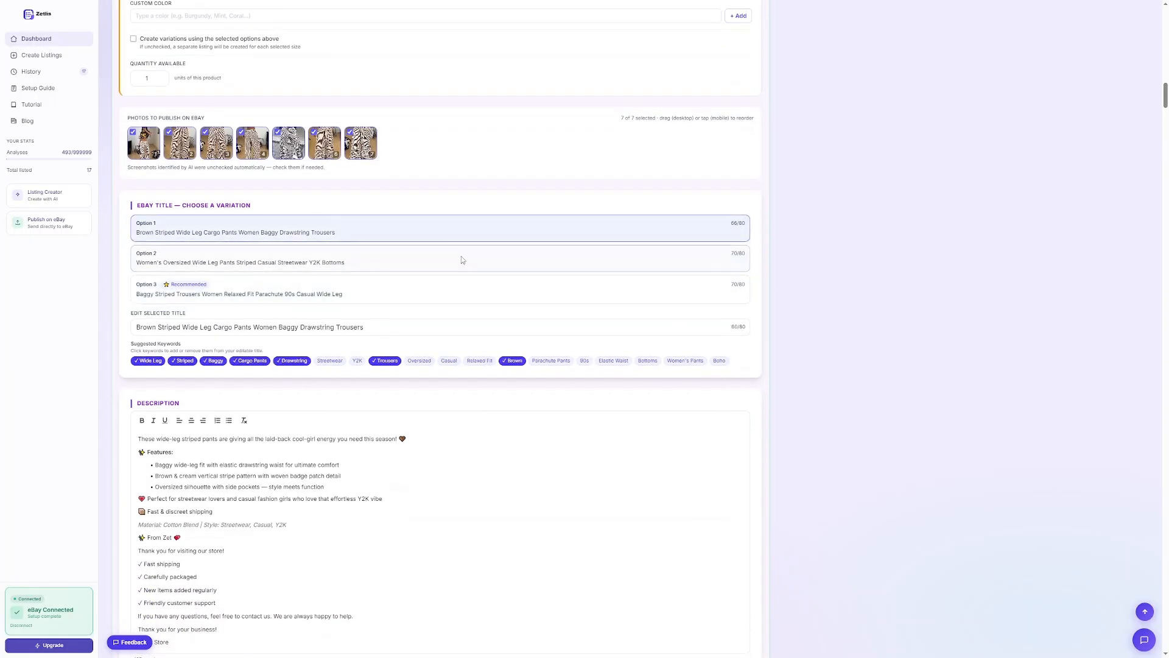
left_click(462, 261)
left_click(463, 298)
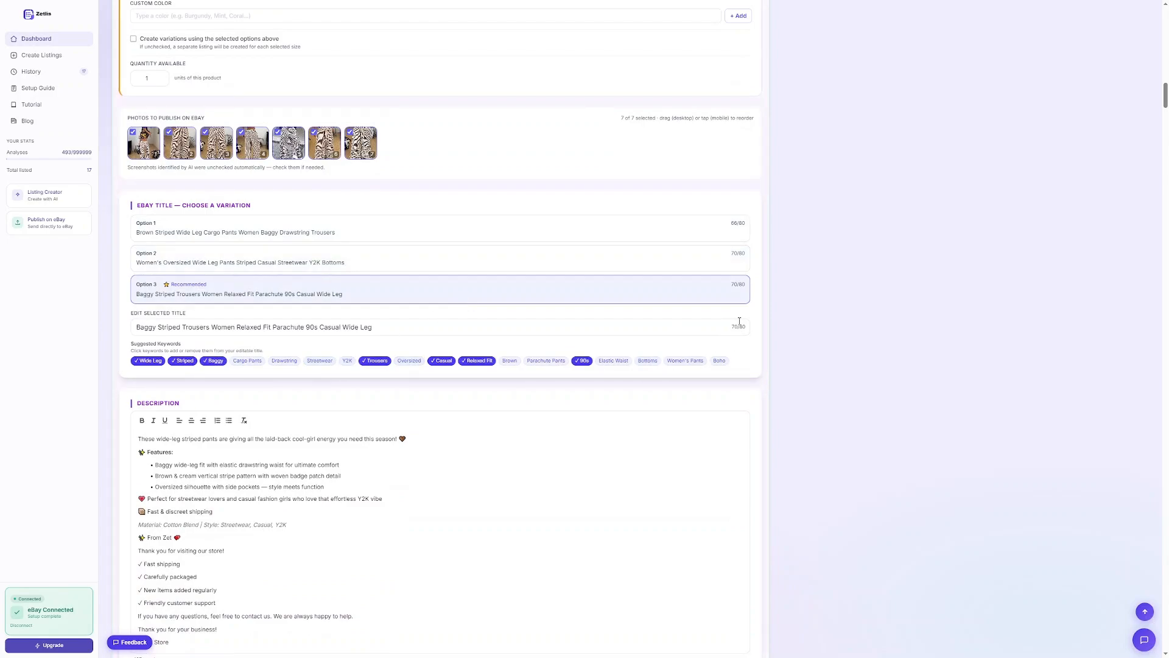
left_click(571, 233)
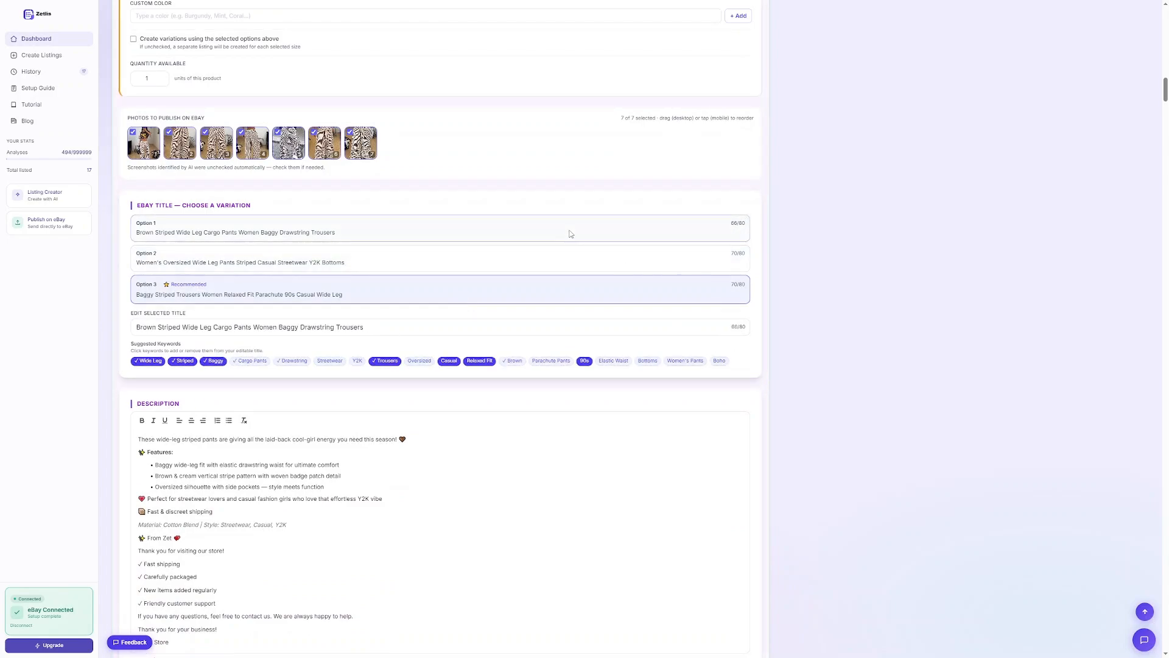
left_click(617, 363)
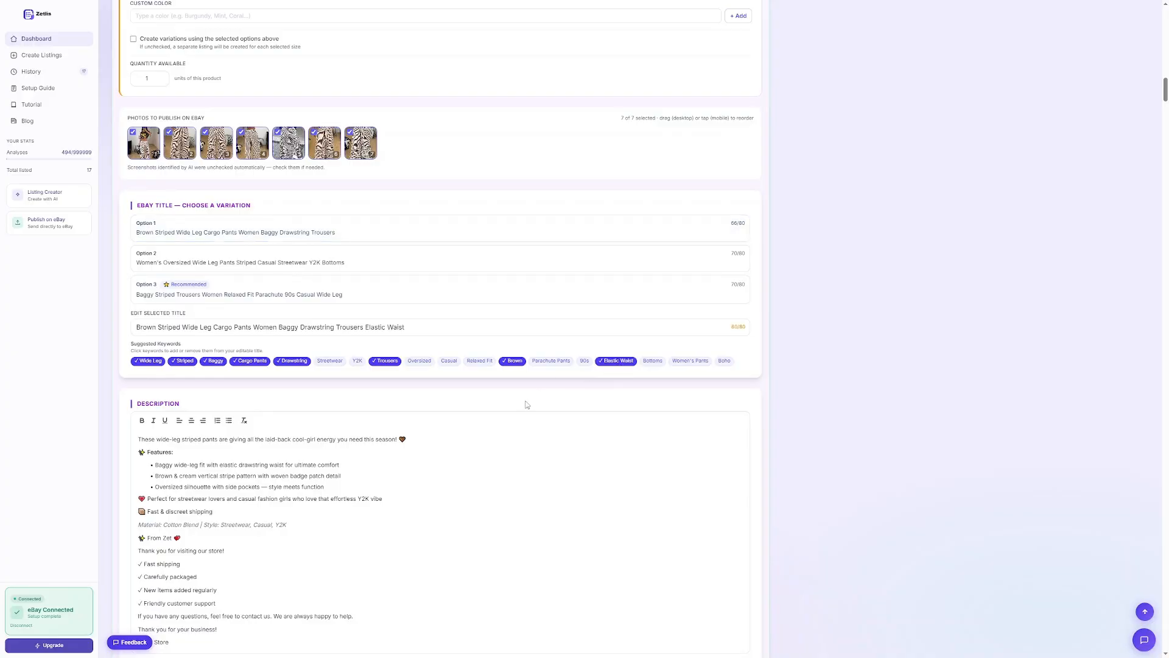
- Set the striped pants' price to 30.00 USD, SKU to 1598 and shipping weight to 2 lbs
scroll(540, 446, "down", 5)
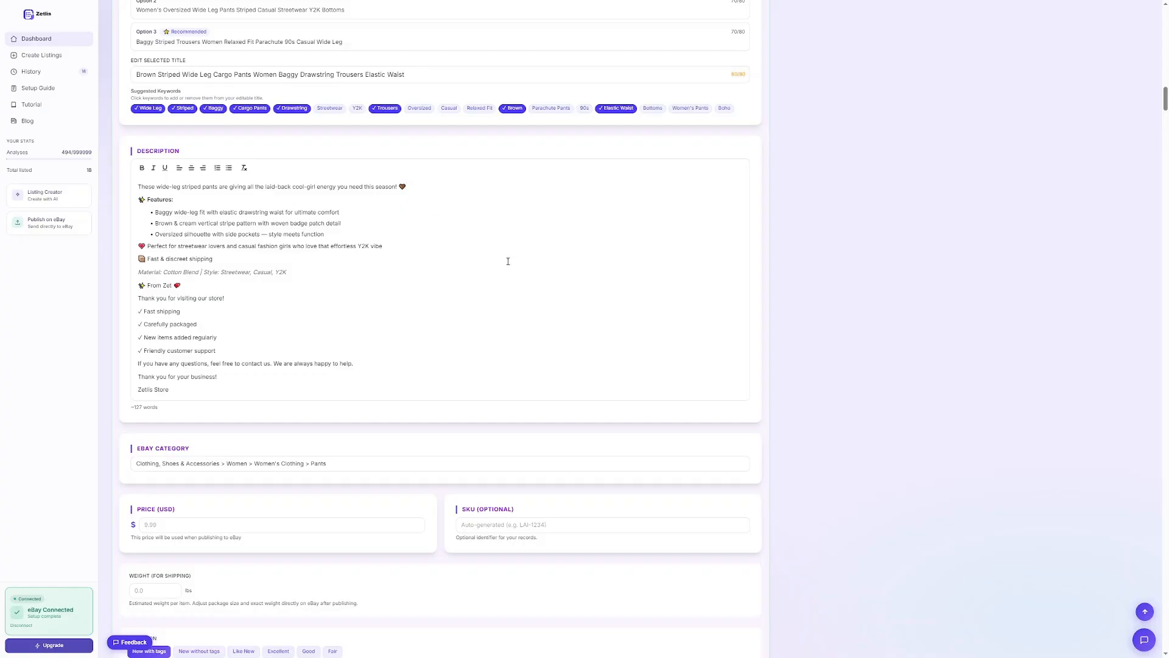
scroll(508, 262, "down", 5)
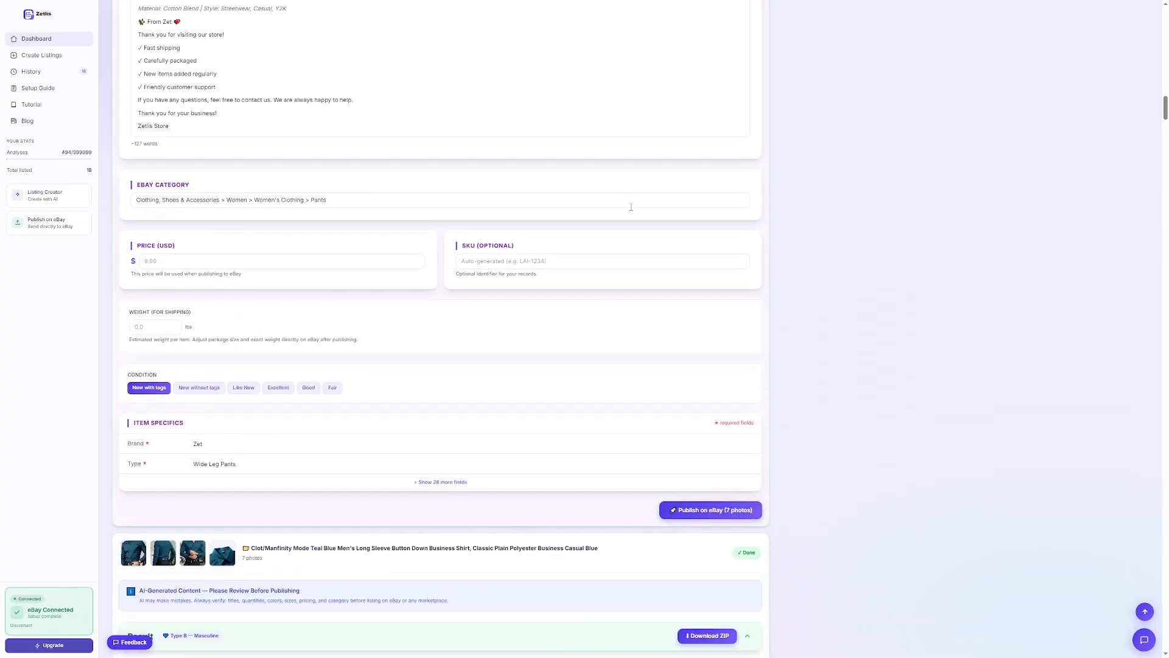
scroll(621, 240, "down", 1)
left_click(275, 198)
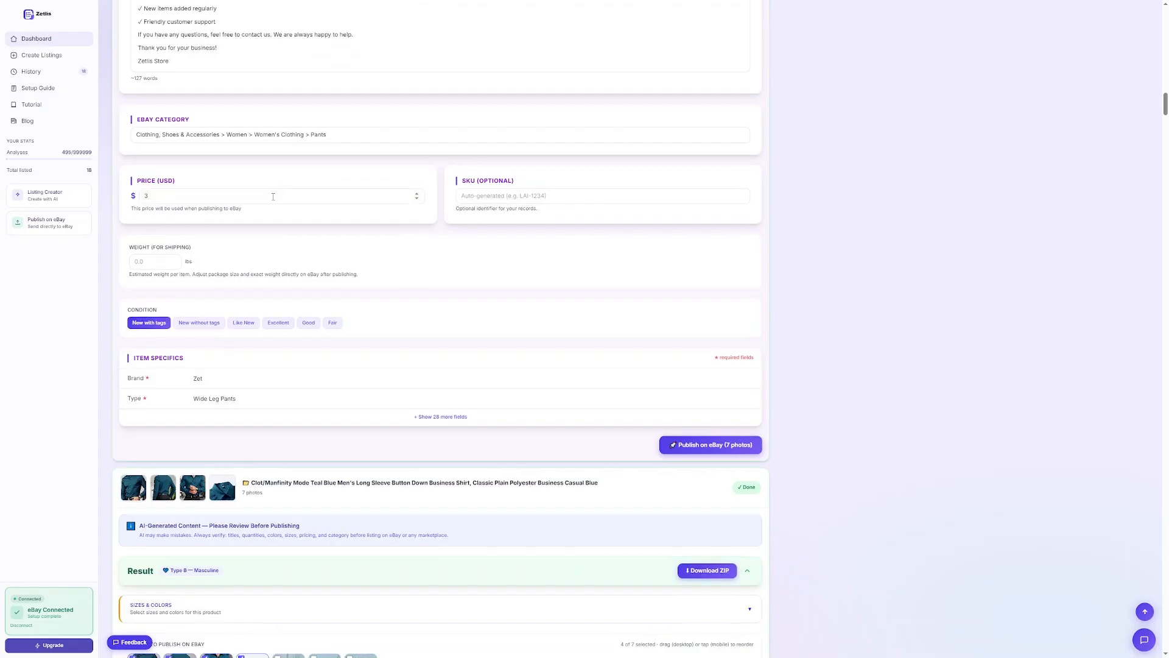
left_click(269, 195)
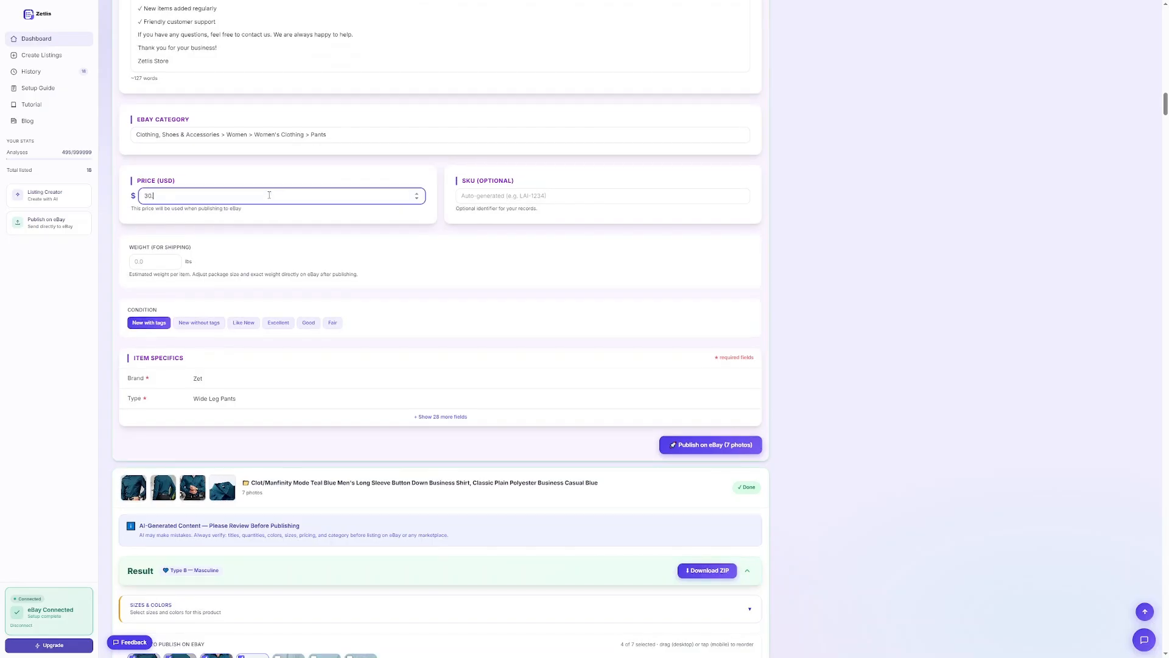
left_click(487, 200)
type("1596")
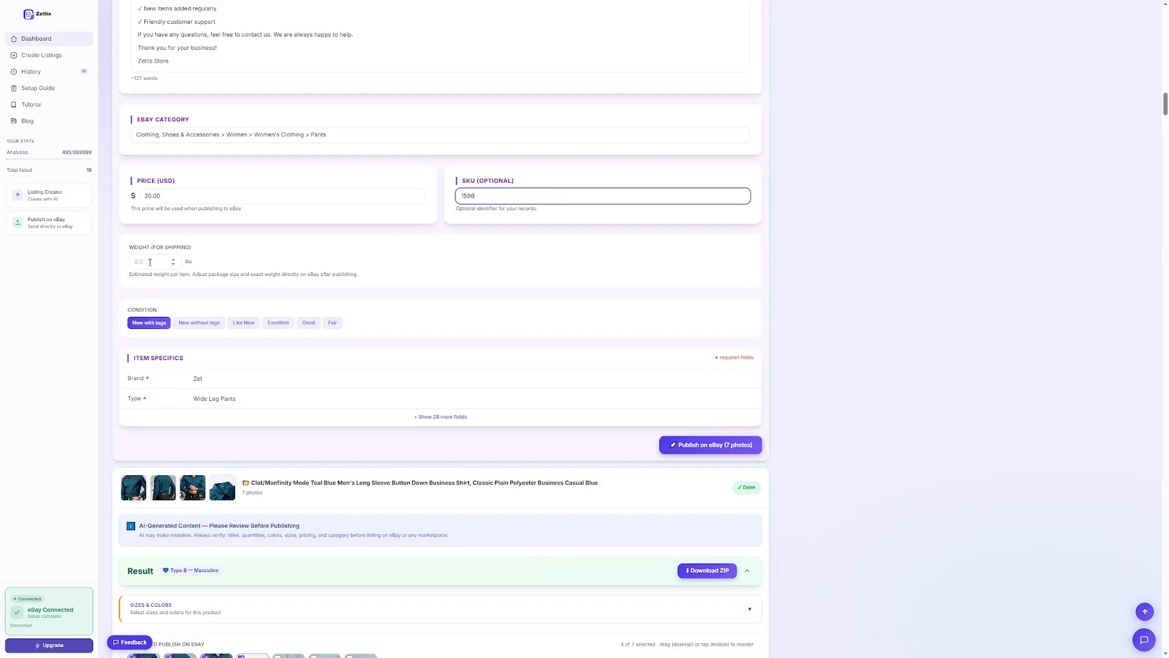
left_click(149, 261)
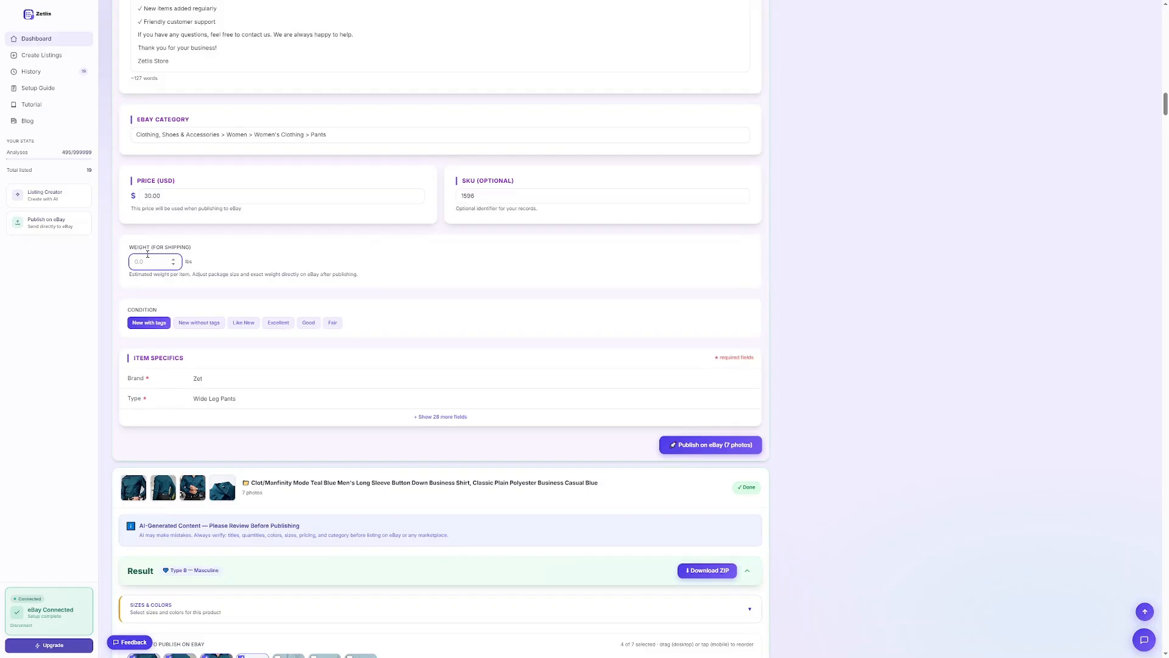
- Set the pants' condition to New without tags and expand all their item specifics for review
left_click(196, 322)
left_click(440, 416)
scroll(462, 380, "down", 4)
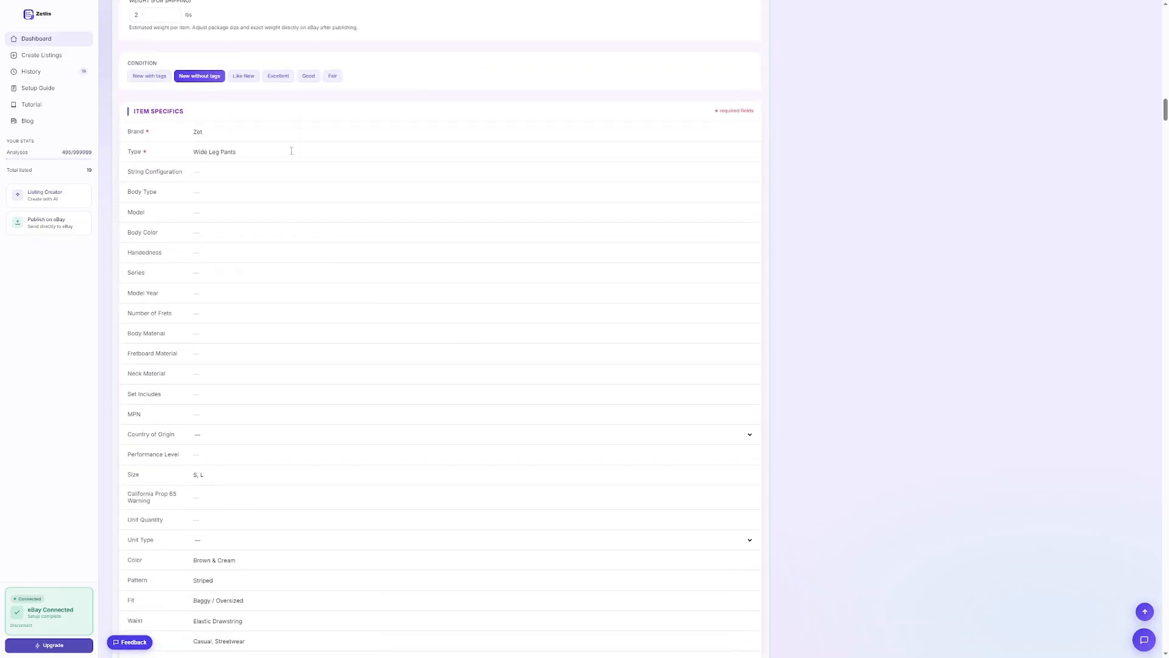
scroll(291, 150, "down", 5)
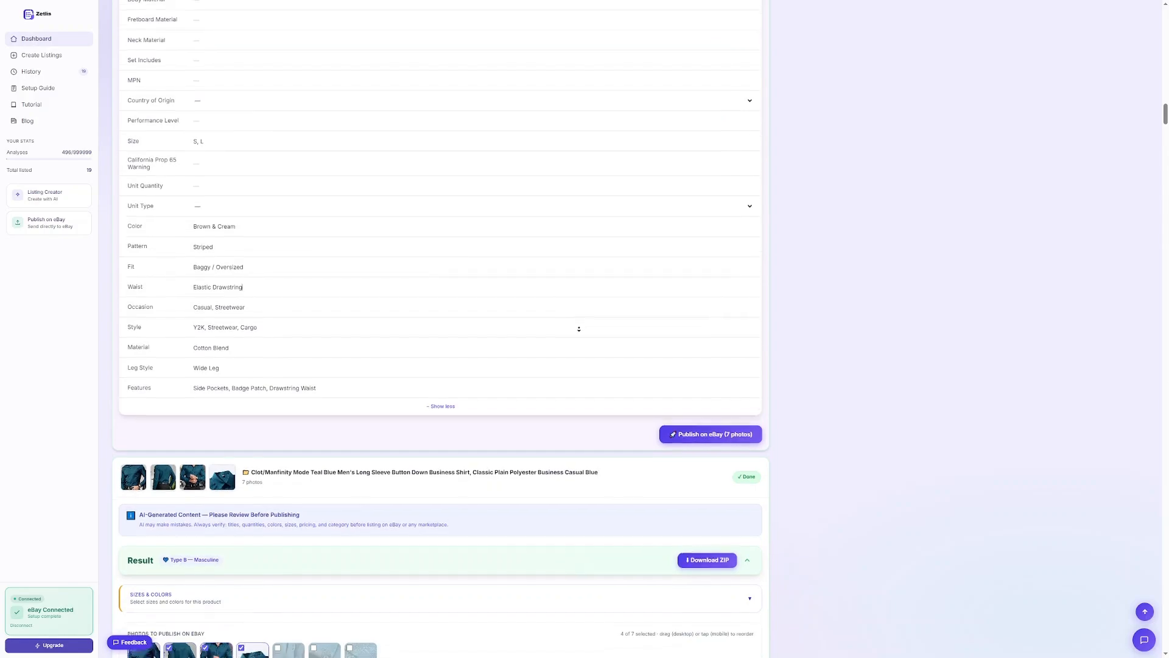
- Publish the striped pants listing on eBay with all seven photos
scroll(579, 329, "down", 2)
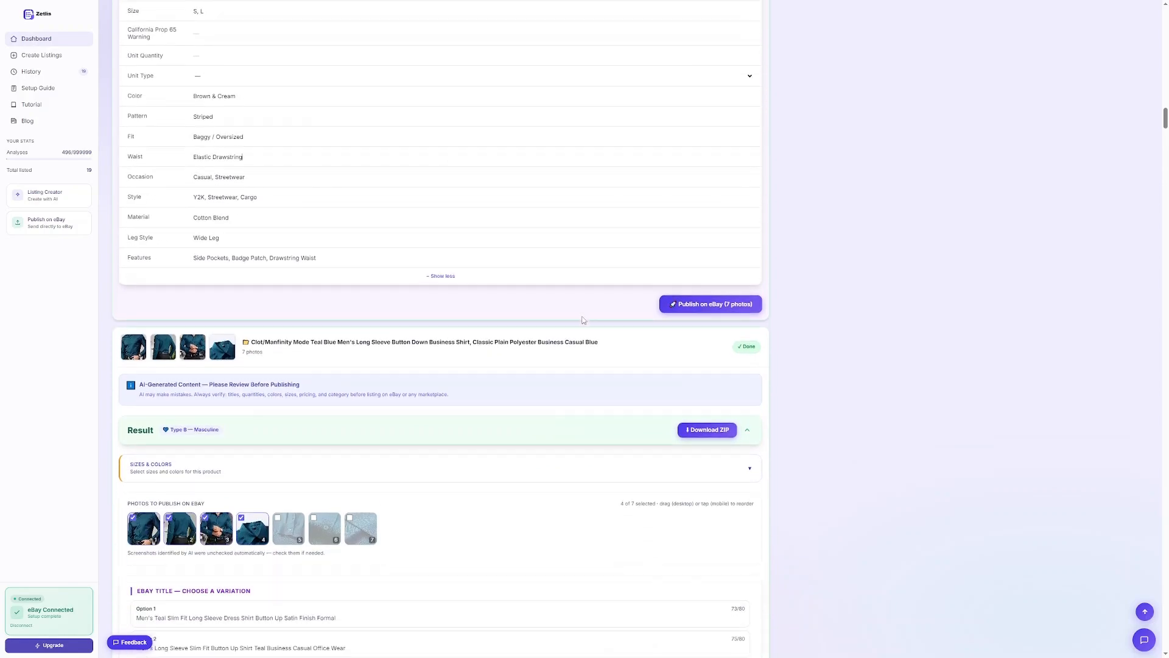
left_click(733, 305)
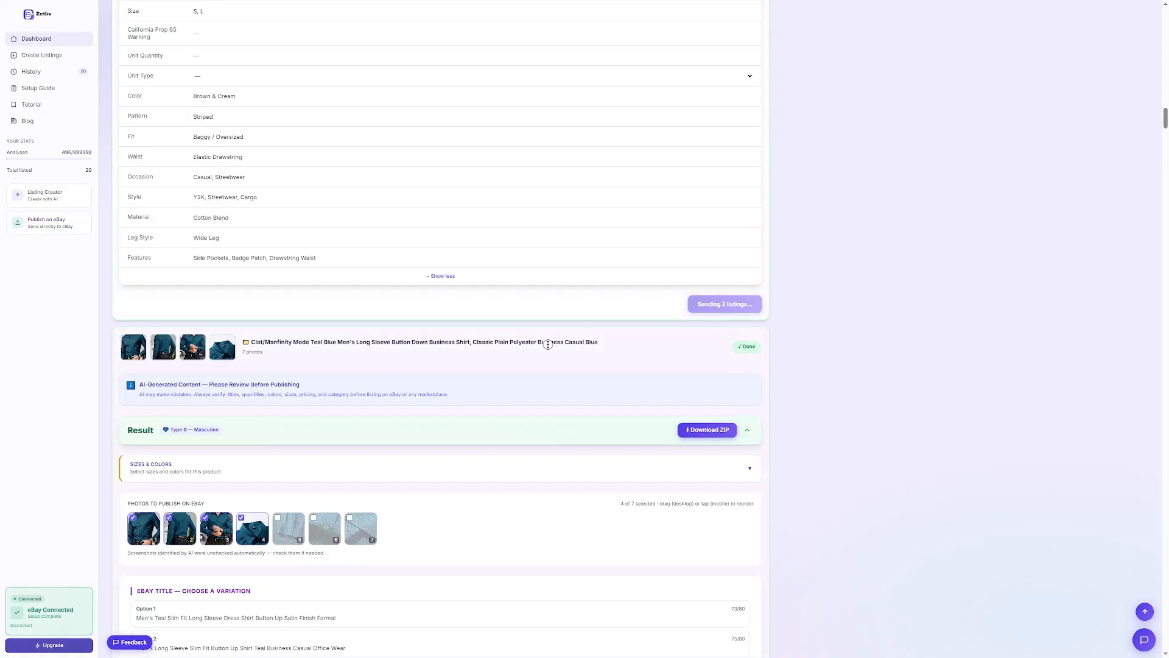
- Look over the size and color options for the teal dress shirt and collapse them again
scroll(548, 346, "down", 4)
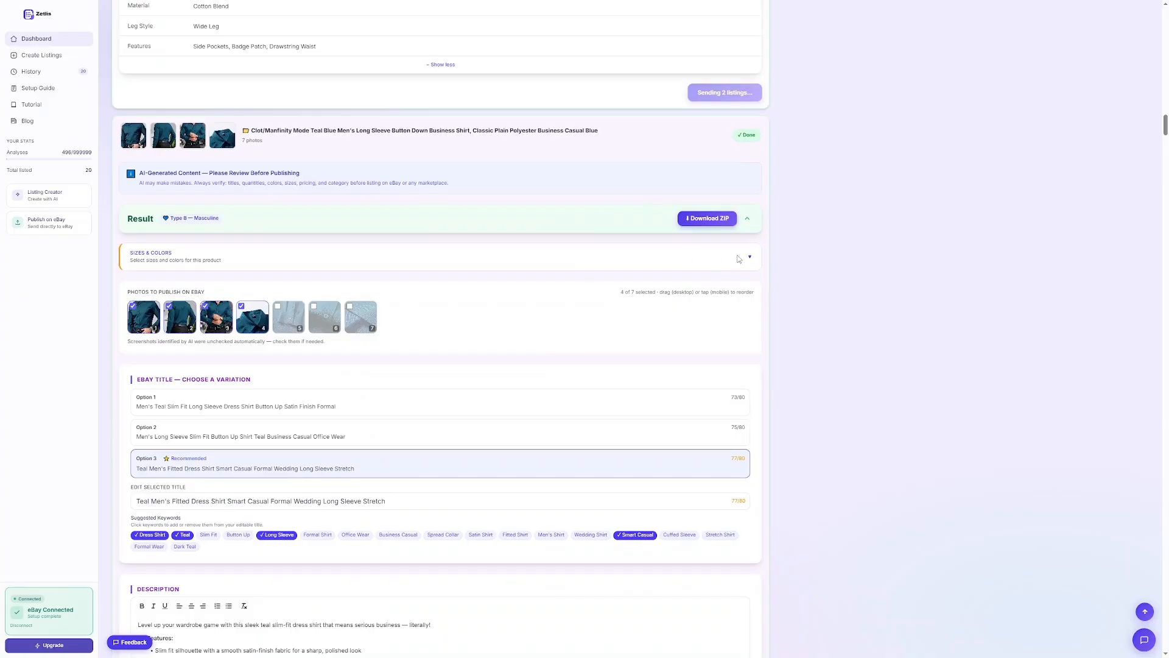
left_click(751, 258)
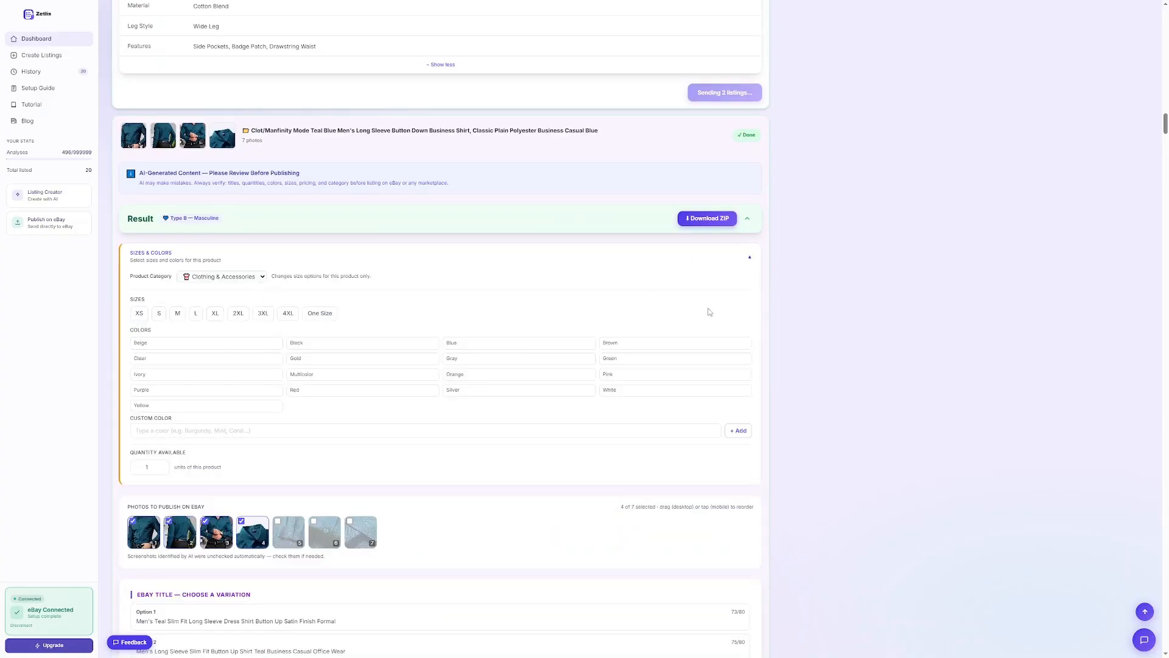
left_click(750, 258)
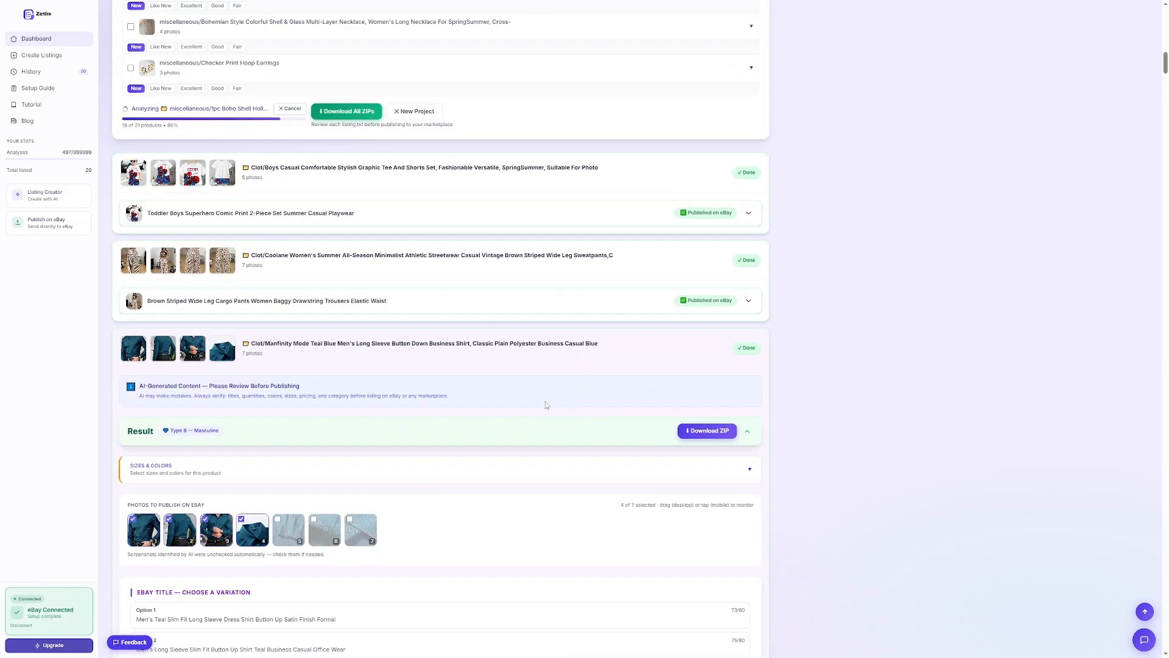
- Set the product category of the men's casual loafers to Footwear — Men in their size and color options
middle_click(590, 408)
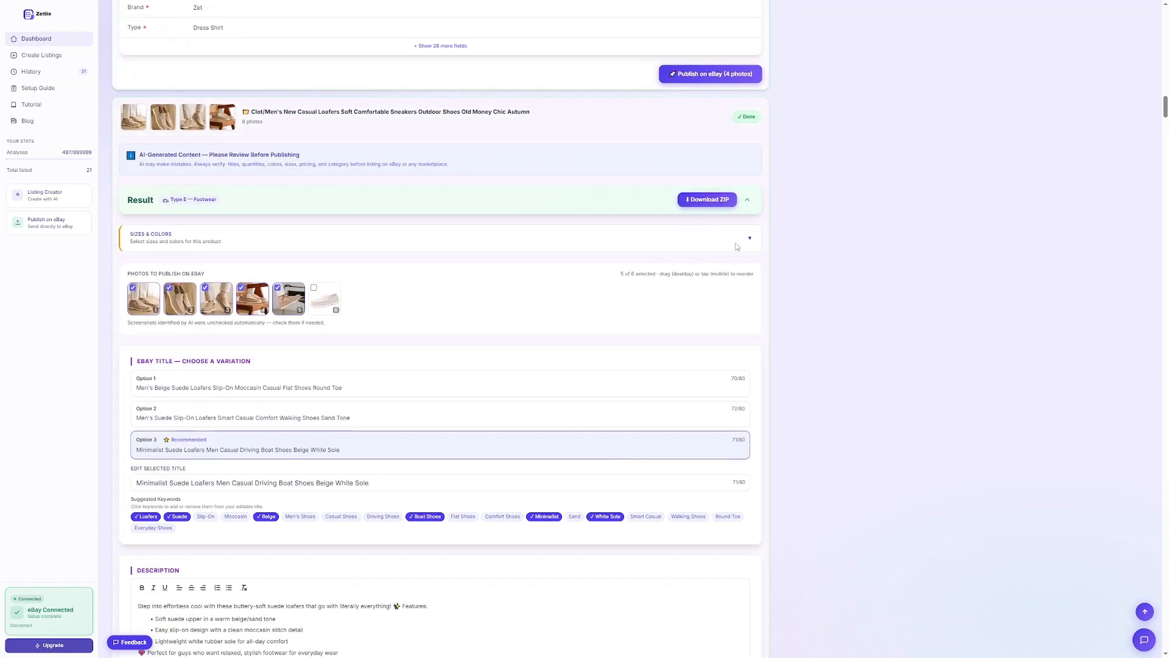
left_click(750, 244)
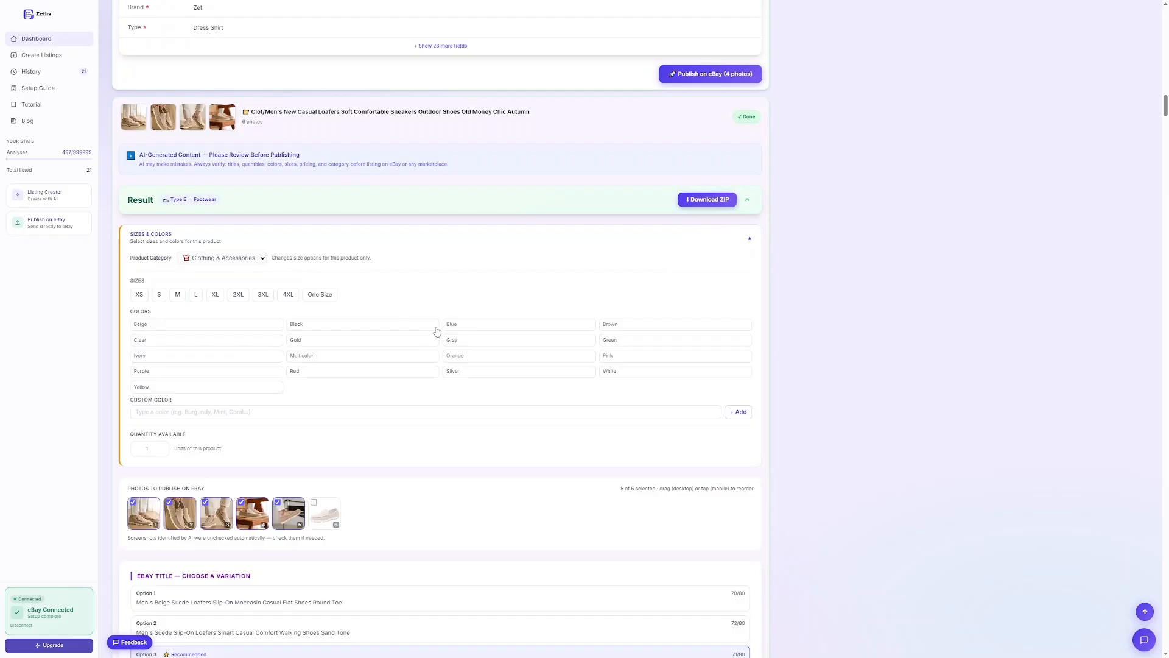
left_click(260, 258)
left_click(246, 306)
left_click(265, 261)
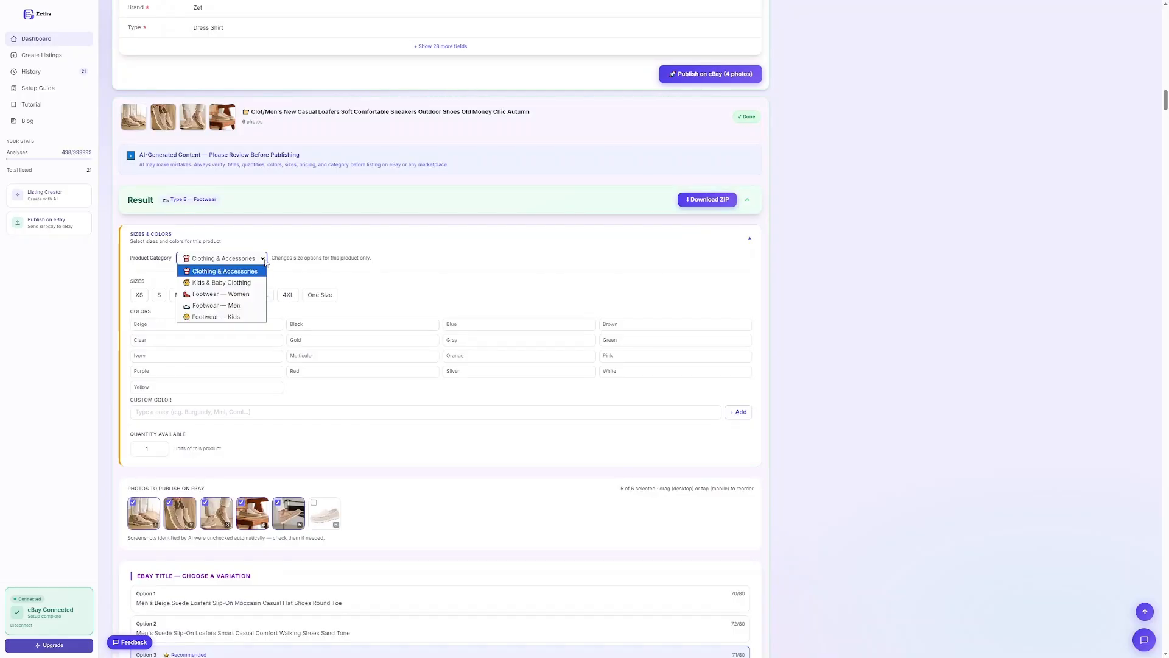
left_click(249, 306)
- Select the loafers' sizes 8, 8.5, 9, 9.5, 10, 10.5, 11 and 11.5
left_click(277, 295)
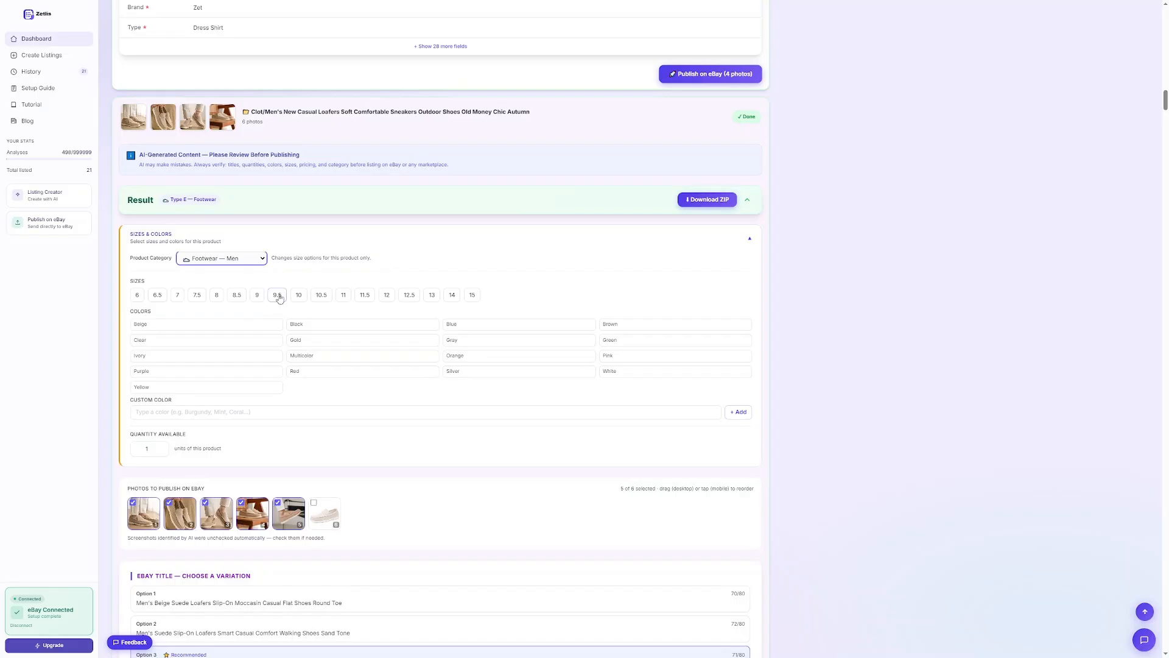
left_click(299, 294)
left_click(321, 294)
left_click(343, 295)
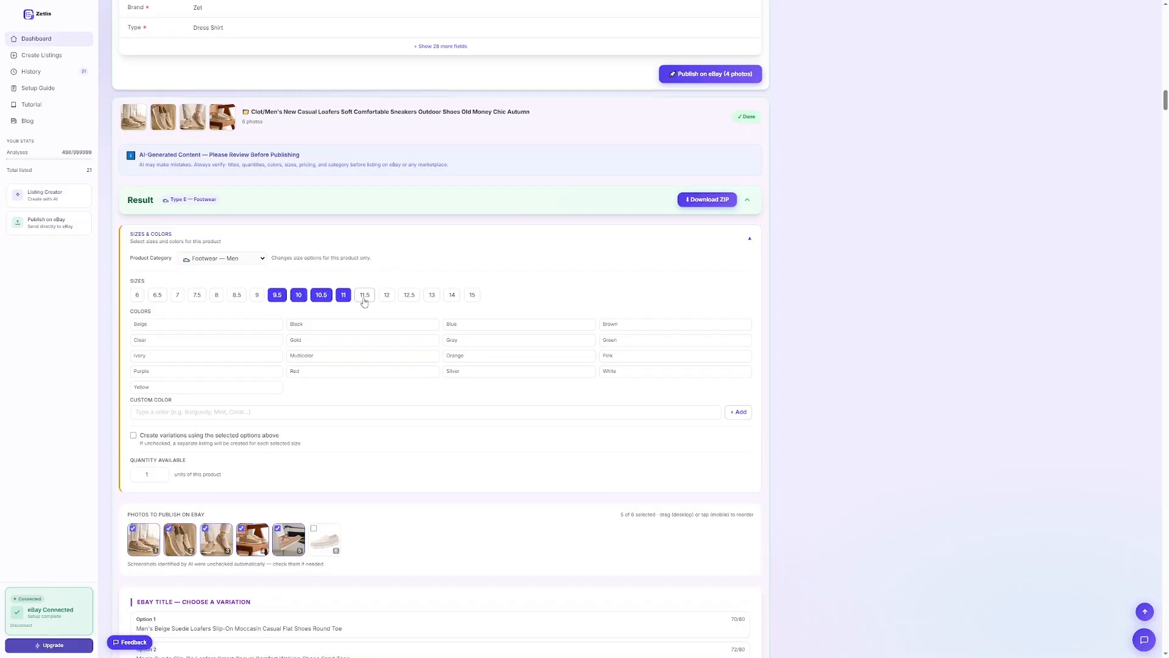
left_click(364, 294)
left_click(257, 295)
left_click(236, 295)
left_click(216, 294)
- Choose the colors Beige and Brown for the loafers and create variations with every size and color combination included
left_click(184, 325)
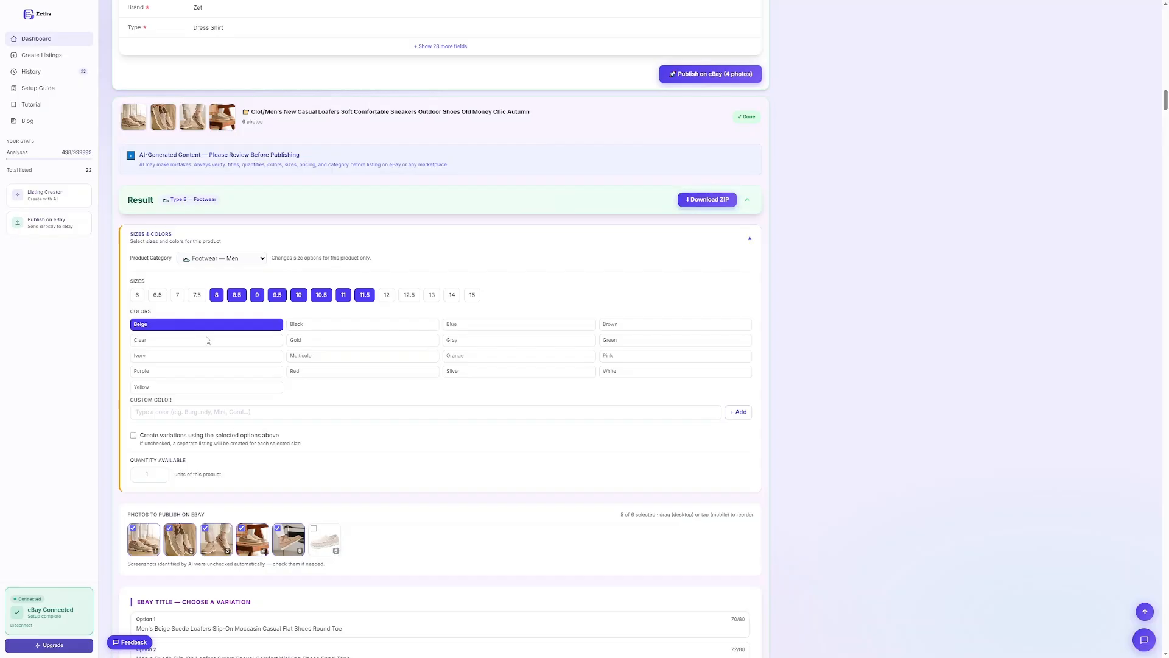
left_click(628, 330)
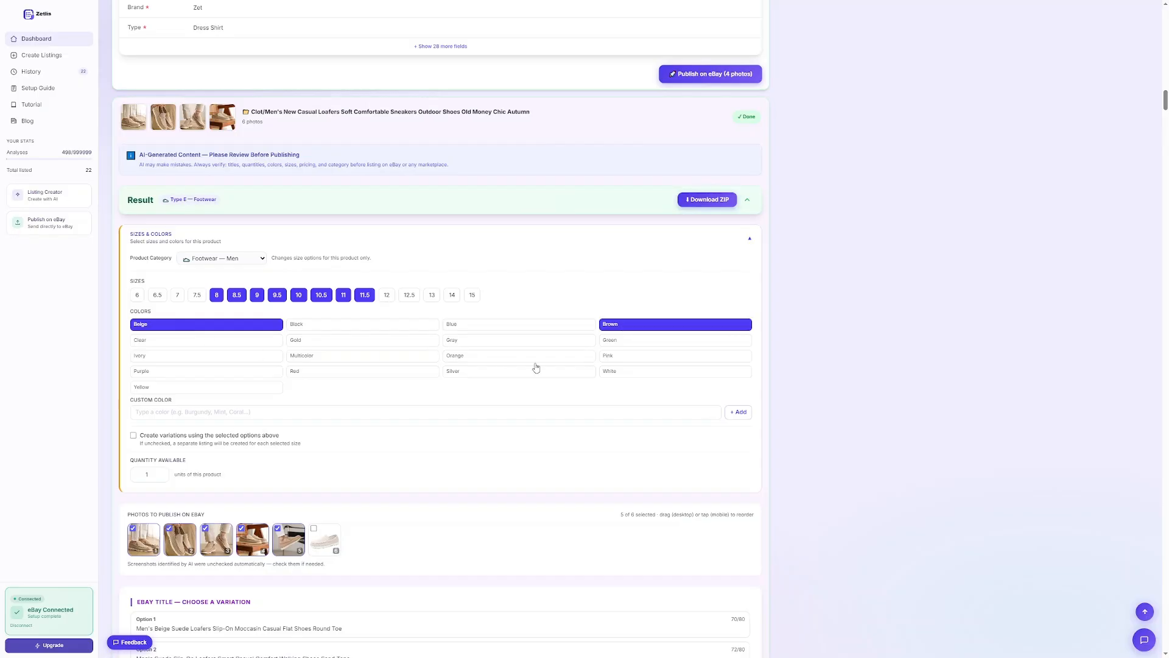
left_click(133, 436)
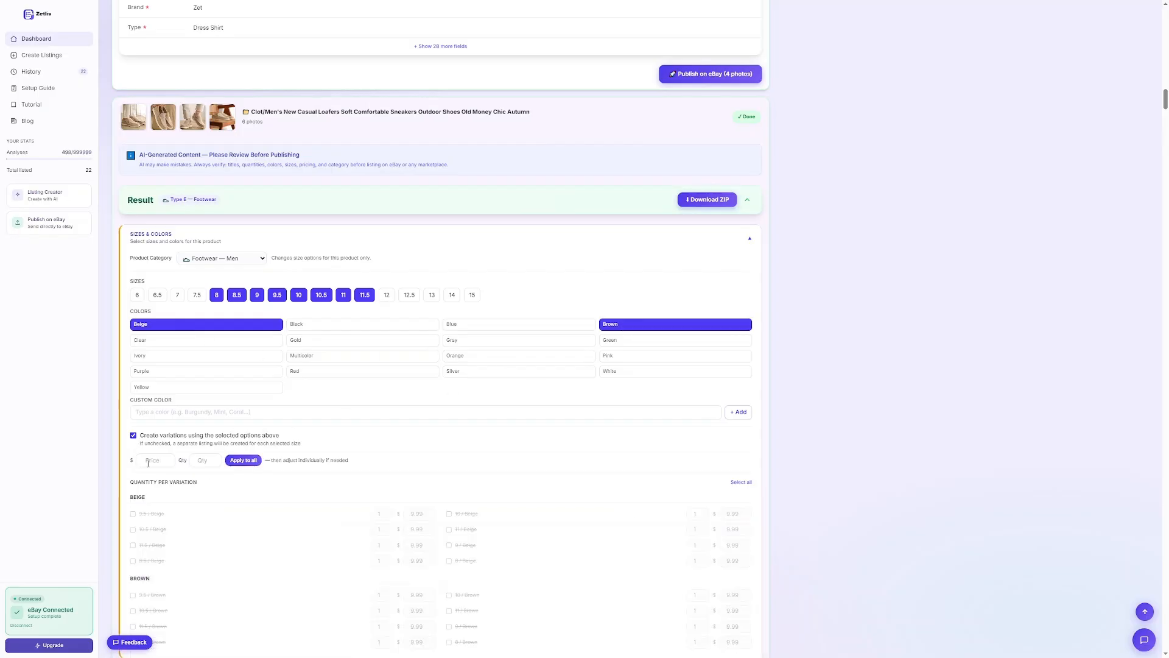
left_click(738, 482)
- Apply a price of 81.99 USD and a quantity of 15 to all loafer variations
scroll(548, 447, "down", 3)
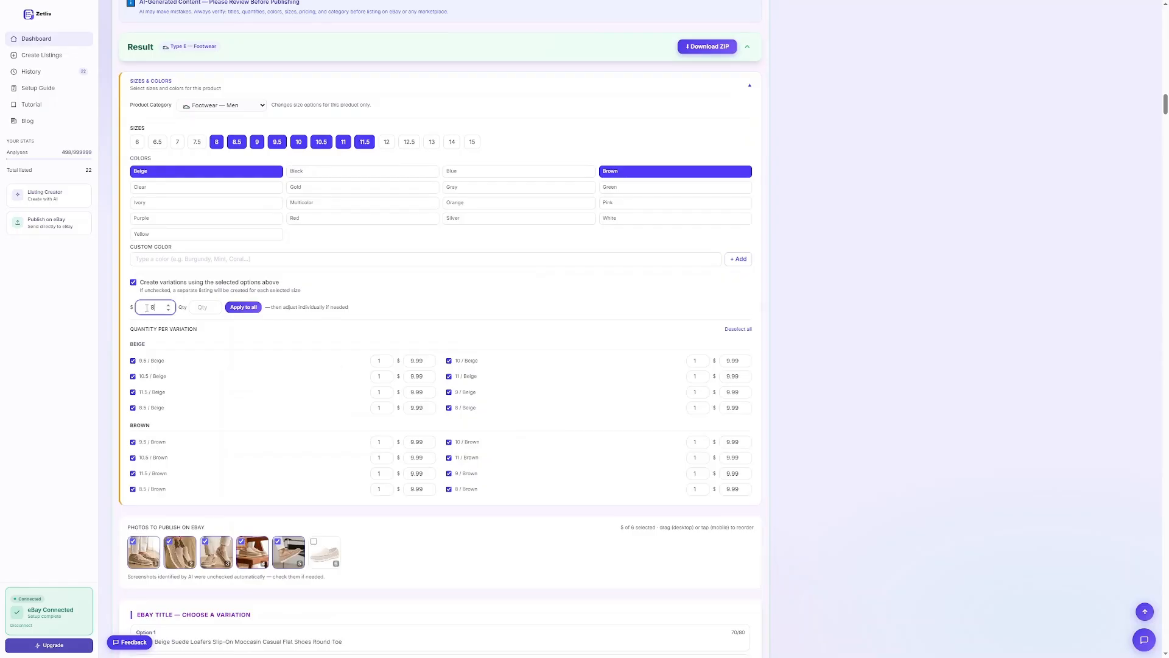
left_click(185, 320)
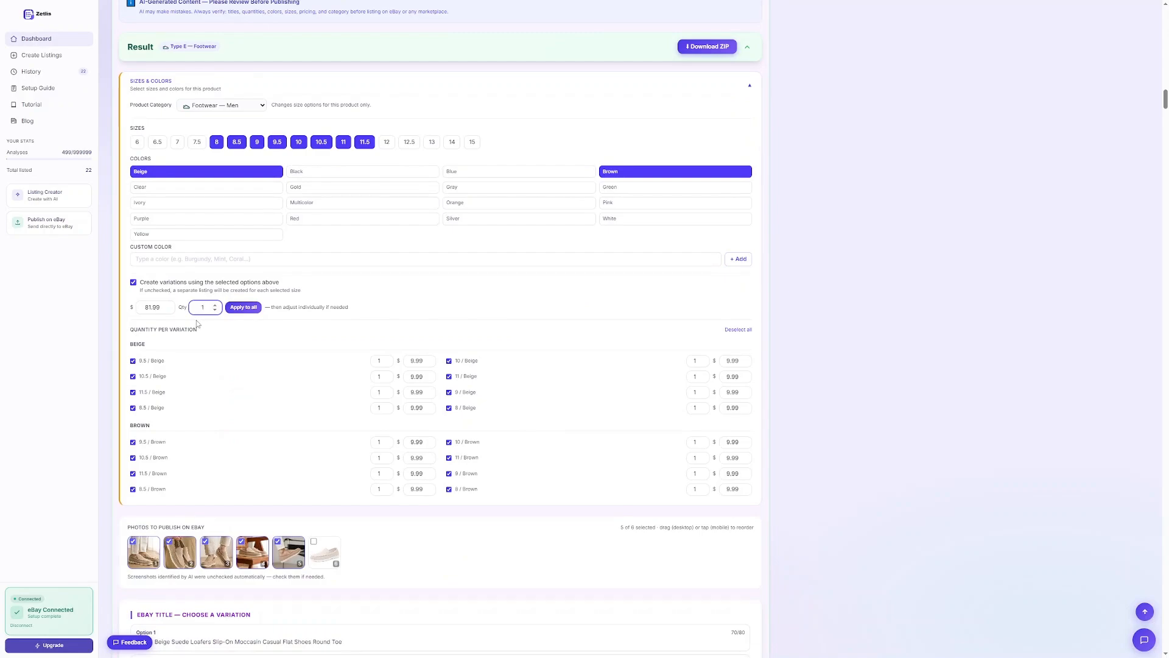
left_click(244, 309)
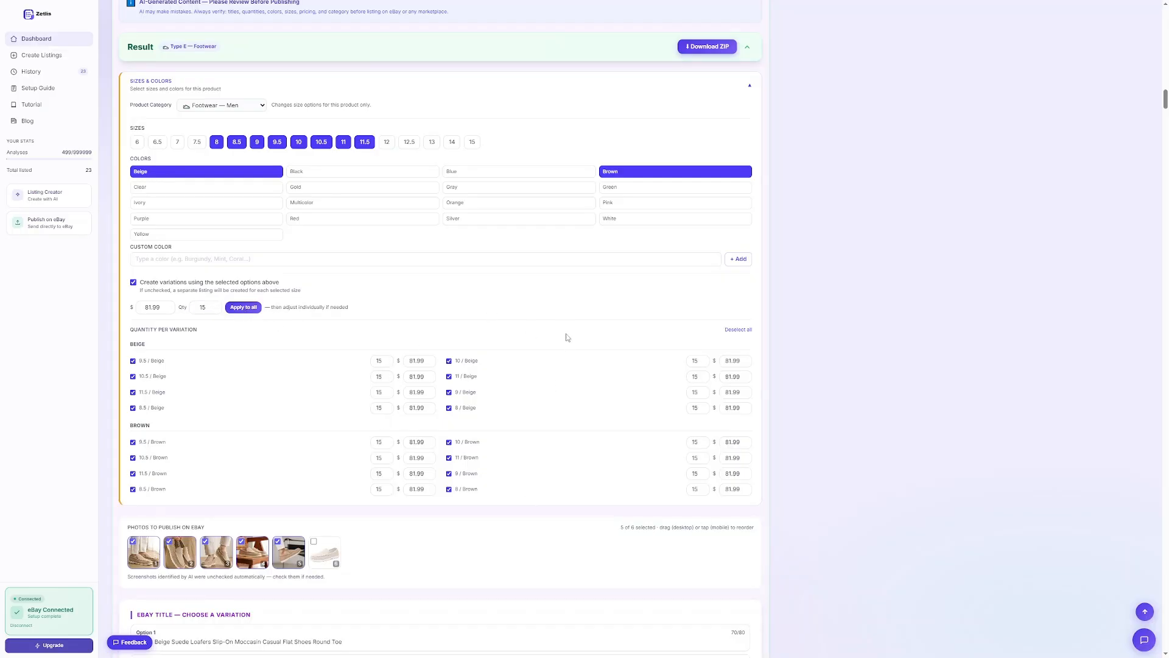
- Include the loafers' sixth photo for publishing
scroll(566, 337, "down", 6)
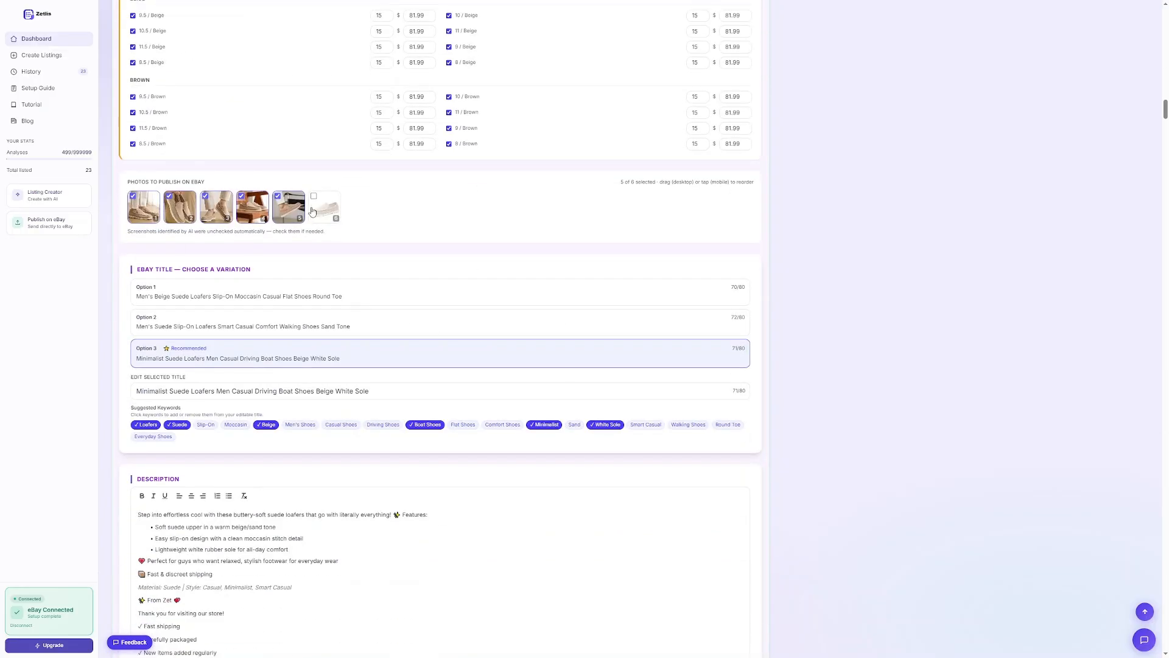
left_click(314, 209)
left_click(825, 254)
left_click(314, 196)
- Move the loafers' third photo to first place and swap their fourth and fifth photos
scroll(190, 234, "up", 1)
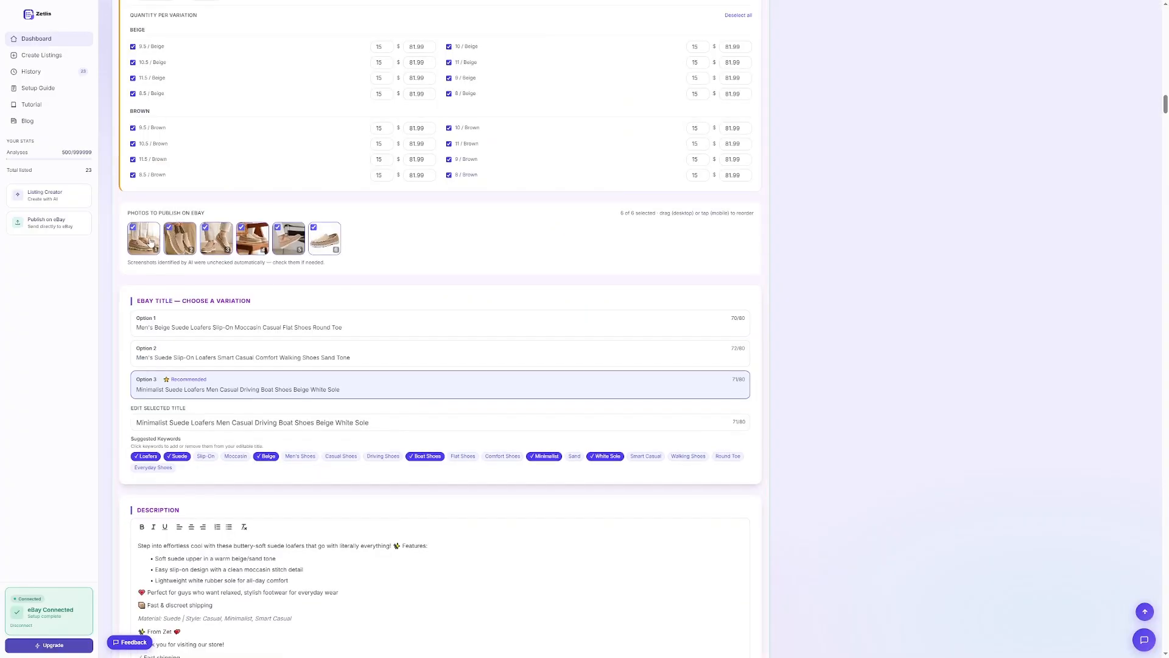
mouse_move(213, 246)
left_mouse_down()
mouse_move(146, 246)
mouse_move(210, 246)
mouse_move(191, 242)
left_mouse_up()
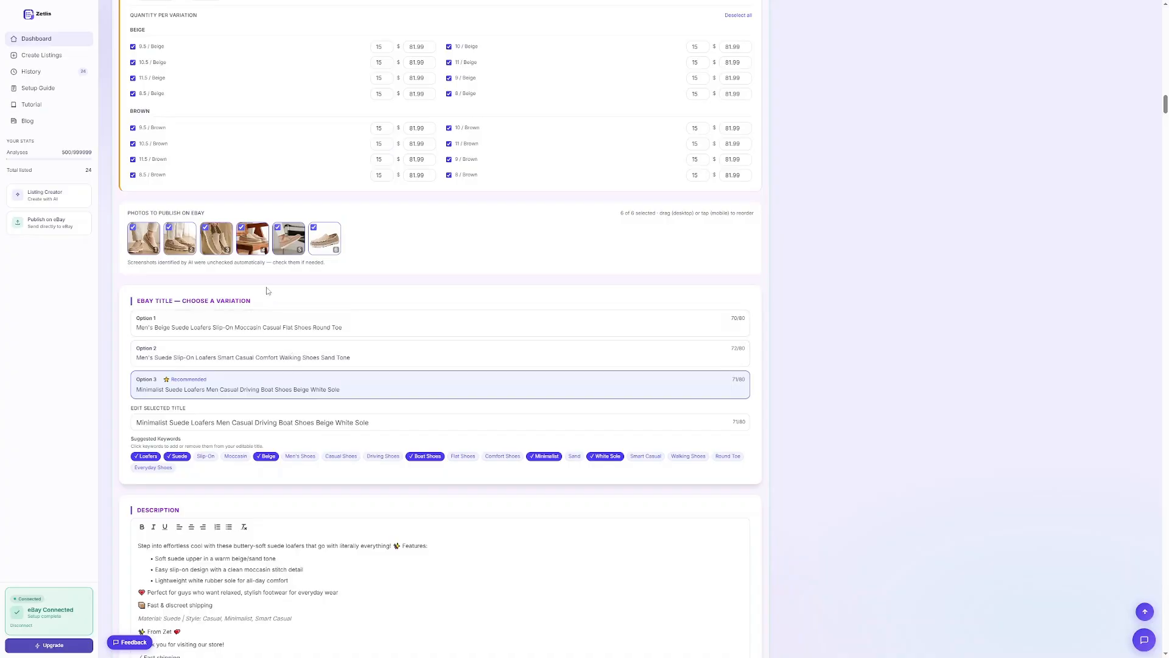
left_click_drag(260, 252, 285, 245)
- Compare the three title variations for the loafers, keeping the recommended Option 3
scroll(532, 334, "down", 2)
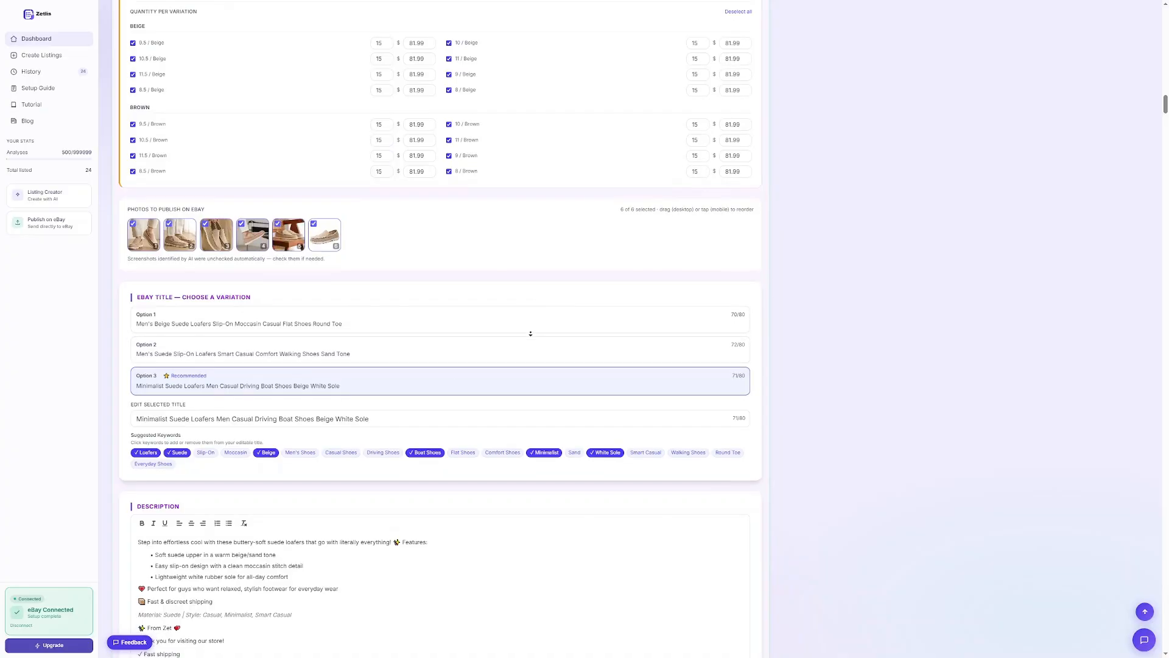
left_click(459, 202)
left_click(457, 228)
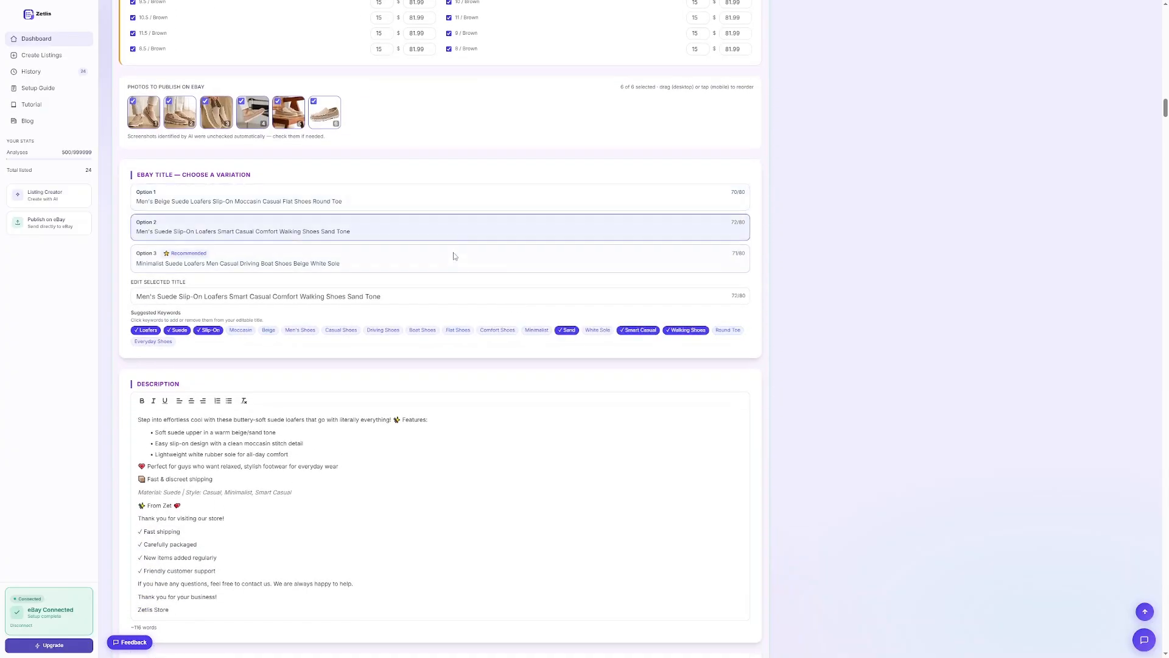
left_click(452, 270)
- Exclude the loafers' sixth photo from publishing
scroll(504, 394, "down", 5)
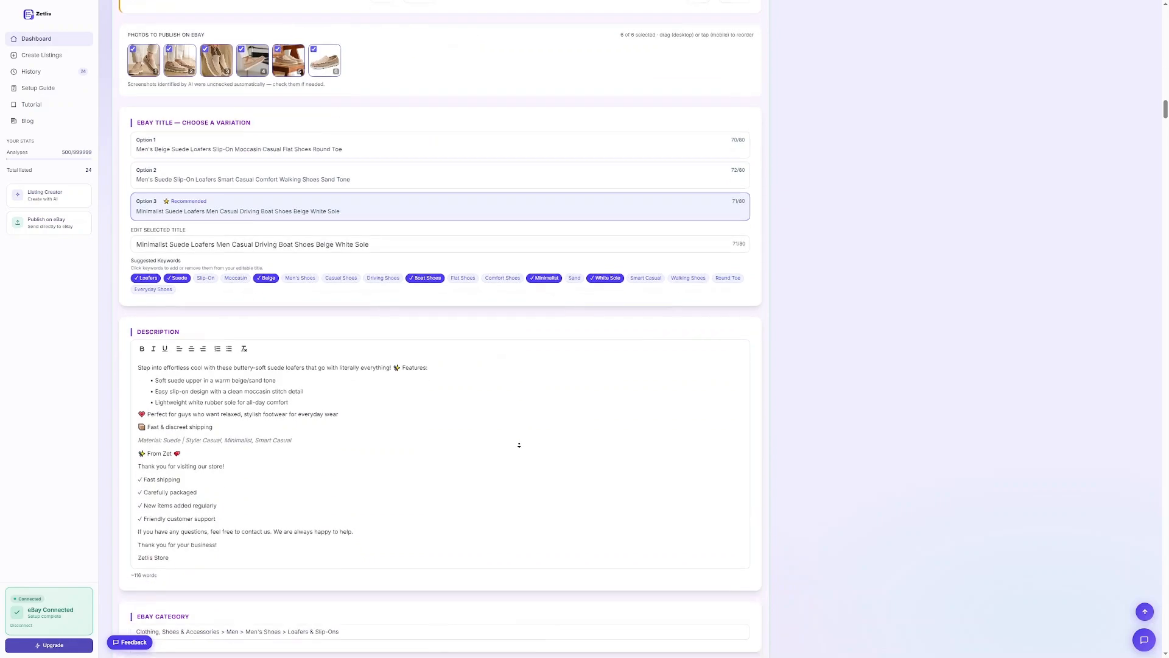
scroll(457, 311, "down", 4)
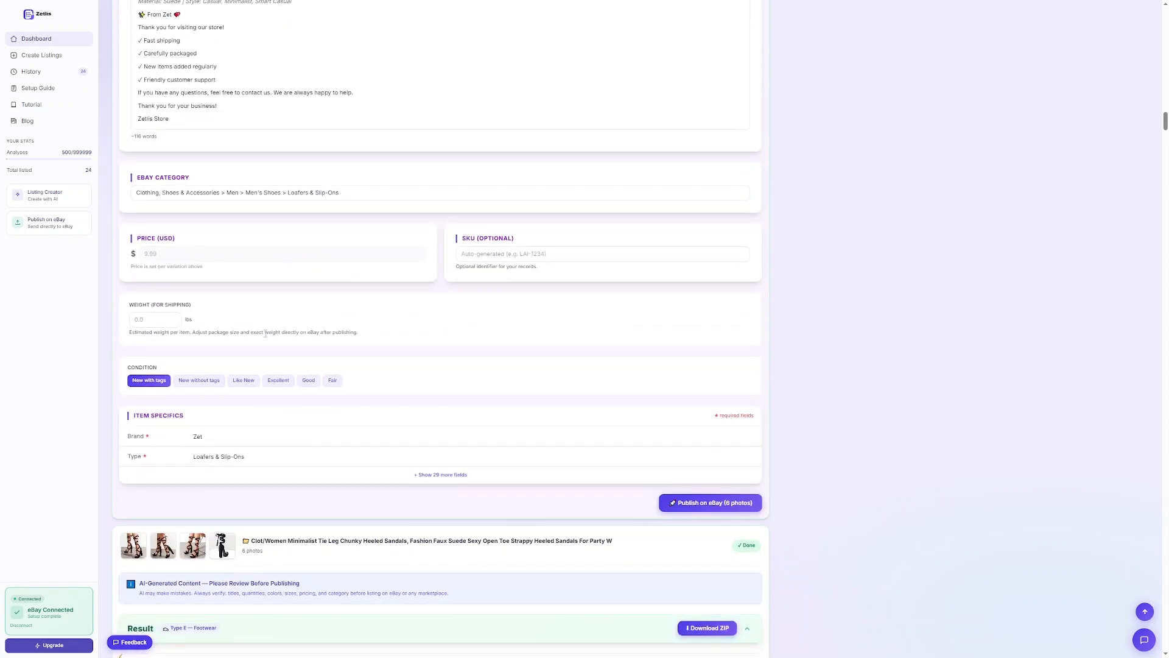
scroll(554, 380, "down", 3)
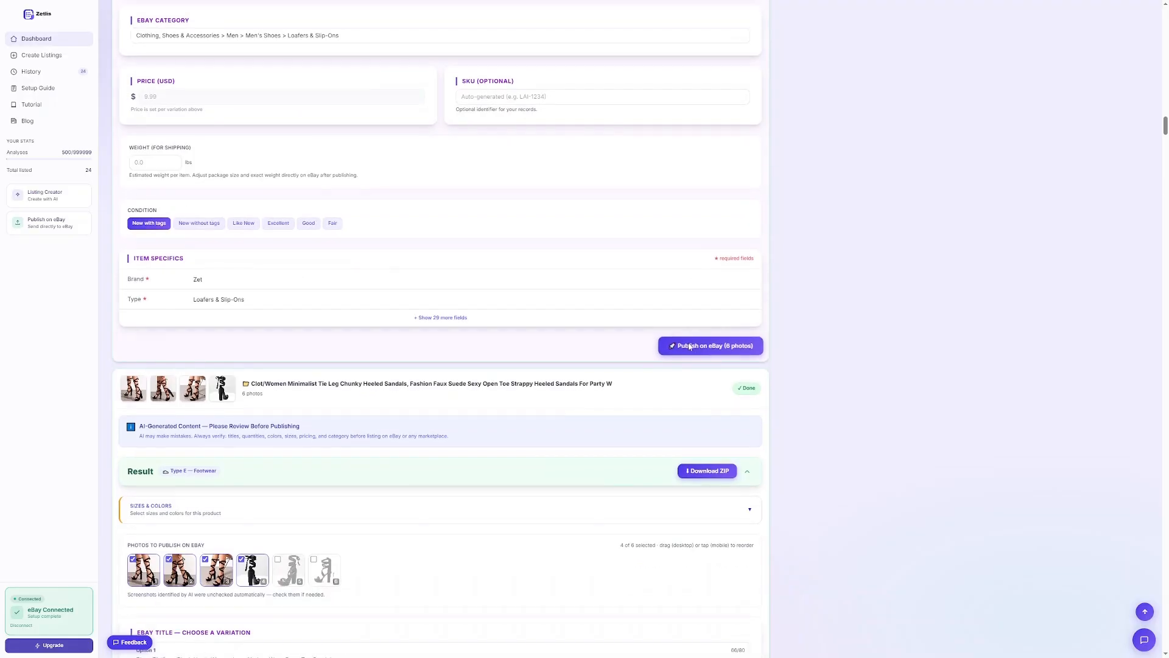
scroll(498, 336, "down", 1)
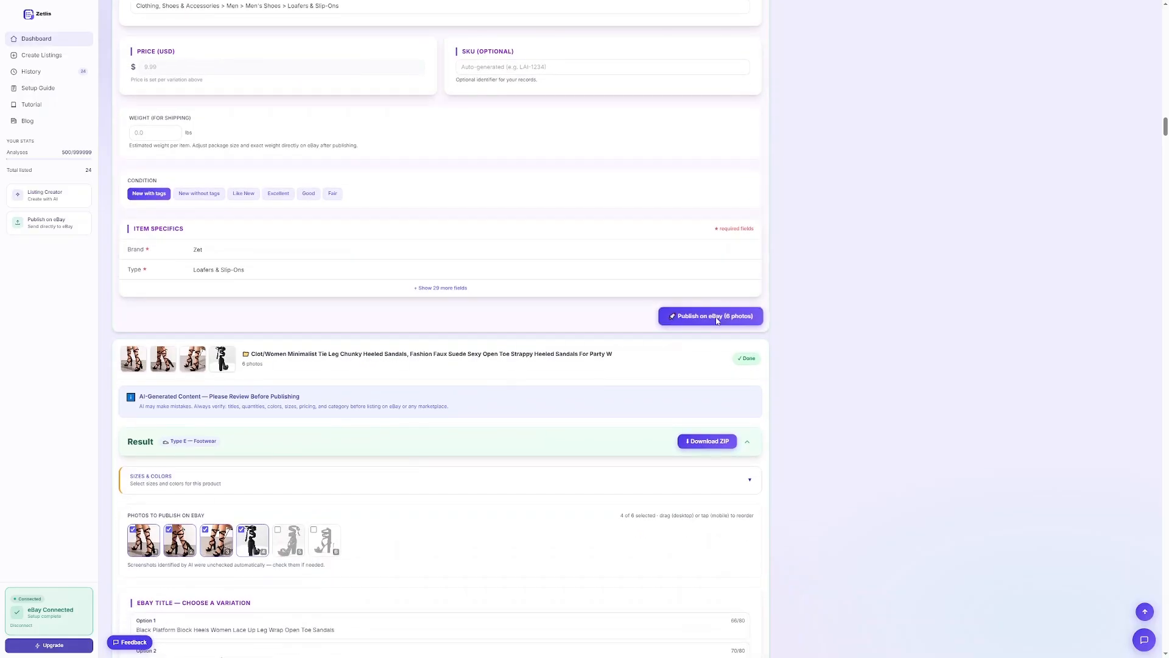
scroll(339, 280, "up", 13)
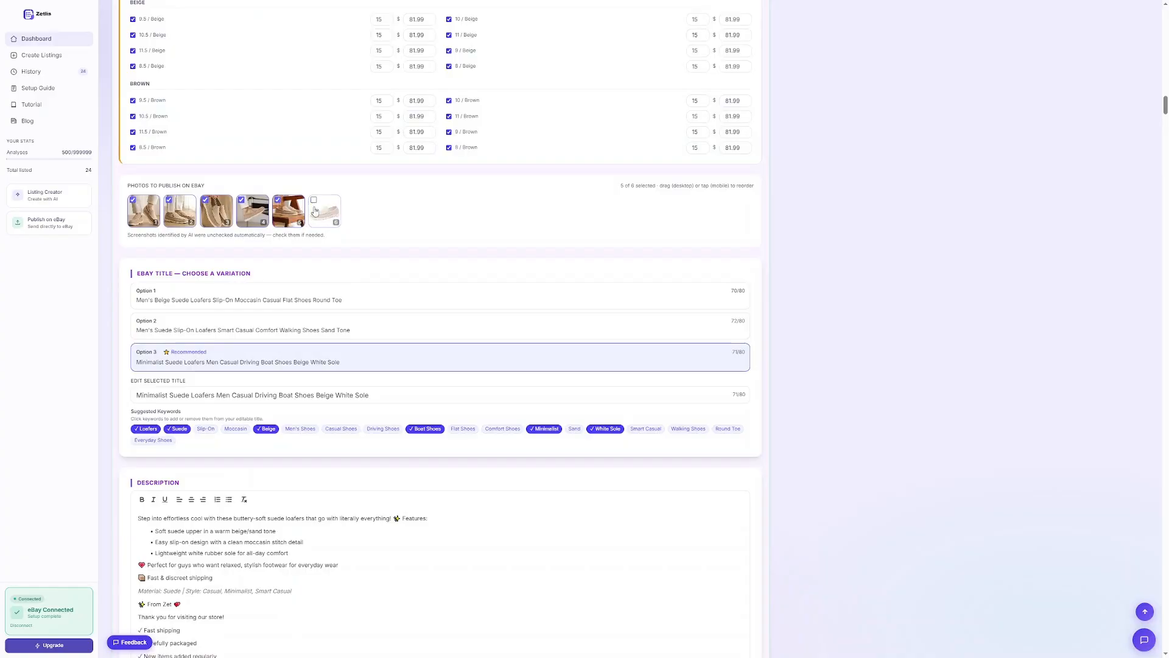
scroll(487, 315, "down", 13)
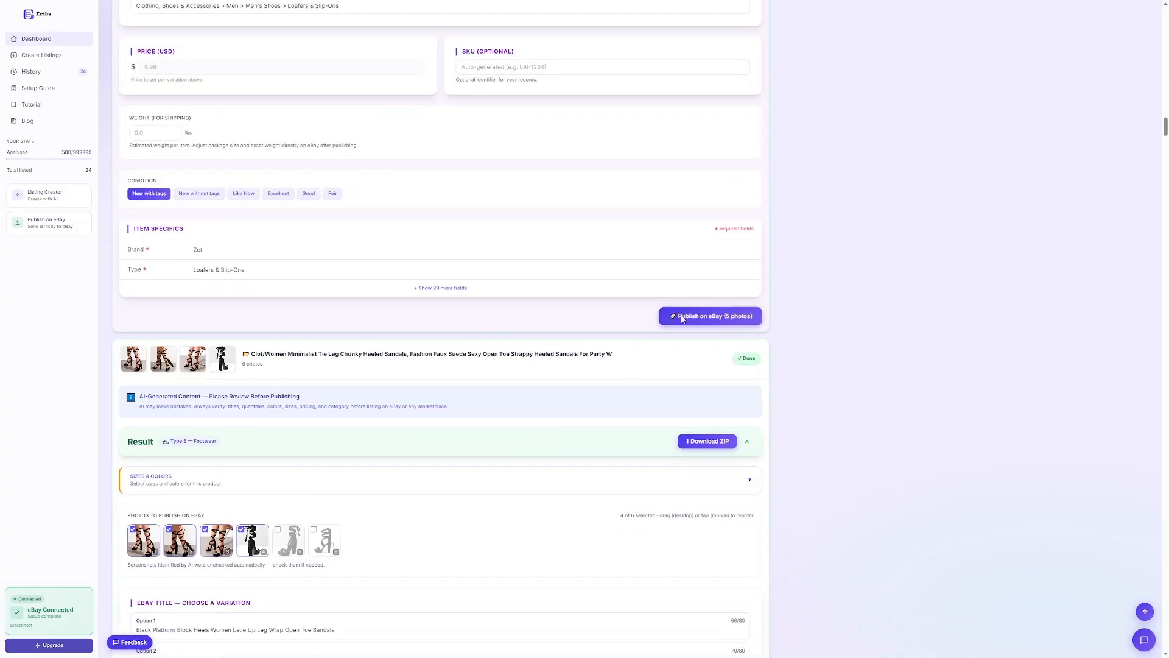
- Expand all item specifics of the loafers and review them
scroll(344, 334, "down", 1)
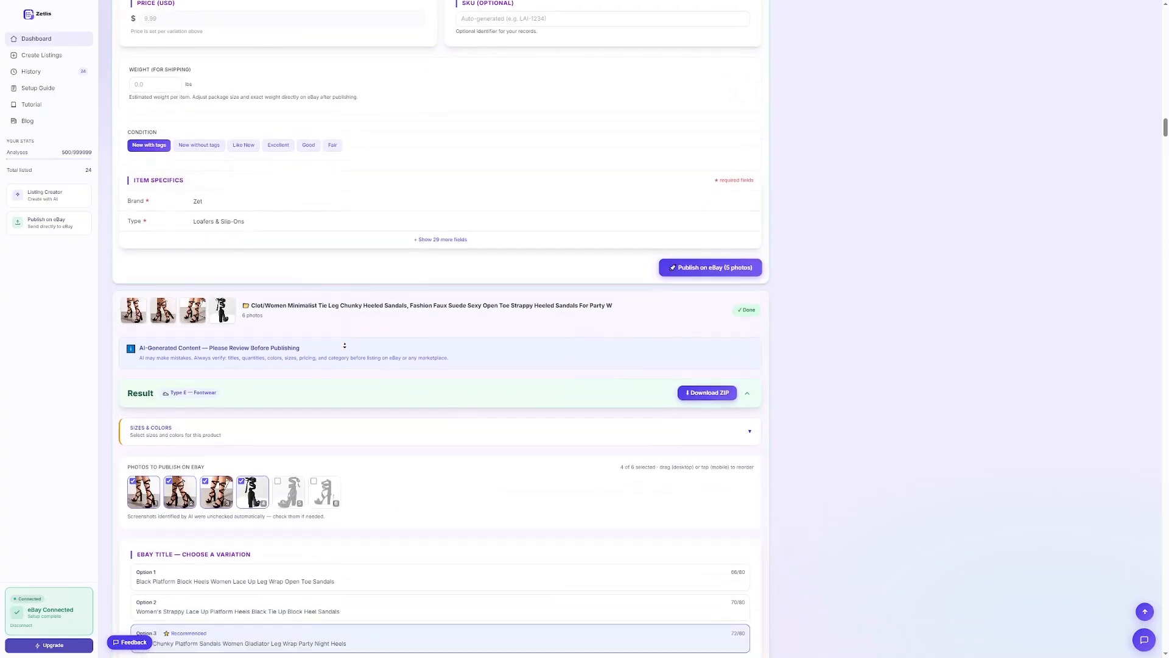
scroll(345, 345, "down", 1)
left_click(439, 175)
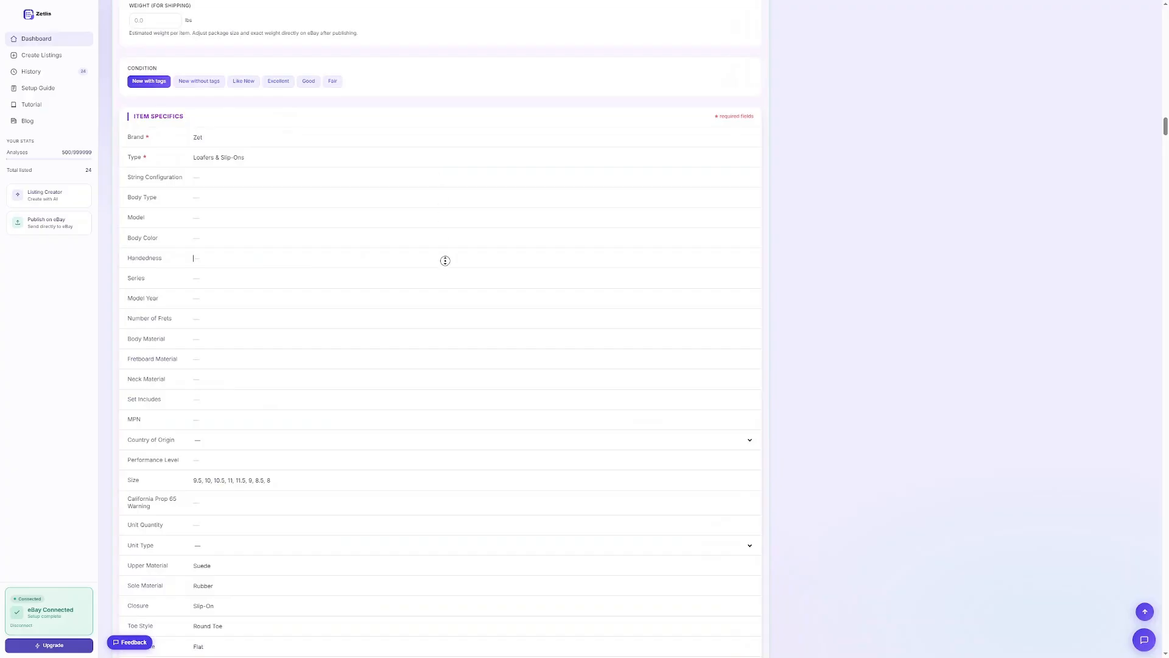
scroll(445, 261, "down", 5)
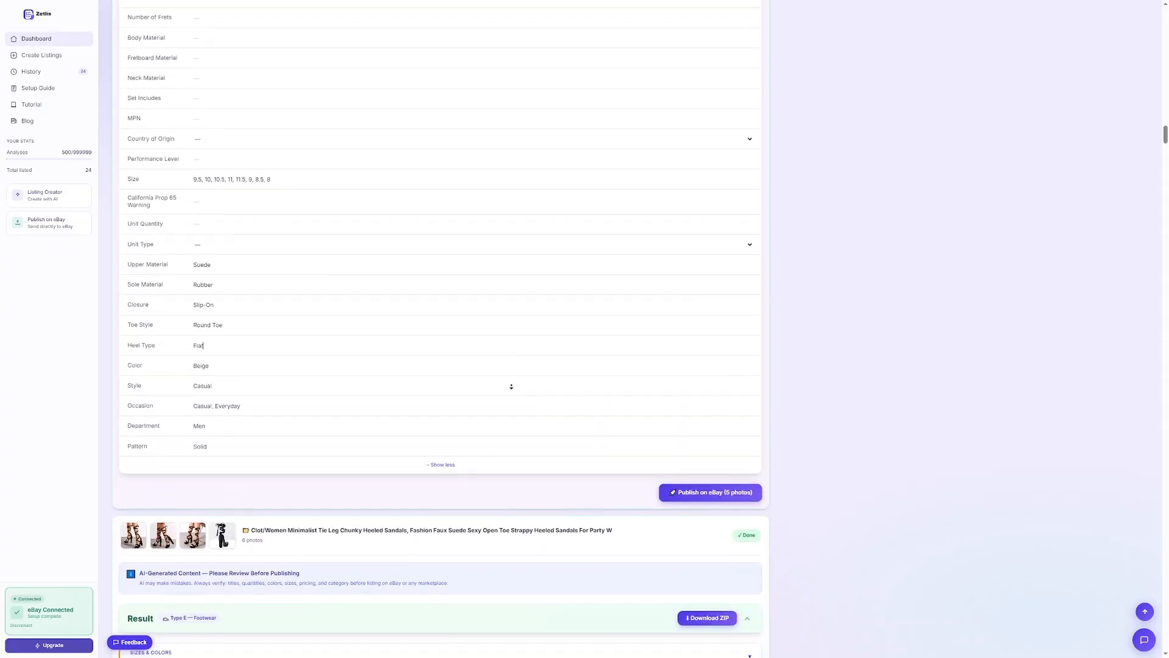
- Set the heeled sandals' product category to Footwear — Women and collapse their size and color options
scroll(511, 386, "down", 8)
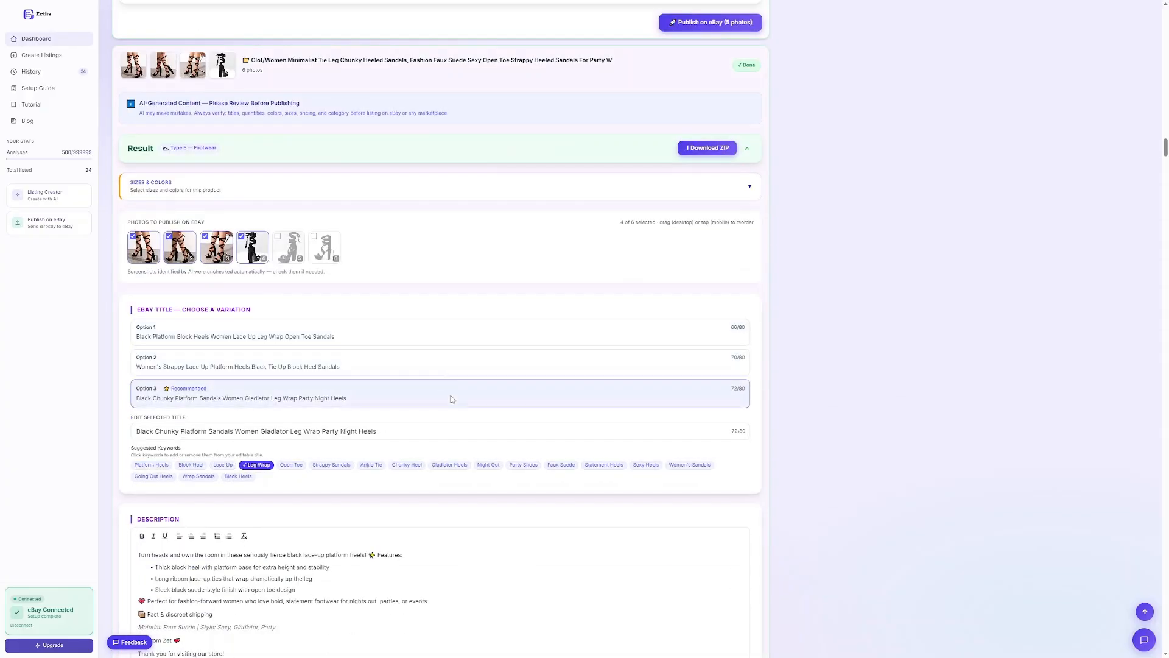
left_click(750, 190)
left_click(221, 206)
left_click(241, 240)
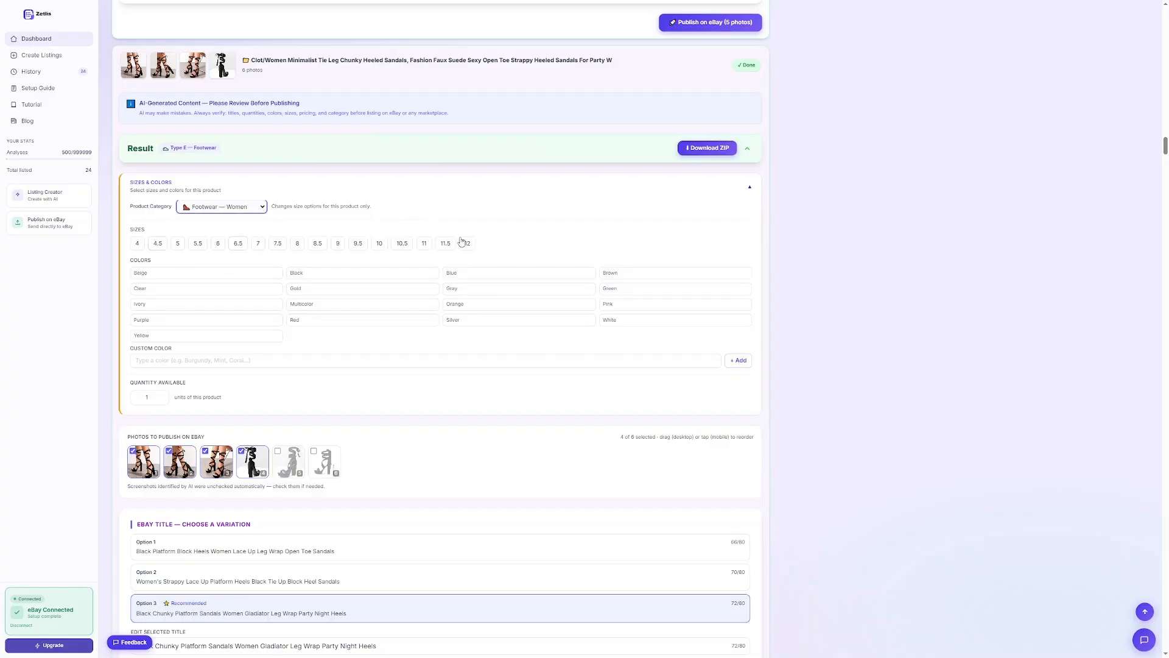
left_click(752, 189)
- Open the size and color options of the Assassin's Creed game listing
scroll(412, 337, "down", 6)
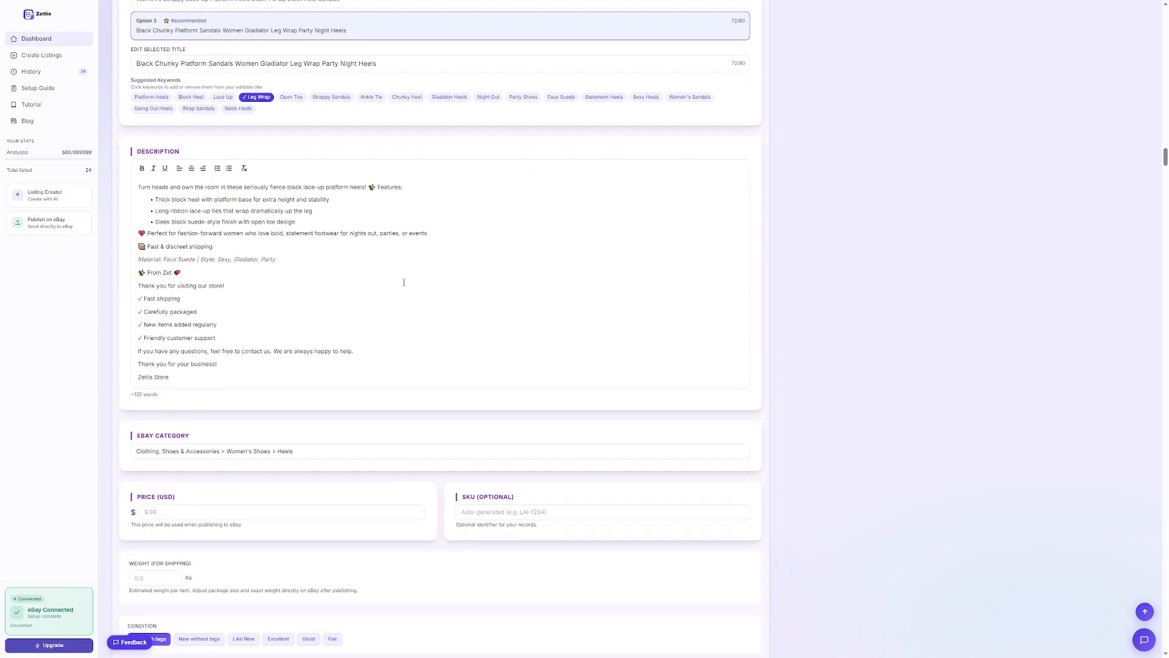
scroll(470, 287, "down", 14)
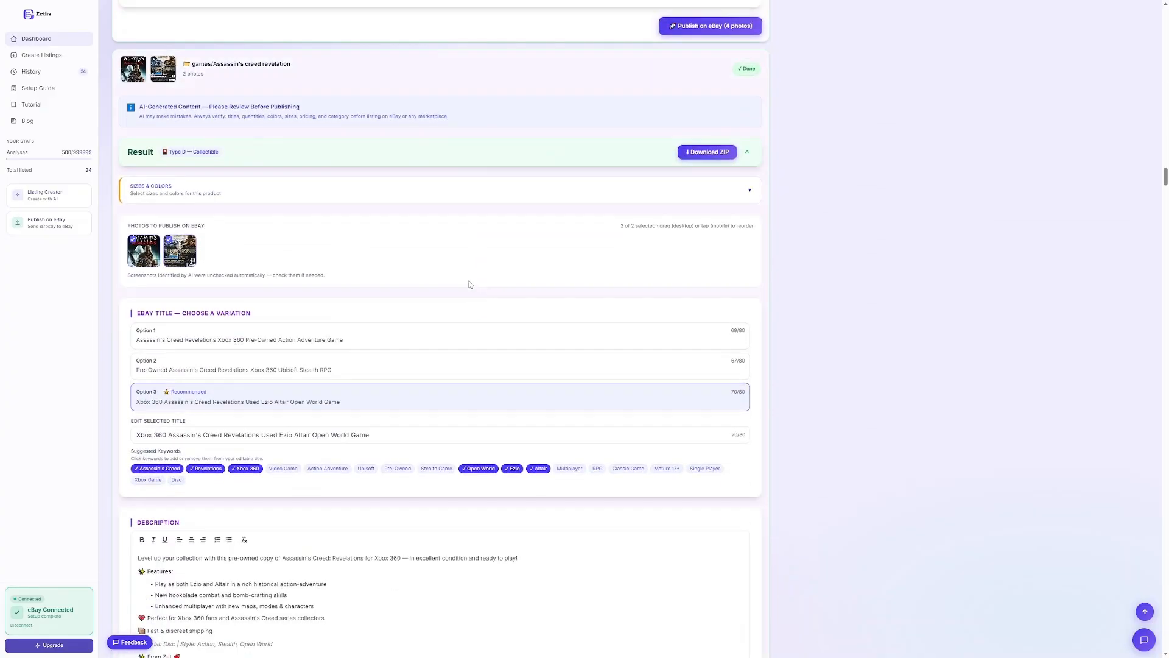
left_click(750, 191)
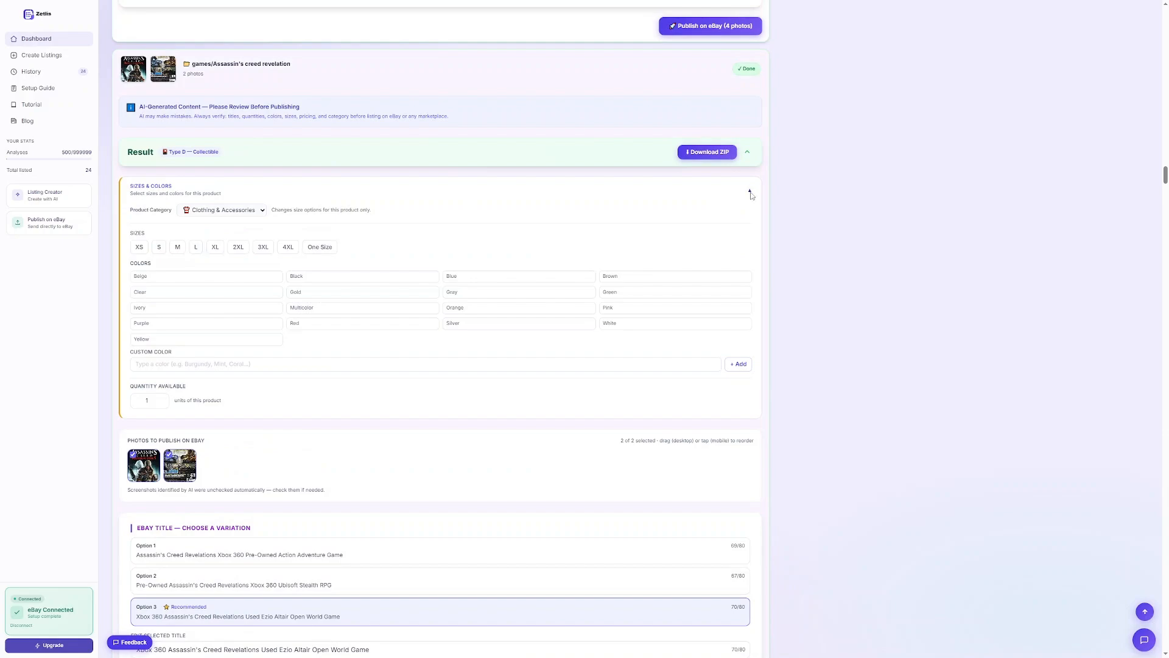
- Collapse the Assassin's Creed game's size and color options and compare its three suggested titles, keeping recommended option 3
left_click(751, 191)
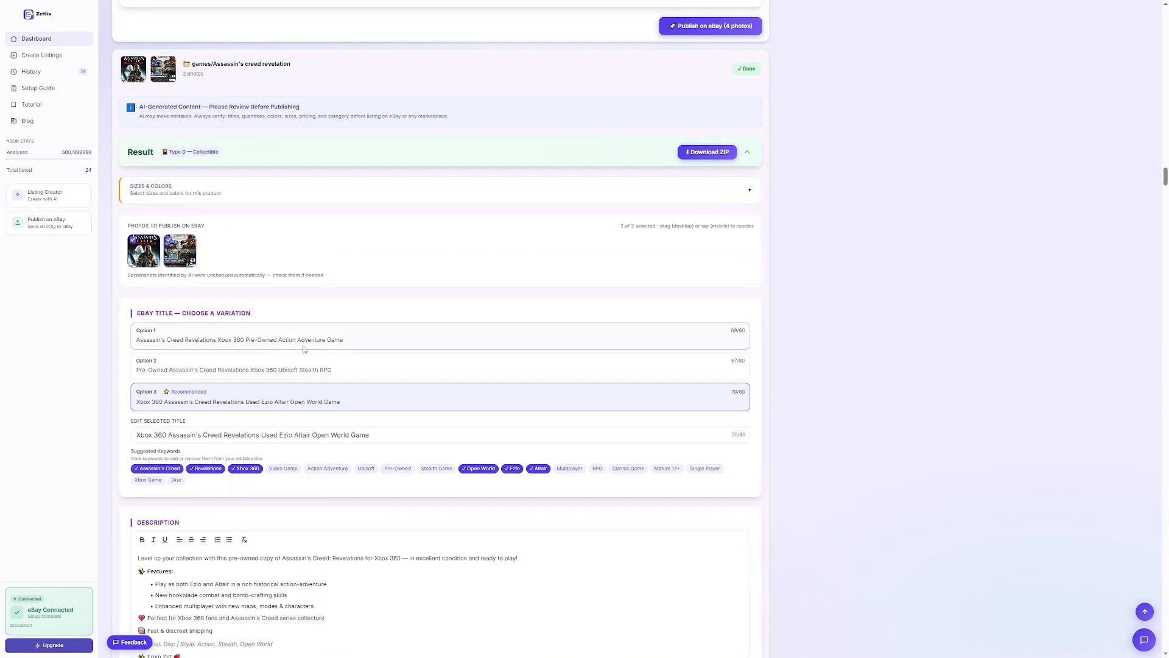
left_click(378, 345)
left_click(381, 366)
left_click(379, 399)
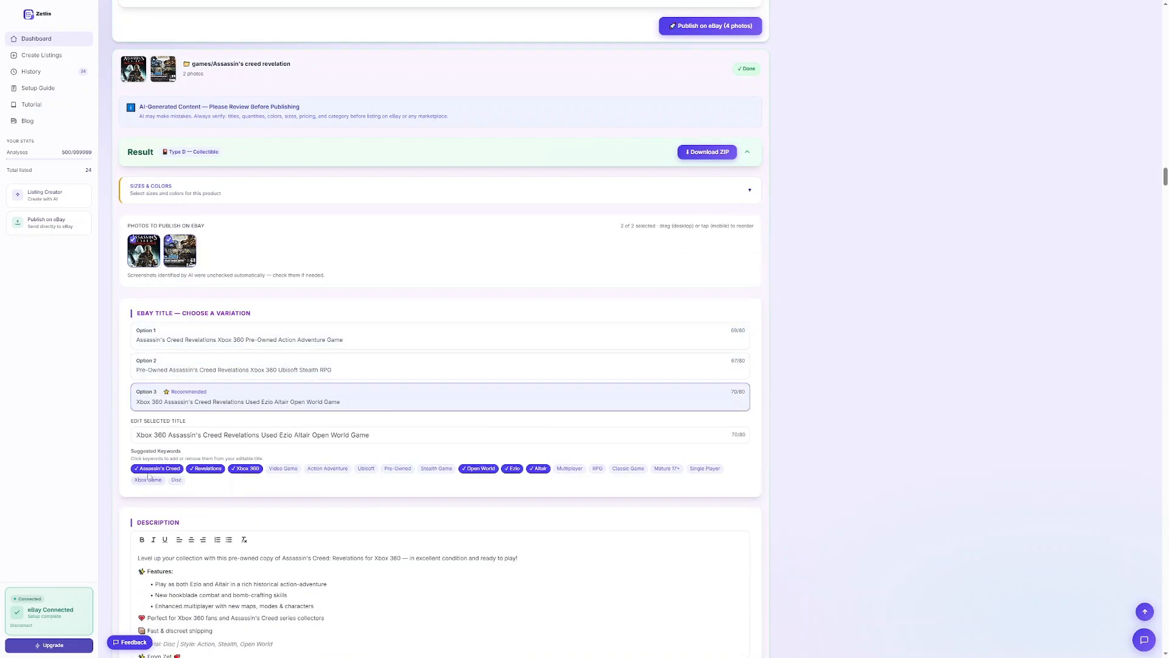
- Enlarge the Assassin's Creed game's first photo, close it, and review the listing's description, category and condition
left_click(146, 255)
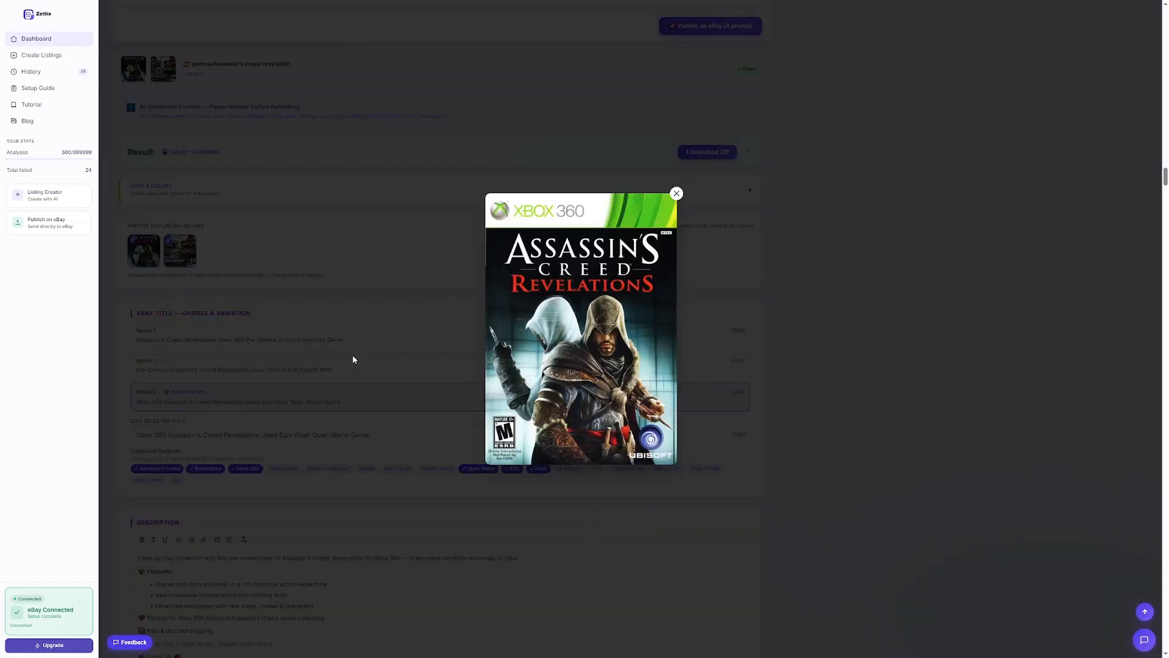
left_click(359, 364)
scroll(423, 329, "down", 5)
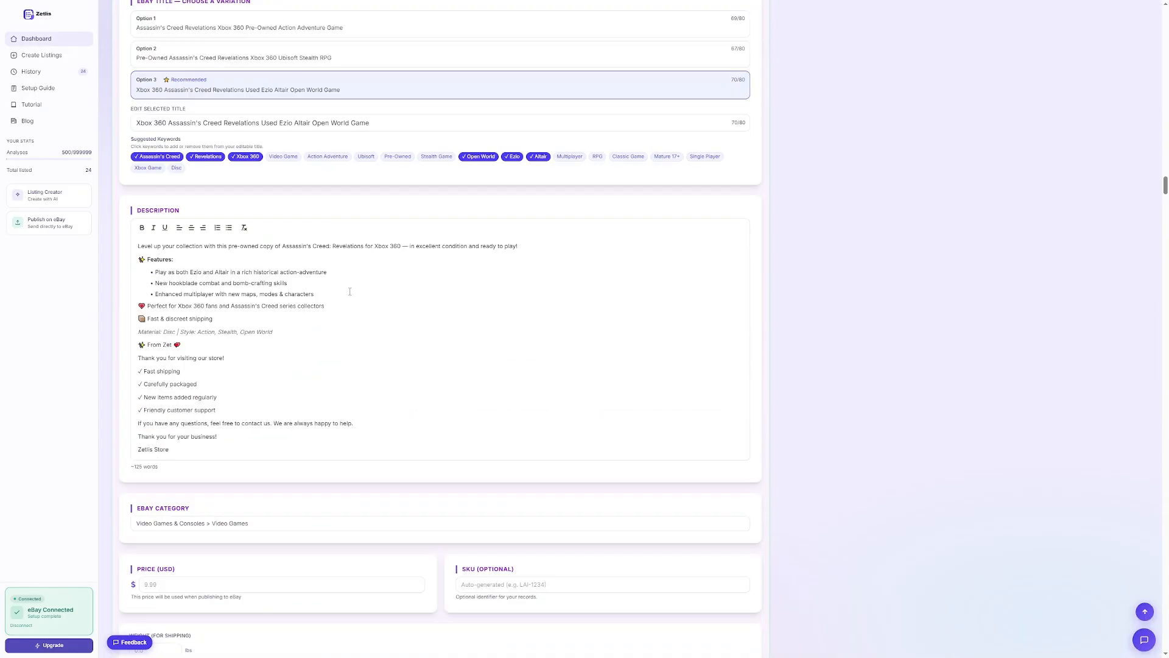
scroll(349, 292, "down", 5)
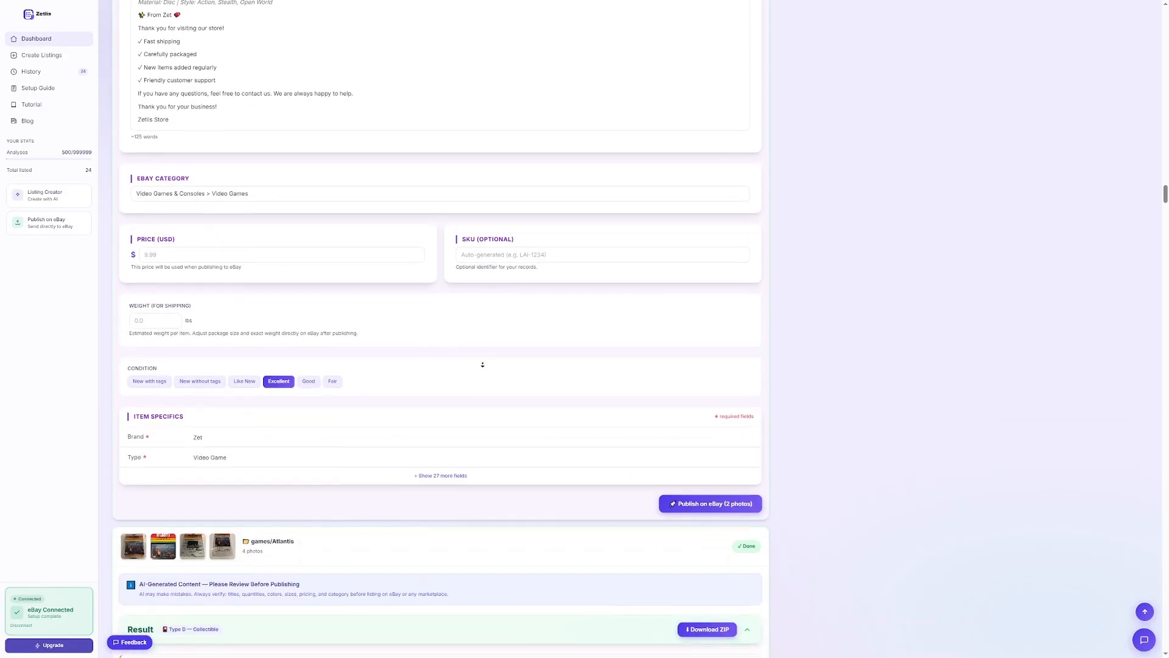
- Expand all item specifics of the Assassin's Creed game and review them
scroll(482, 364, "down", 3)
left_click(459, 296)
scroll(463, 329, "down", 7)
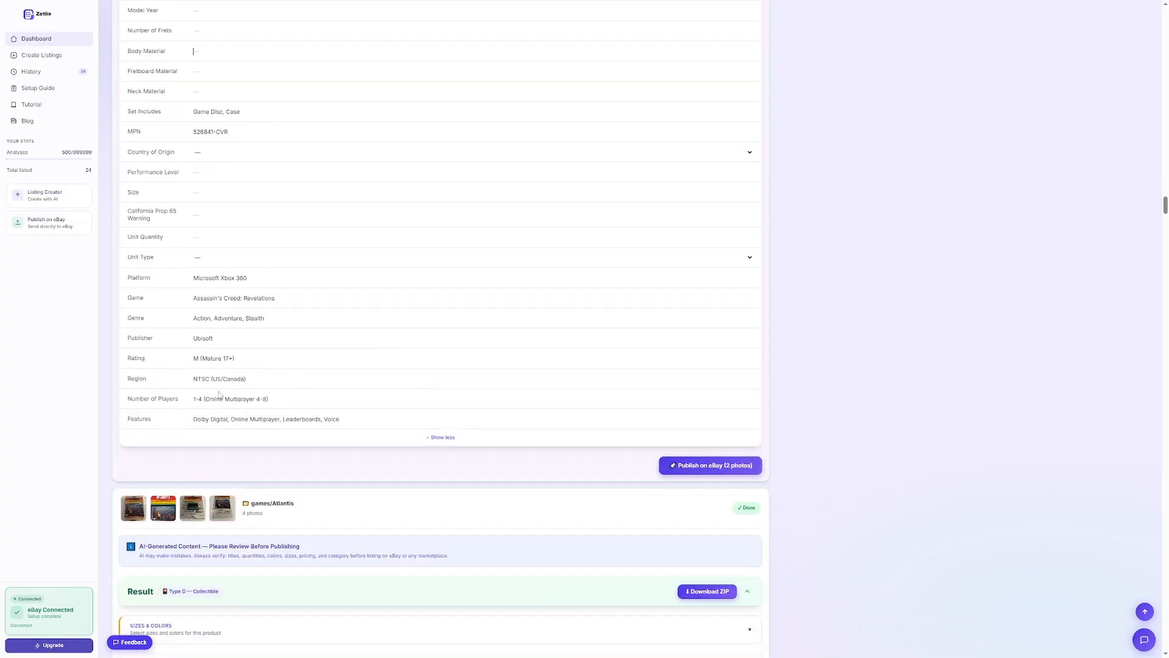
scroll(444, 352, "down", 7)
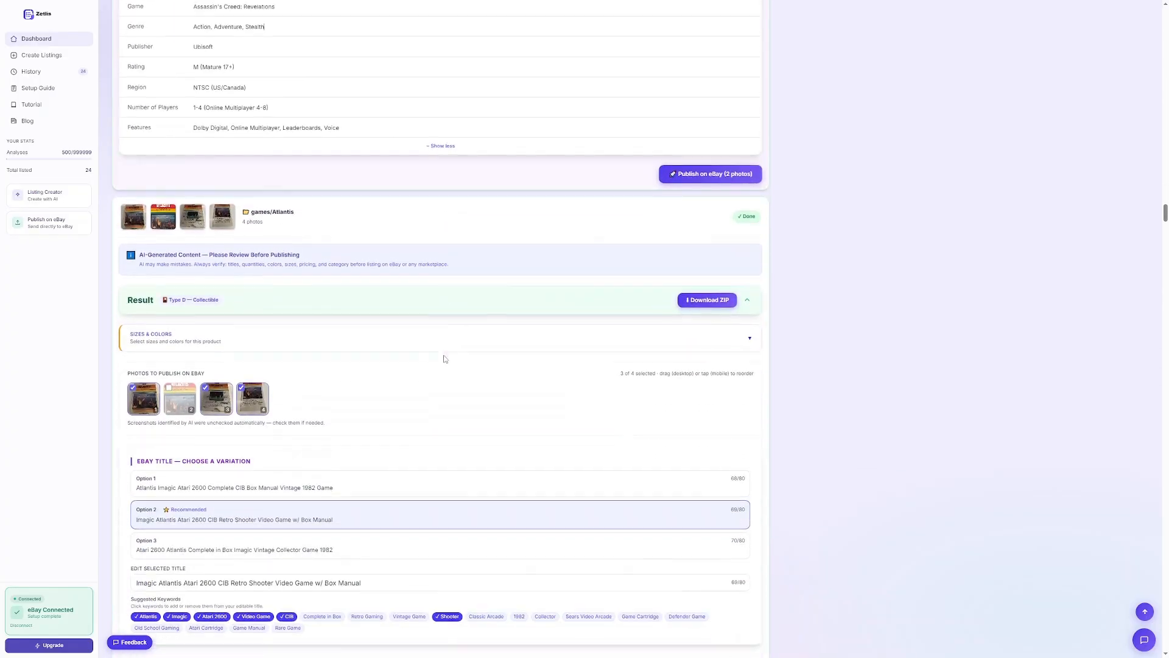
- View the Atlantis game's second photo and choose title option 1, "Atlantis Imagic Atari 2600 Complete CIB Box Manual Vintage 1982 Game"
left_click(179, 295)
left_click(285, 324)
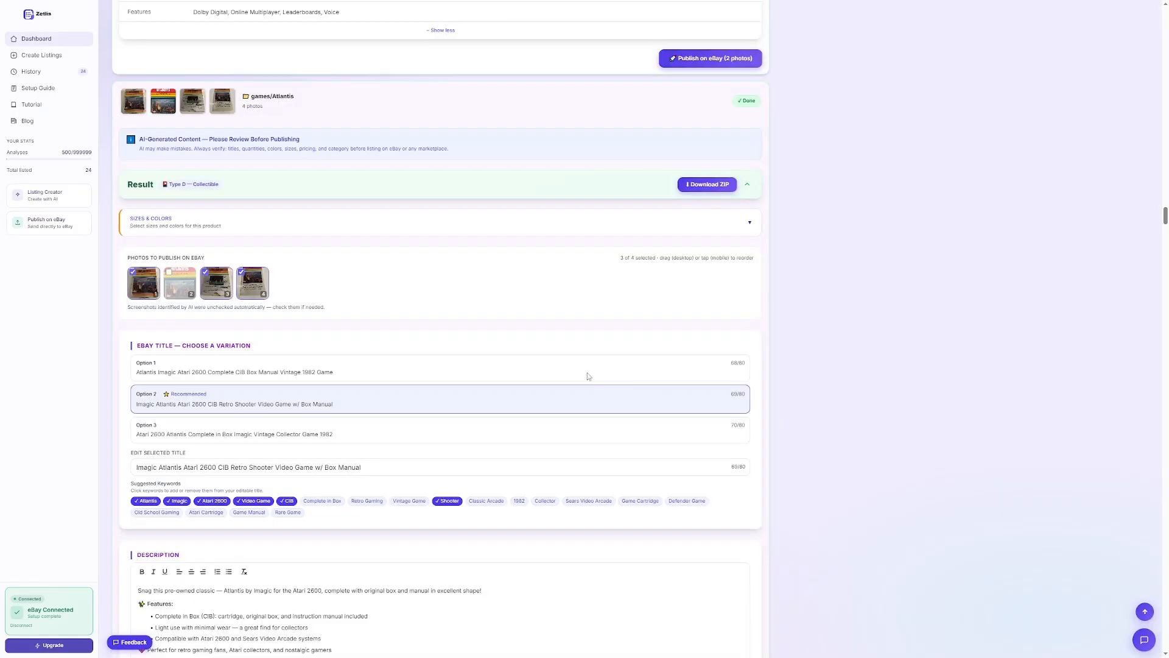
scroll(588, 376, "down", 2)
left_click(397, 298)
left_click(384, 240)
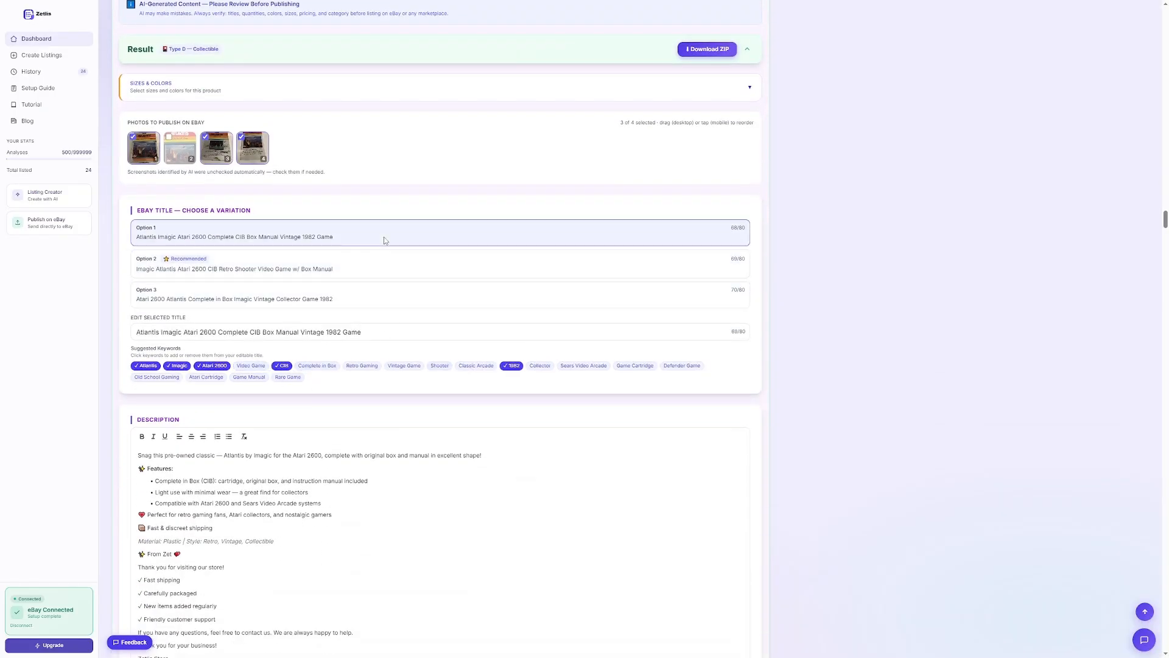
- Try the suggested keyword Collector in the Atlantis title, remove it, and add the keyword Rare Game instead
left_click(541, 366)
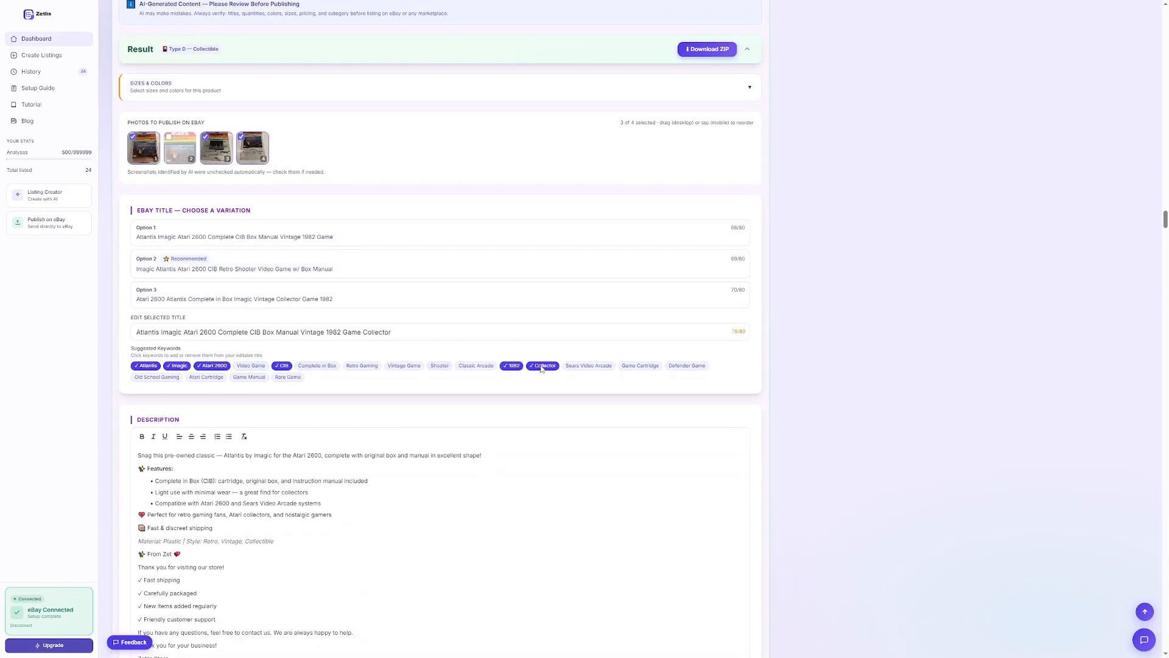
left_click(543, 366)
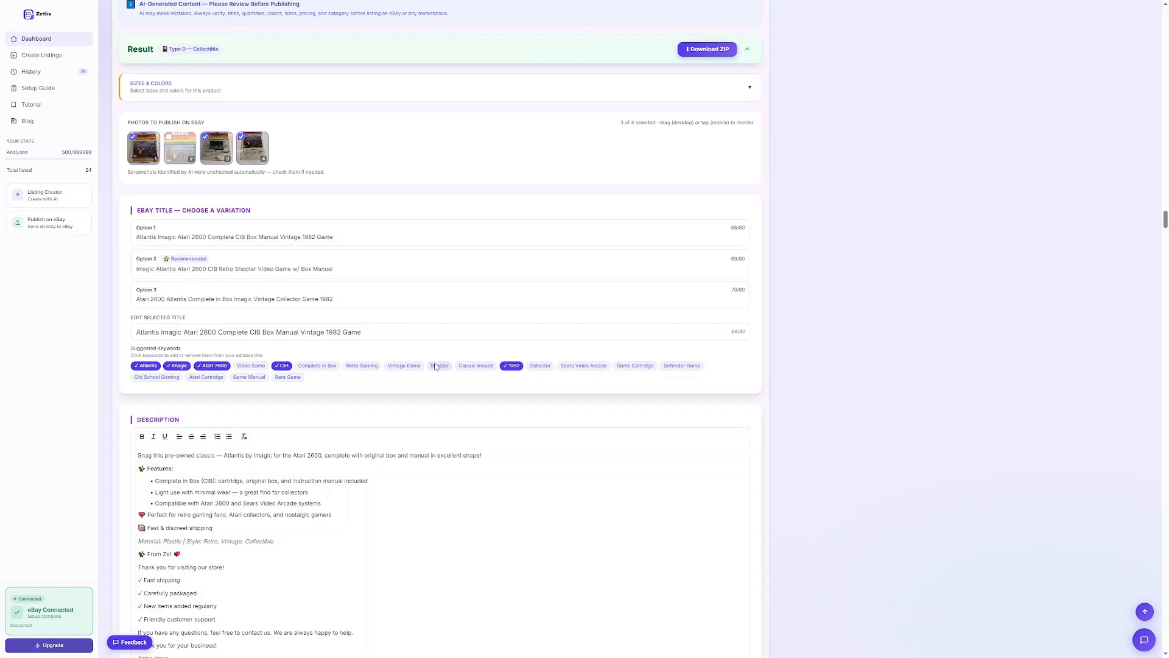
scroll(309, 388, "down", 1)
left_click(287, 359)
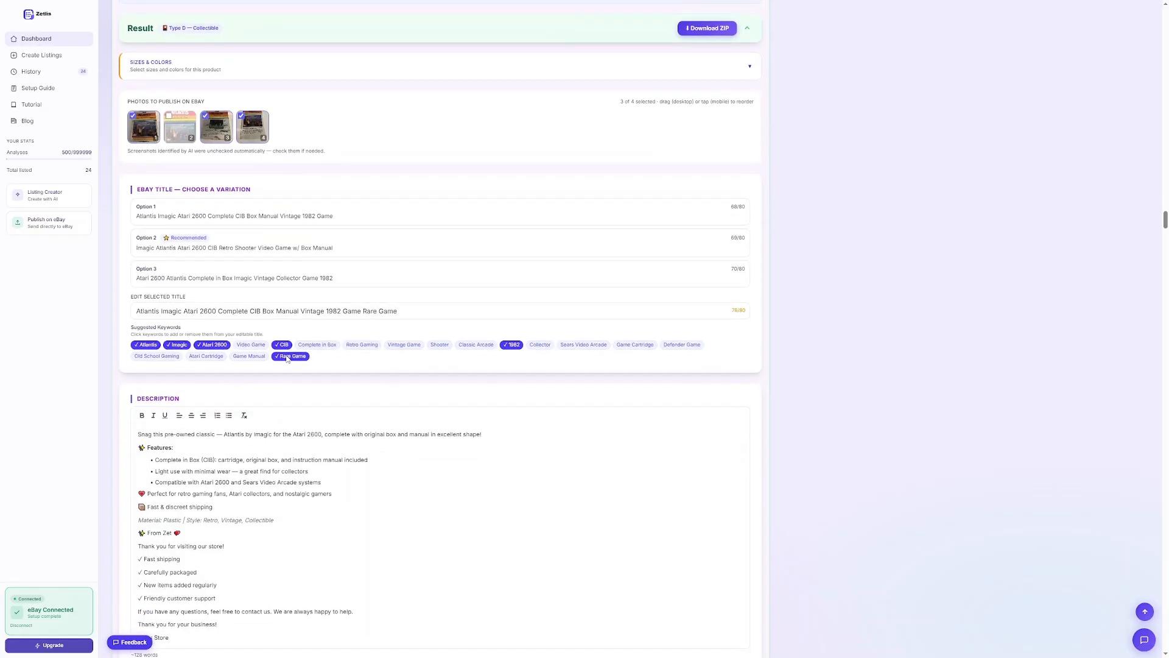
- Try the Good and Fair conditions for the Atlantis game and return to Excellent
scroll(436, 367, "down", 10)
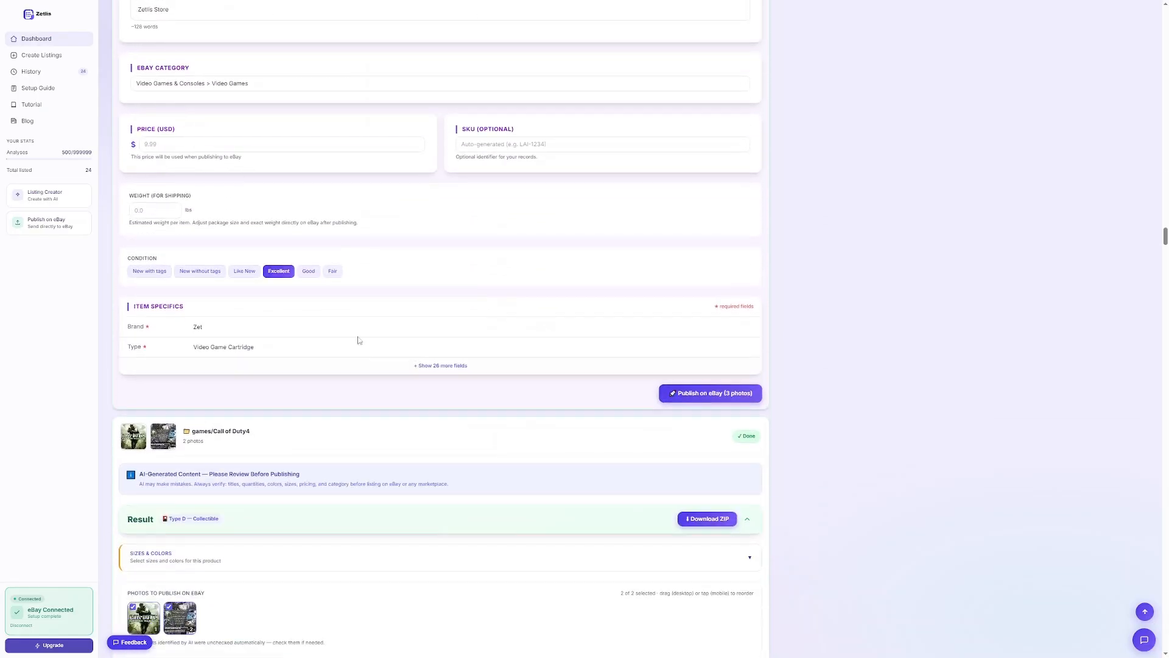
left_click(305, 274)
left_click(329, 273)
left_click(287, 272)
- Try title option 2 for the Call of Duty 4 game, and settle on option 1, "Call of Duty 4 Modern Warfare Xbox 360 Pre-Owned FPS Action Game"
scroll(514, 317, "down", 4)
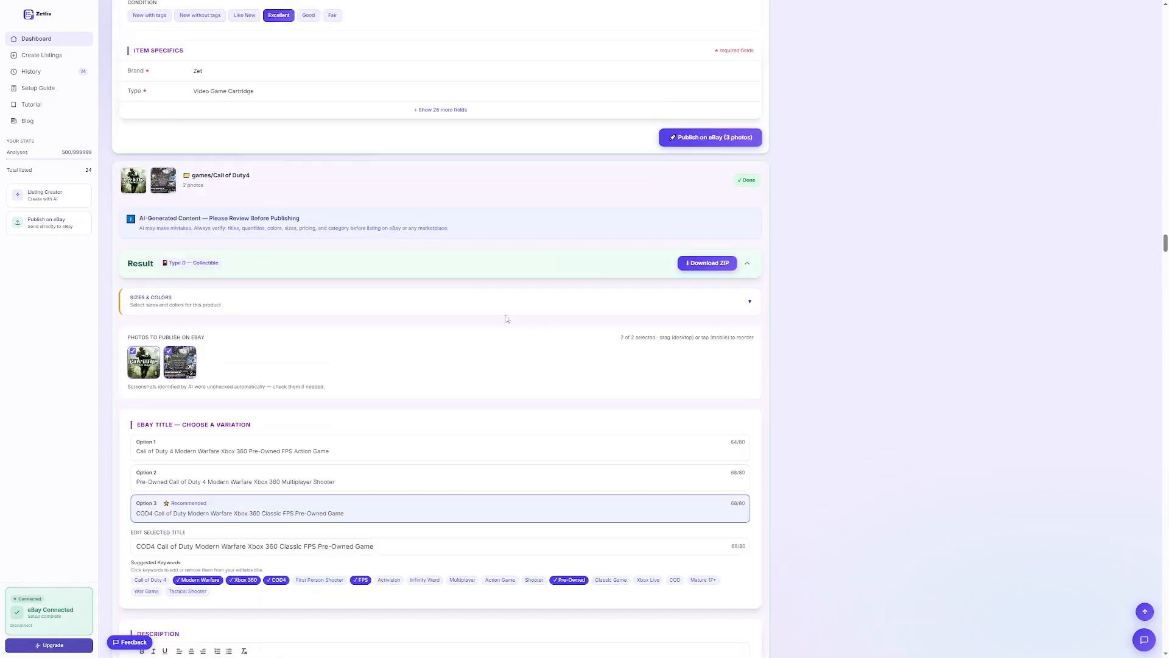
scroll(498, 314, "down", 4)
left_click(428, 212)
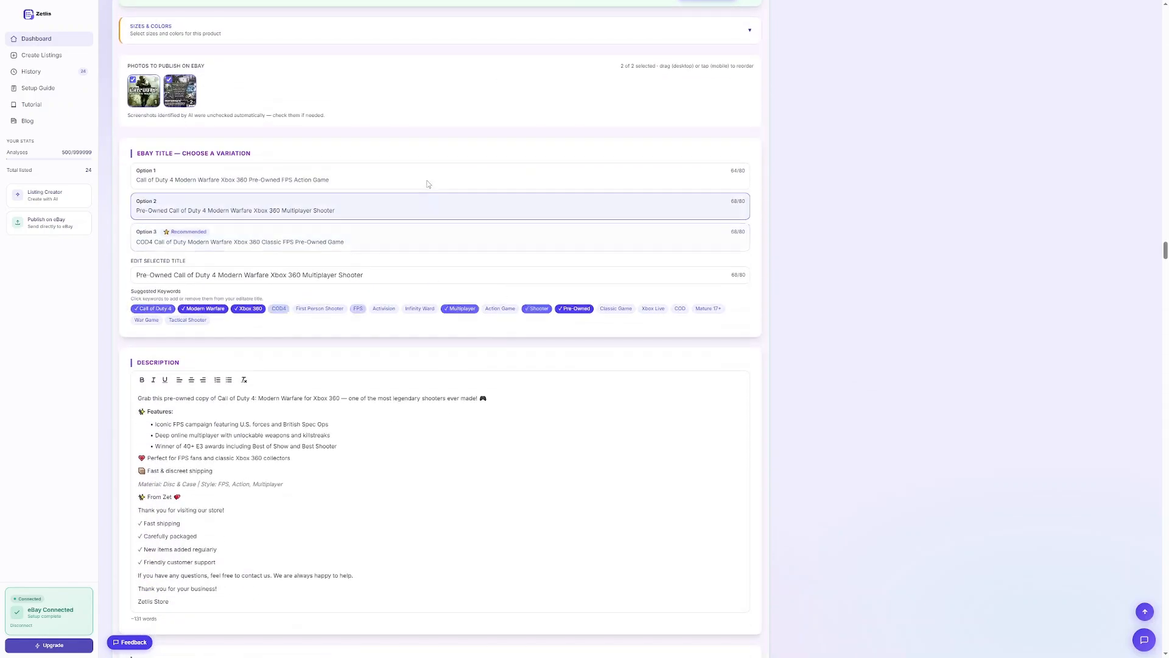
left_click(428, 183)
- Expand and review the Call of Duty 4 game's item specifics, and look over the Matrix listing
scroll(464, 377, "down", 10)
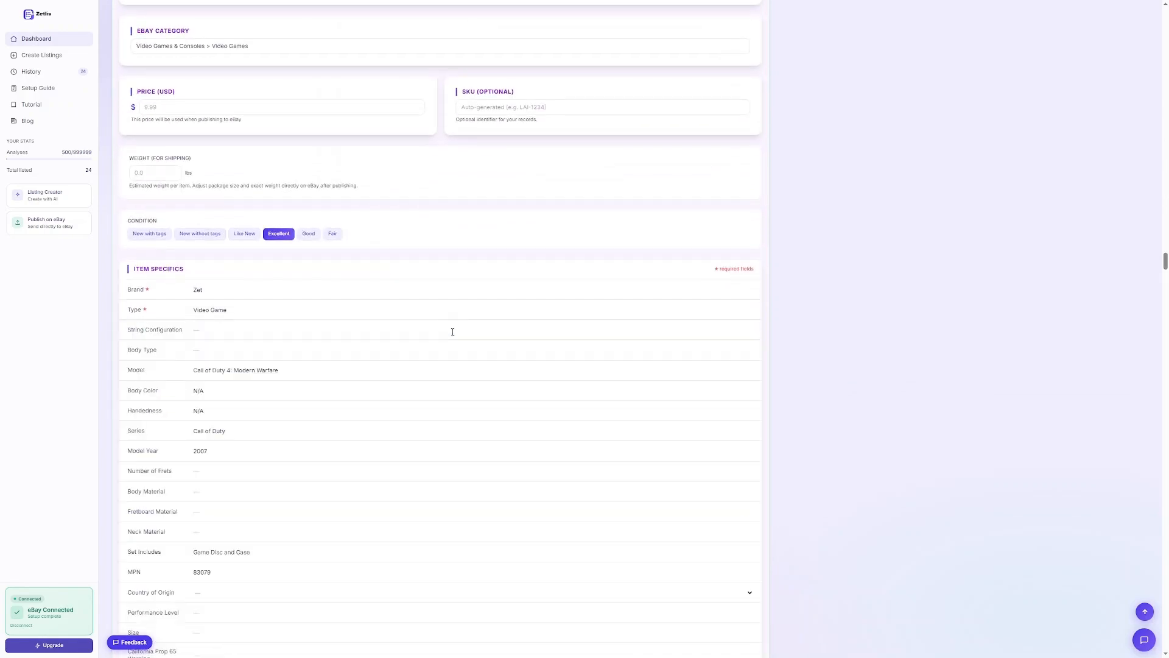
scroll(485, 352, "down", 10)
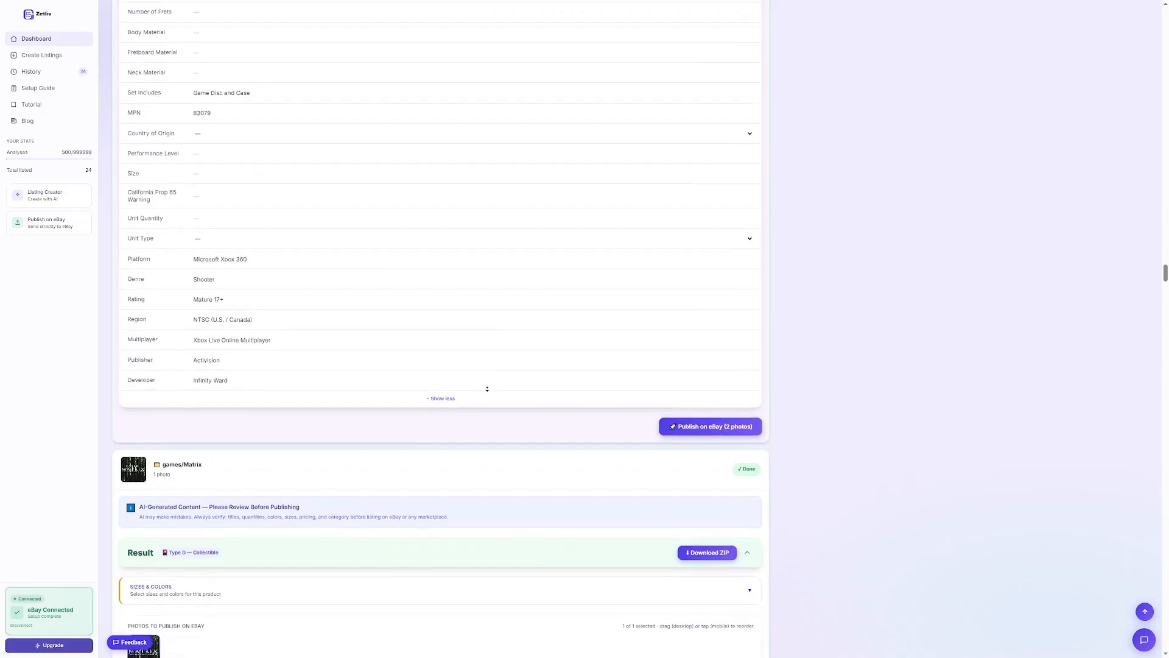
scroll(488, 399, "down", 13)
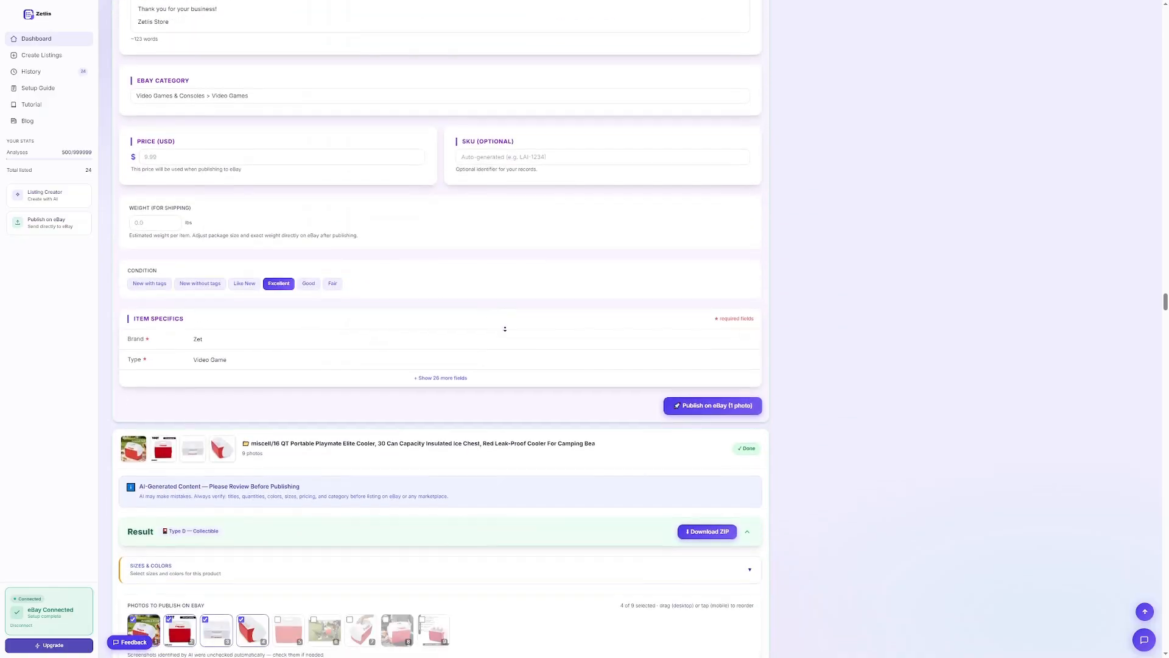
- Enlarge the eighth photo of the Playmate cooler listing and close it again
scroll(503, 329, "down", 8)
left_click(399, 137)
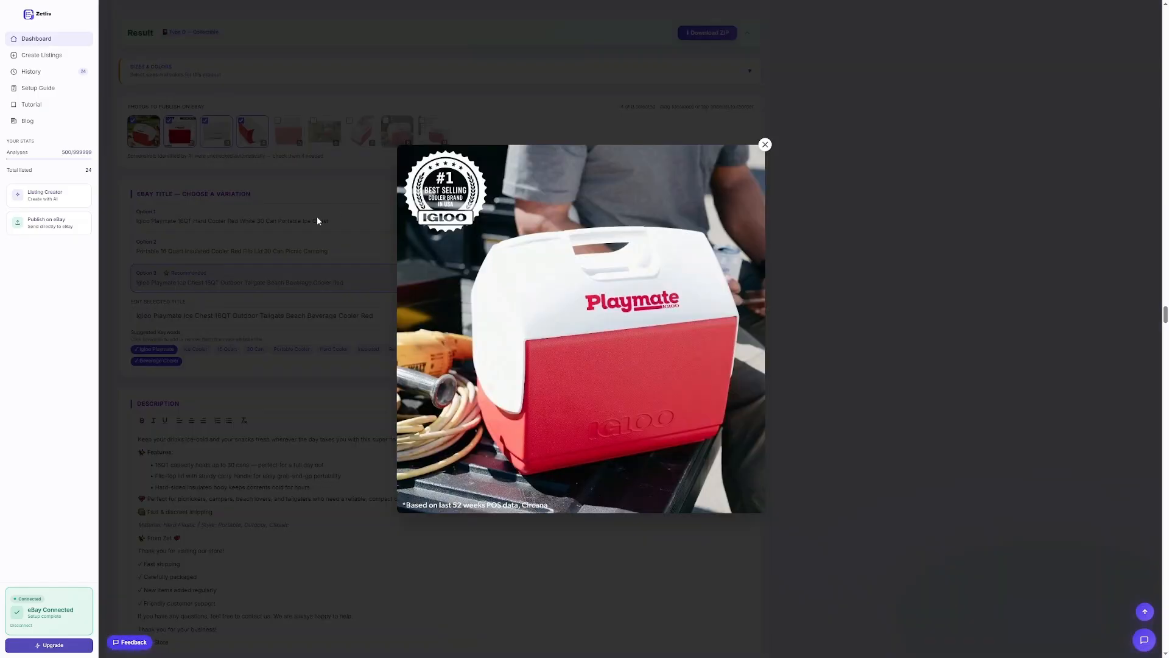
left_click(317, 217)
- Compare the cooler's suggested titles and choose option 1, "Igloo Playmate 16QT Hard Cooler Red White 30 Can Portable Ice Chest"
left_click(401, 239)
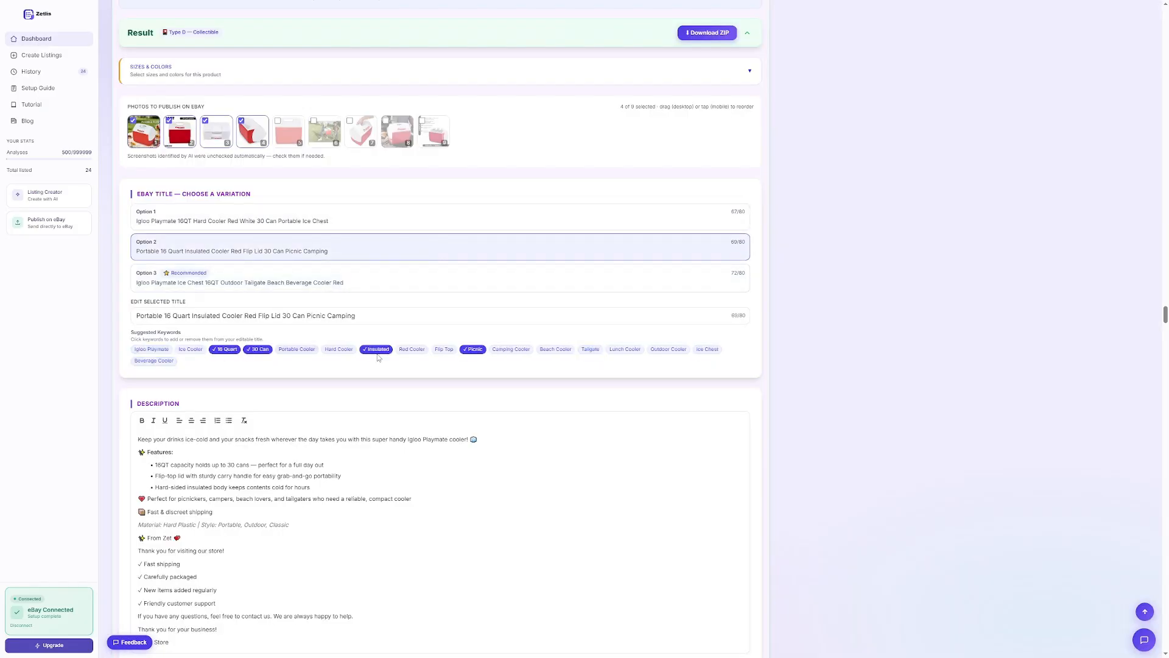
left_click(378, 283)
left_click(378, 218)
- Expand all item specifics of the Playmate cooler and review them
scroll(506, 425, "down", 2)
scroll(506, 425, "down", 10)
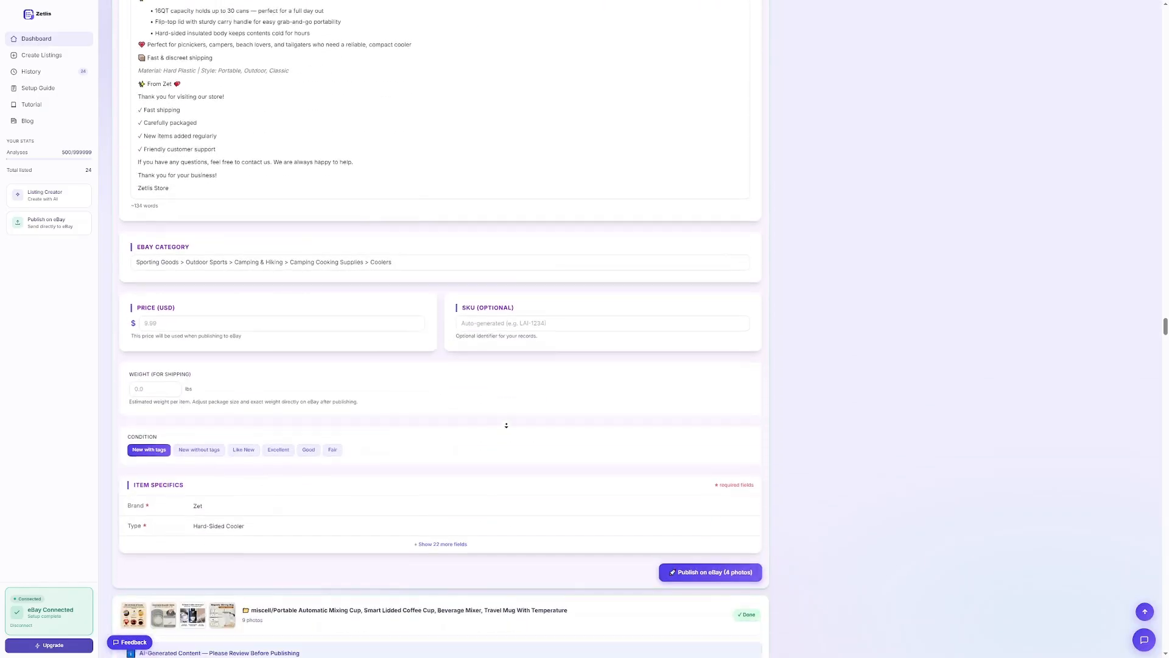
scroll(481, 372, "down", 17)
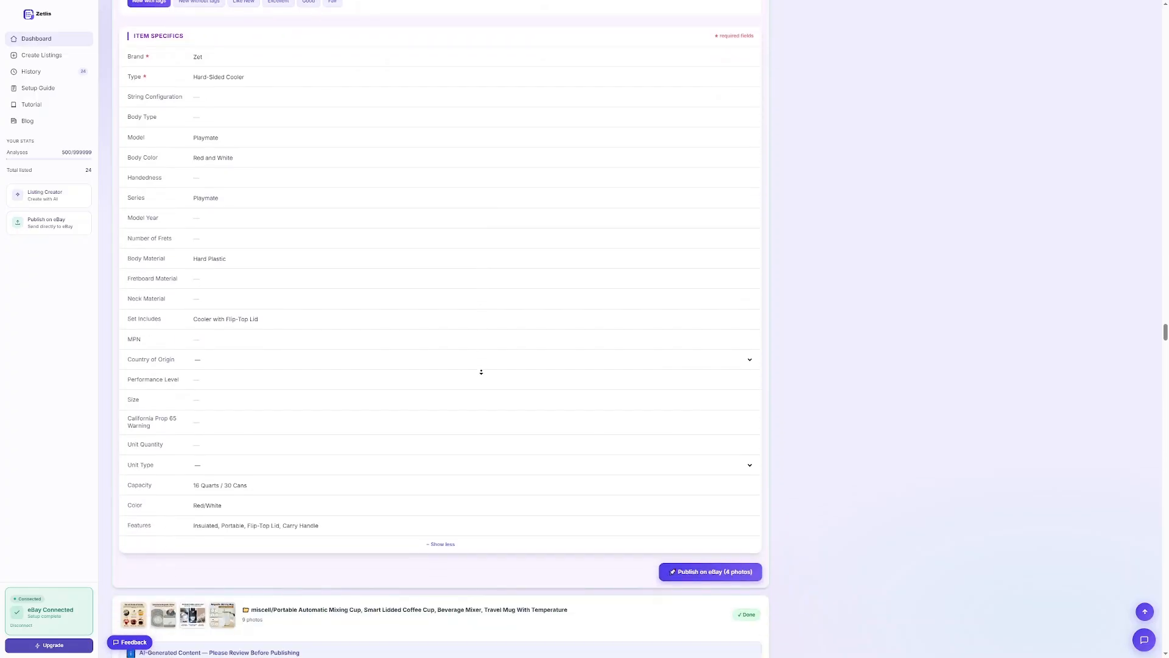
- Choose title option 3 for the butane stove, "Outdoor Tabletop Gas Stove Single Burner Portable Camp Kitchen Carry Case"
scroll(488, 387, "down", 15)
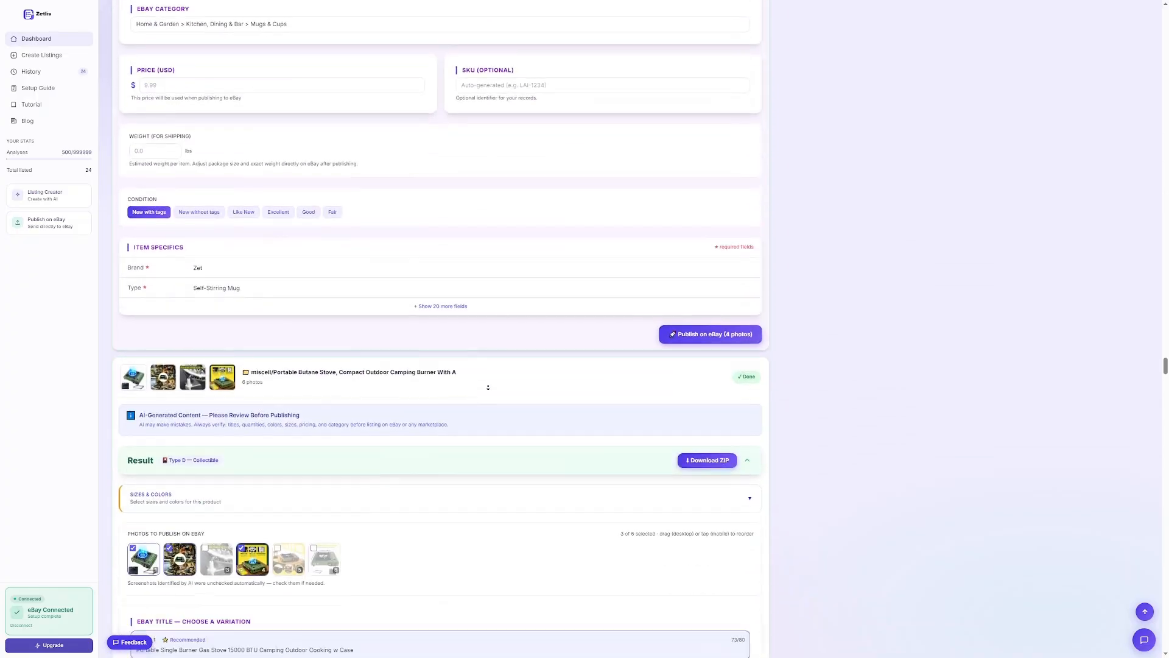
left_click(467, 415)
left_click(467, 420)
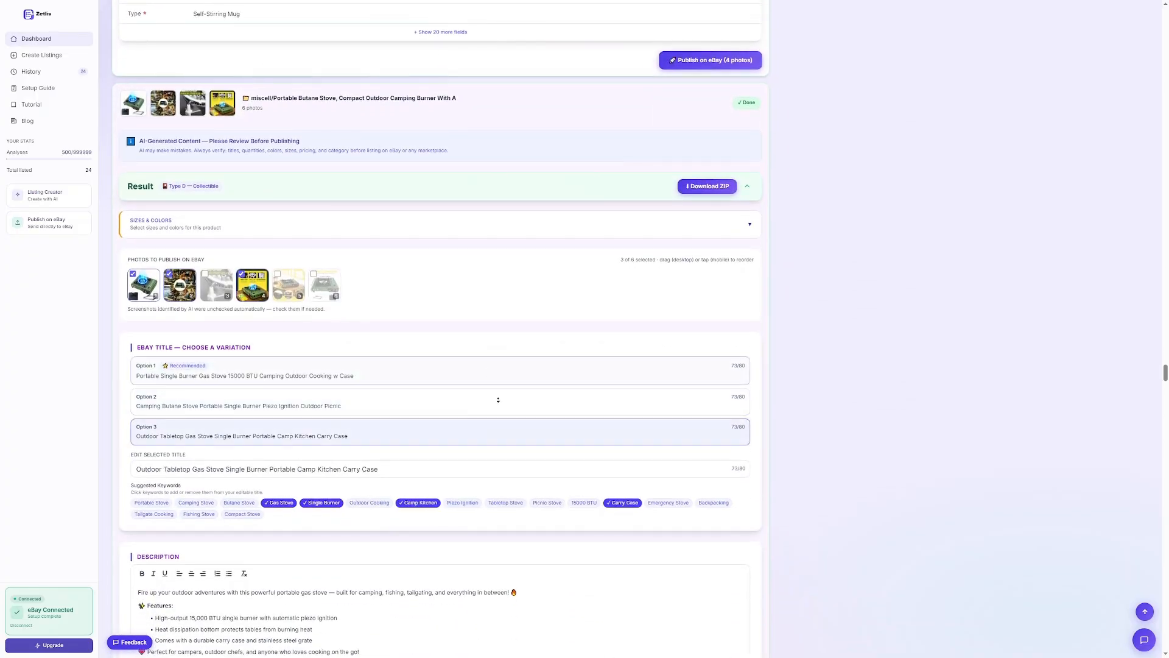
- Look over the generated results for the butane stove, ceramic mug, camping kettle and folding desk fan
scroll(496, 400, "down", 14)
scroll(497, 405, "down", 18)
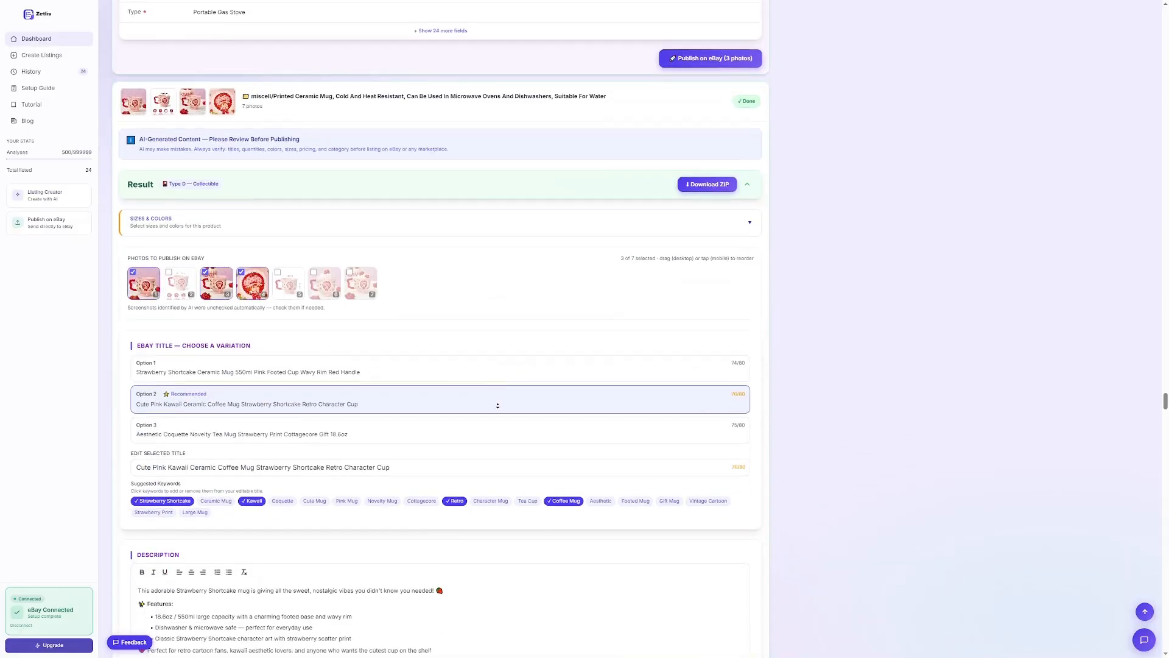
scroll(497, 406, "down", 18)
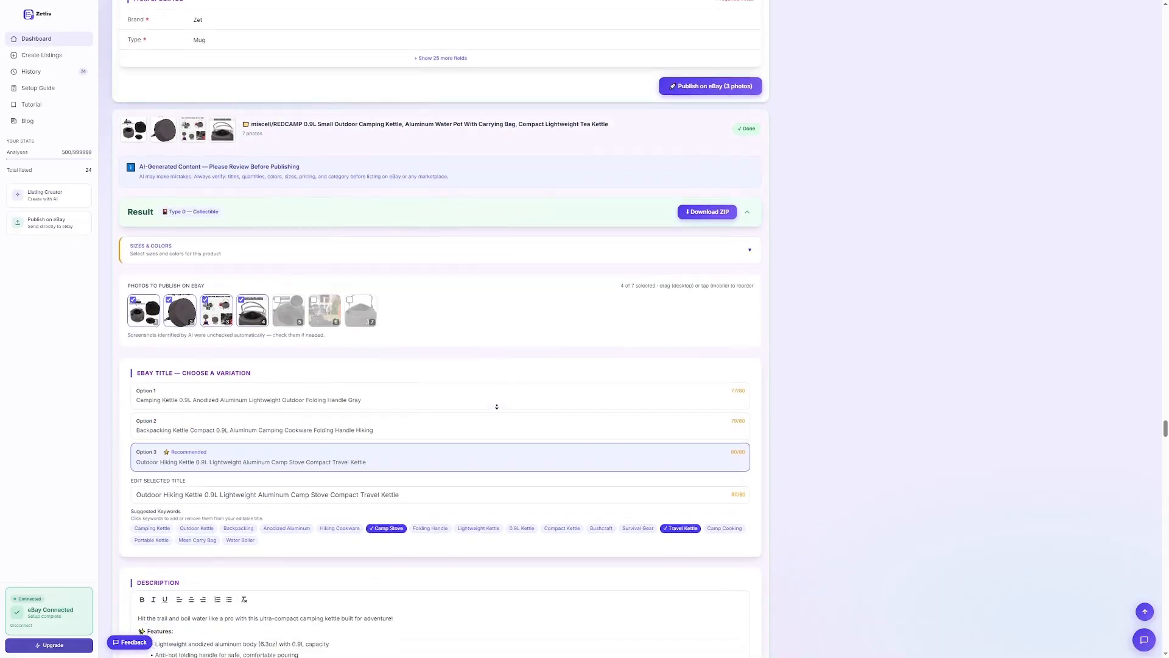
scroll(493, 413, "down", 18)
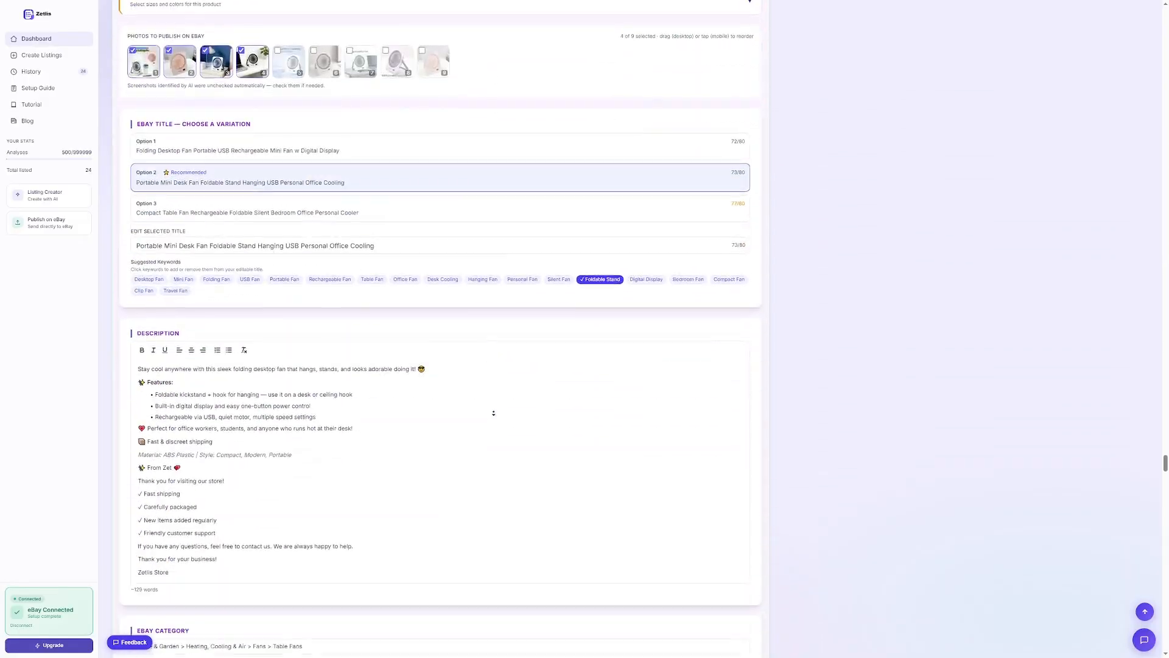
- Choose title option 2 for the sea turtle sign, "Coastal Beach Decor Sea Turtle Acrylic Suncatcher Round Sign Waterproof"
scroll(493, 413, "down", 15)
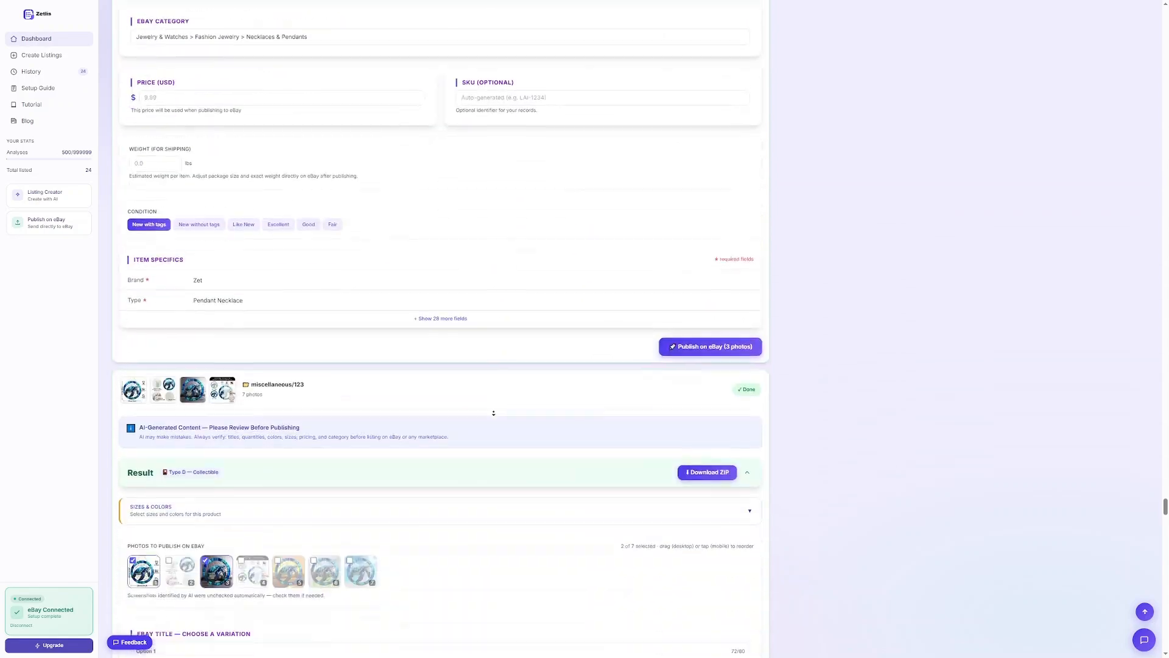
left_click(340, 157)
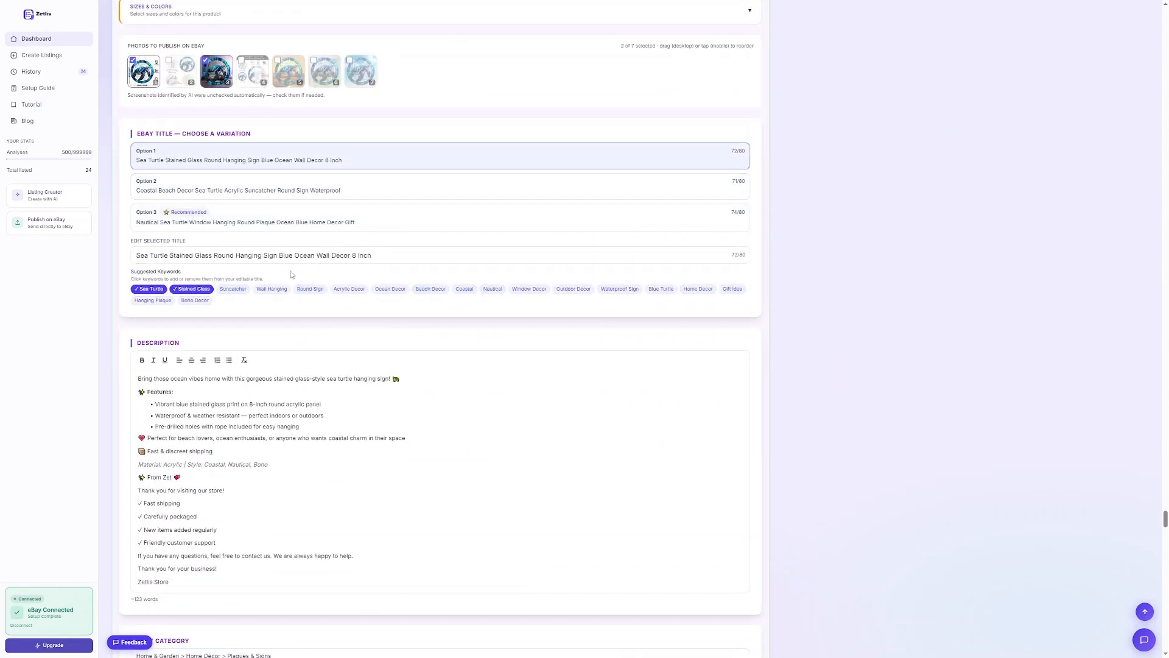
left_click(631, 188)
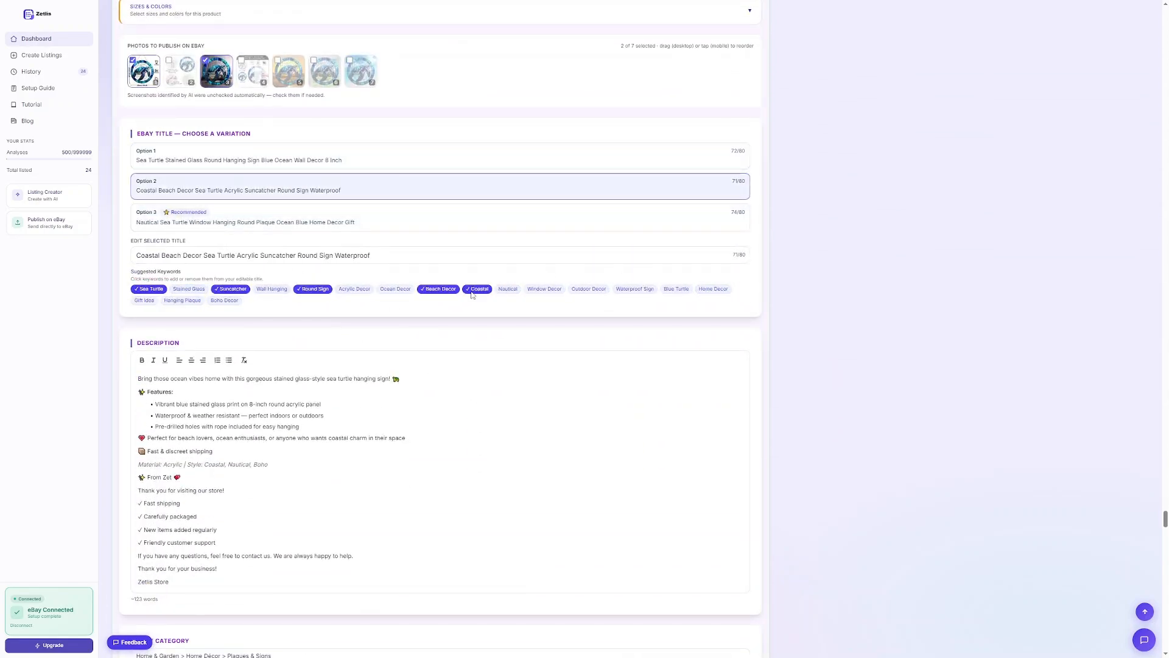
- Review the sea turtle sign's remaining details and the results for the faucet splash guard and straw cowboy hat
scroll(553, 351, "down", 7)
scroll(552, 352, "down", 9)
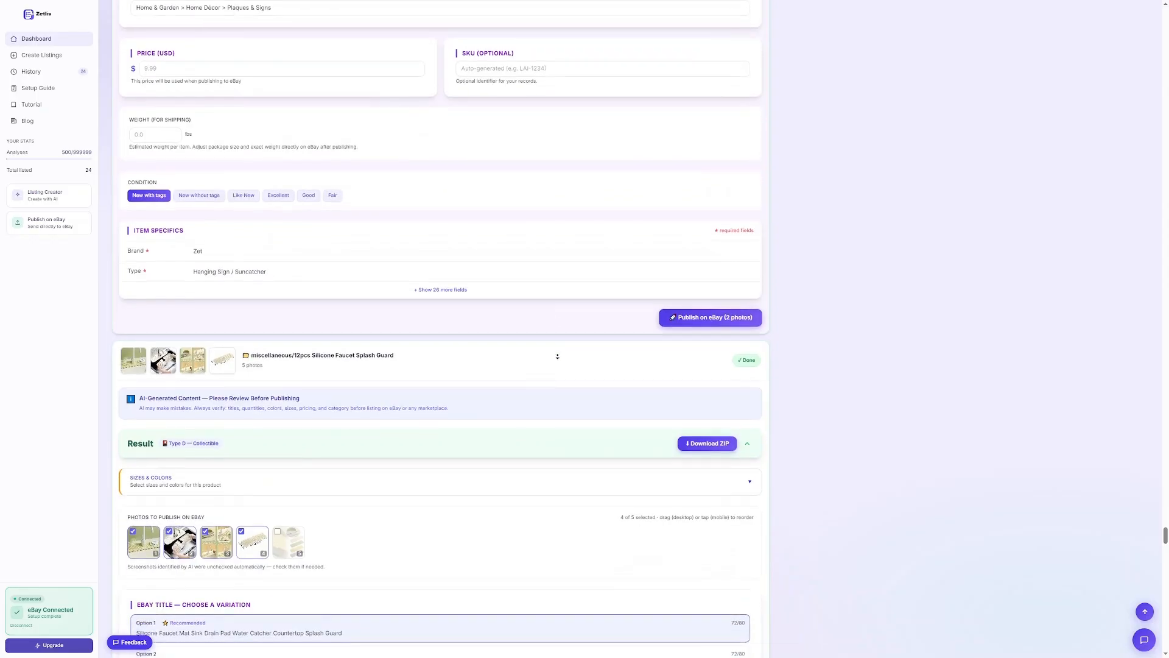
scroll(559, 357, "down", 17)
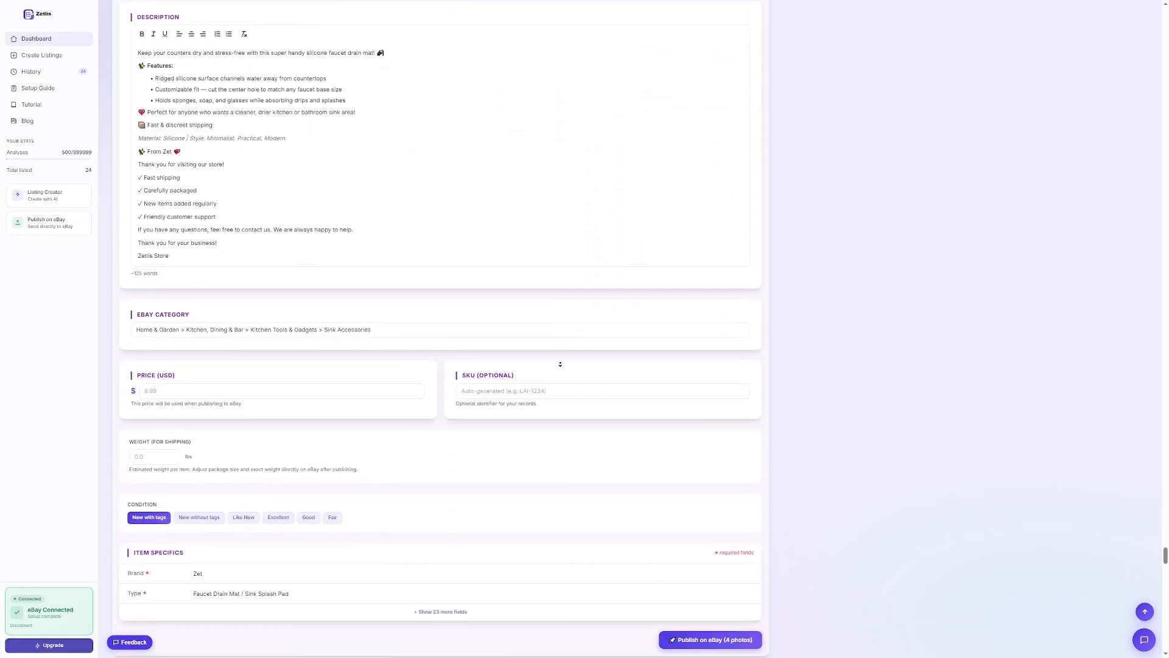
scroll(560, 364, "down", 20)
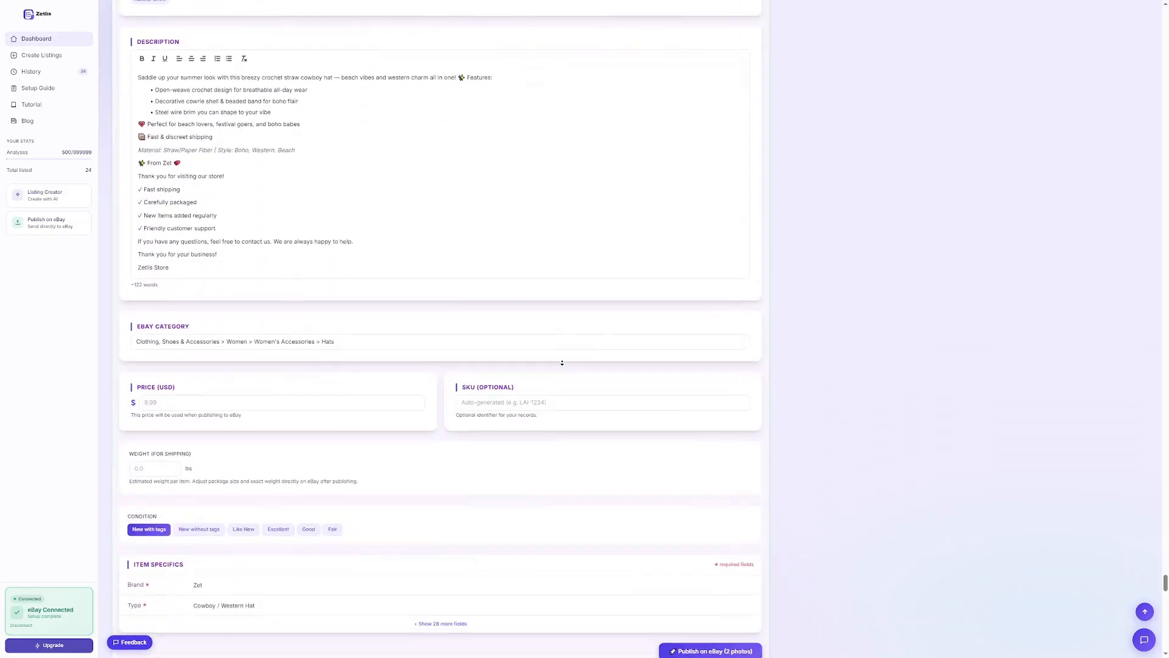
- Try title options 1 and 2 for the Blackstone silicone griddle mat and return to recommended option 3
scroll(561, 362, "down", 3)
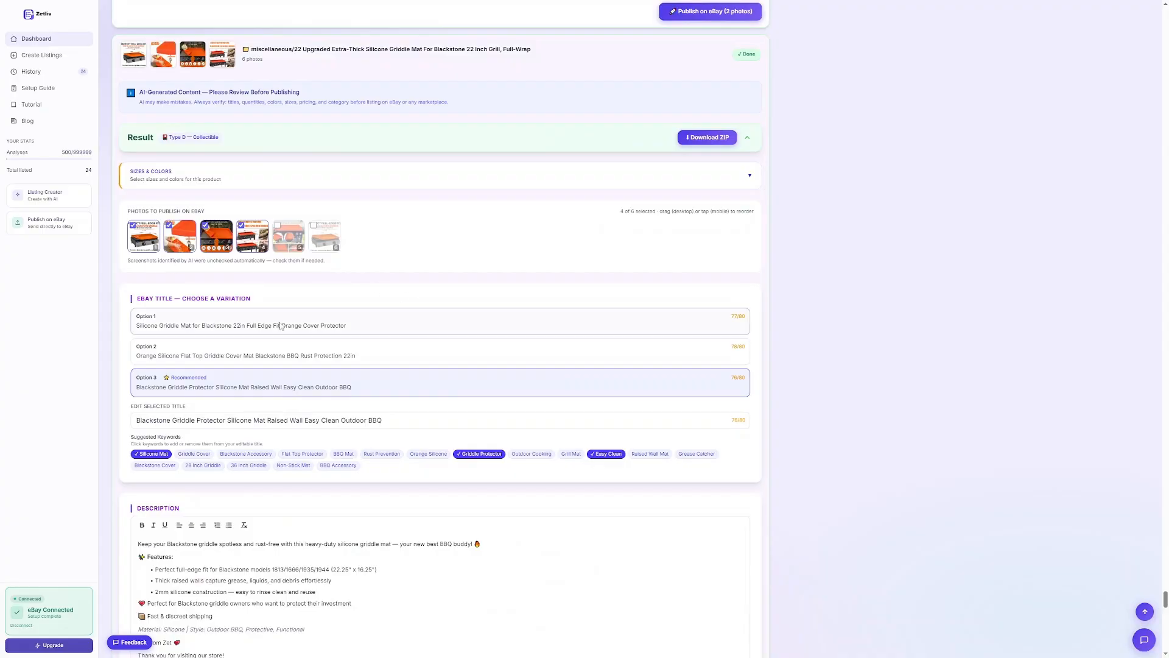
left_click(341, 325)
left_click(411, 360)
left_click(396, 387)
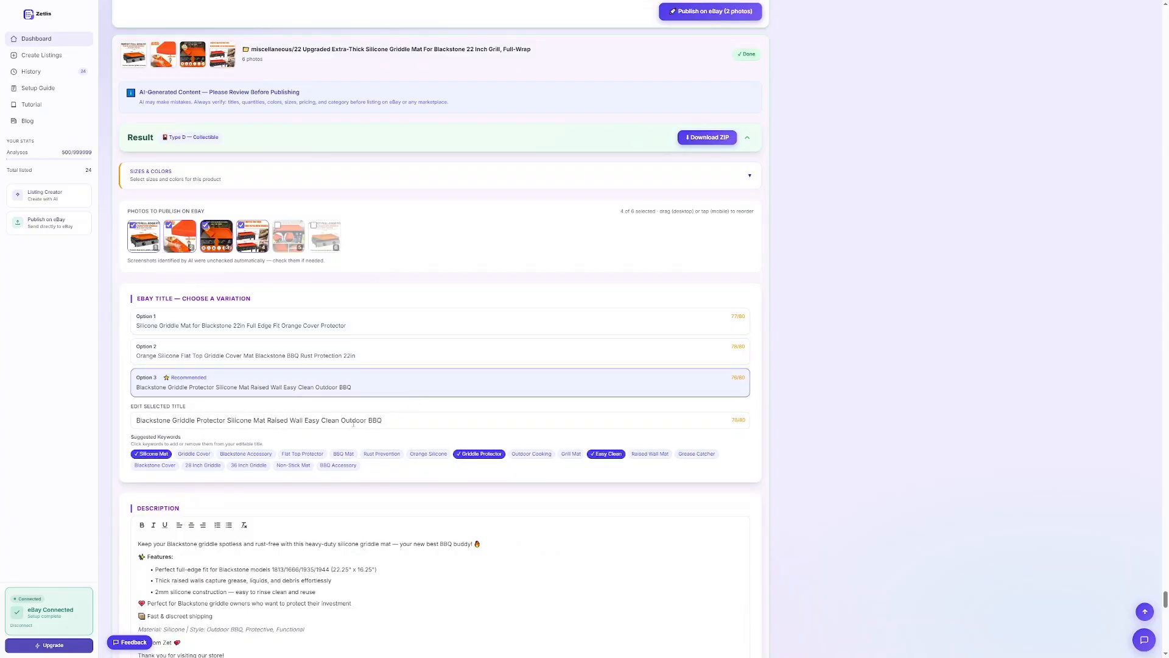
- Try title options 3 and 1 for the African mesh exfoliating bath towel set and review its description, category, condition and item specifics
scroll(537, 305, "down", 20)
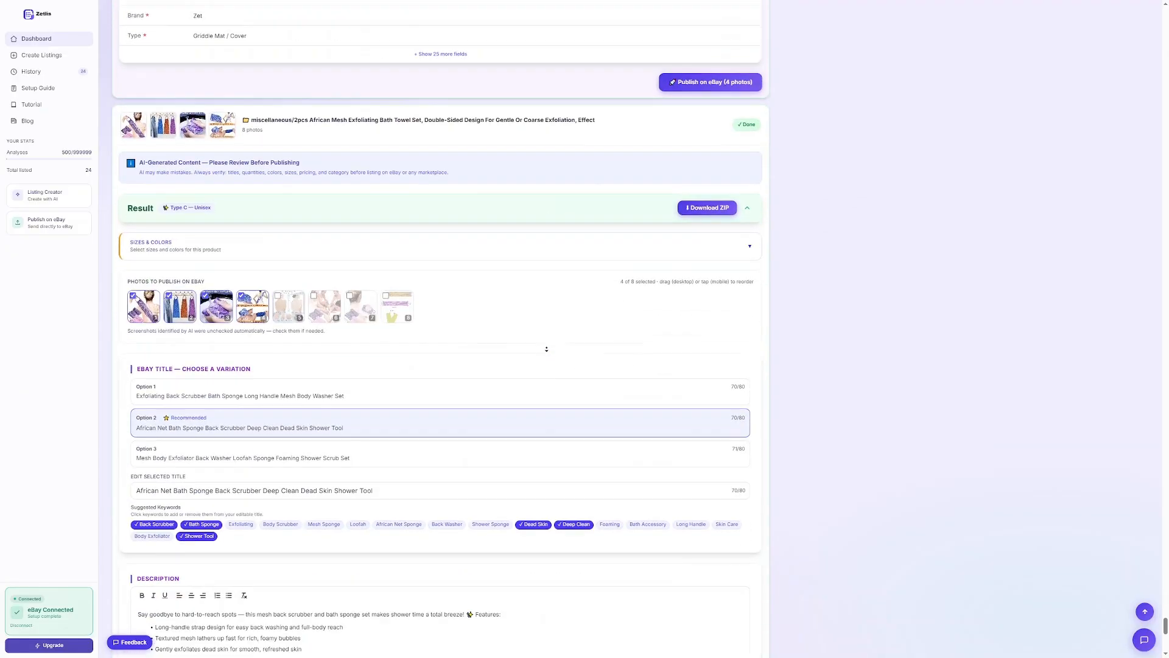
left_click(481, 154)
left_click(469, 99)
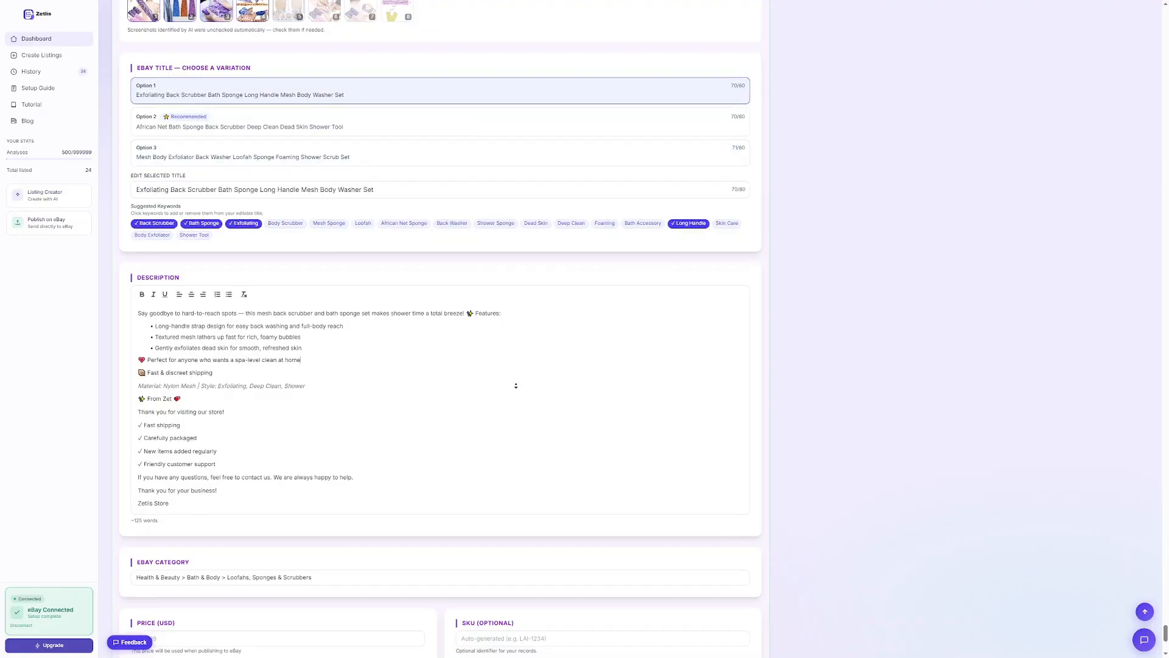
scroll(514, 390, "down", 6)
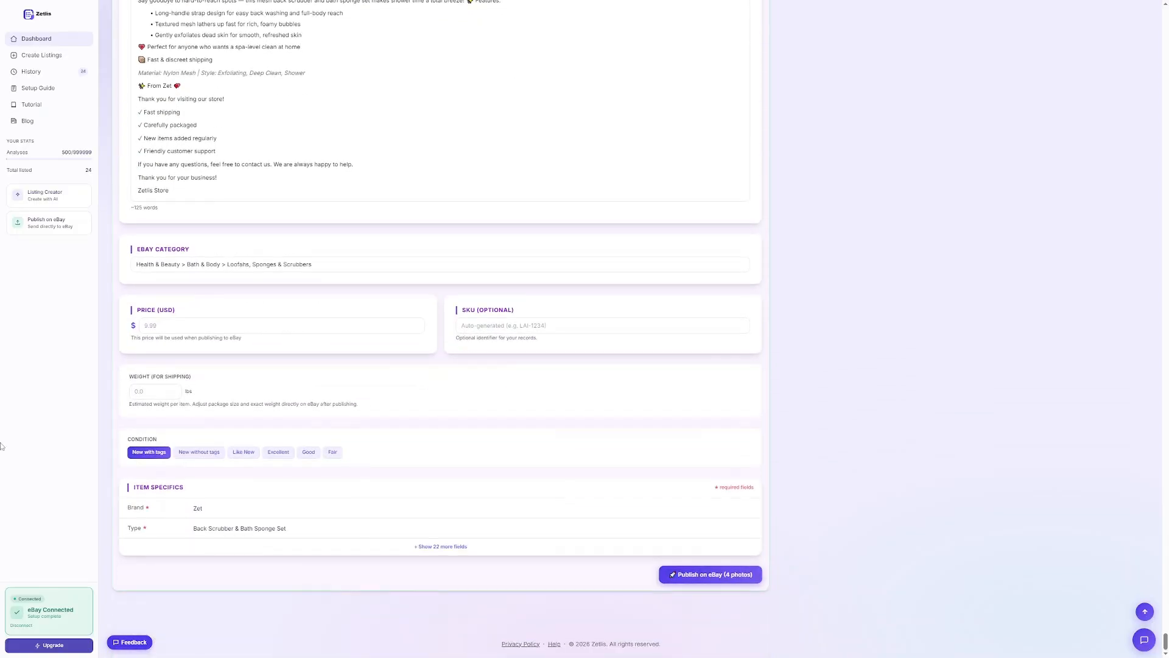
- Switch to My eBay, refresh the Active listings and look over the newly published items
left_click(1145, 611)
scroll(563, 477, "down", 20)
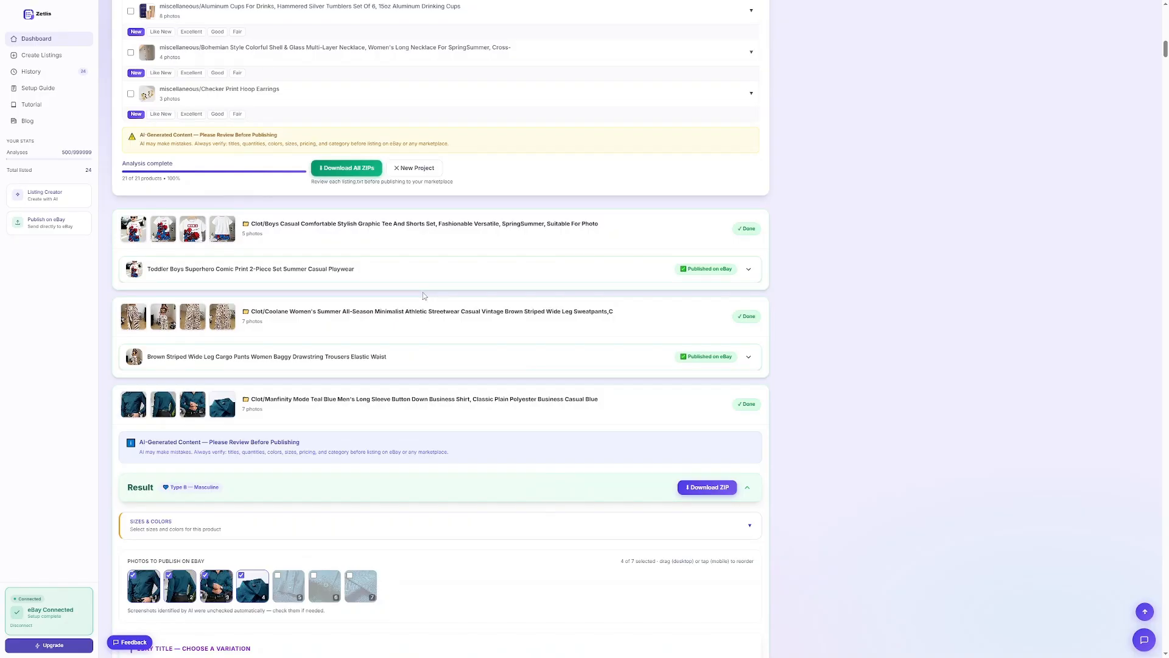
key("ctrl+Tab")
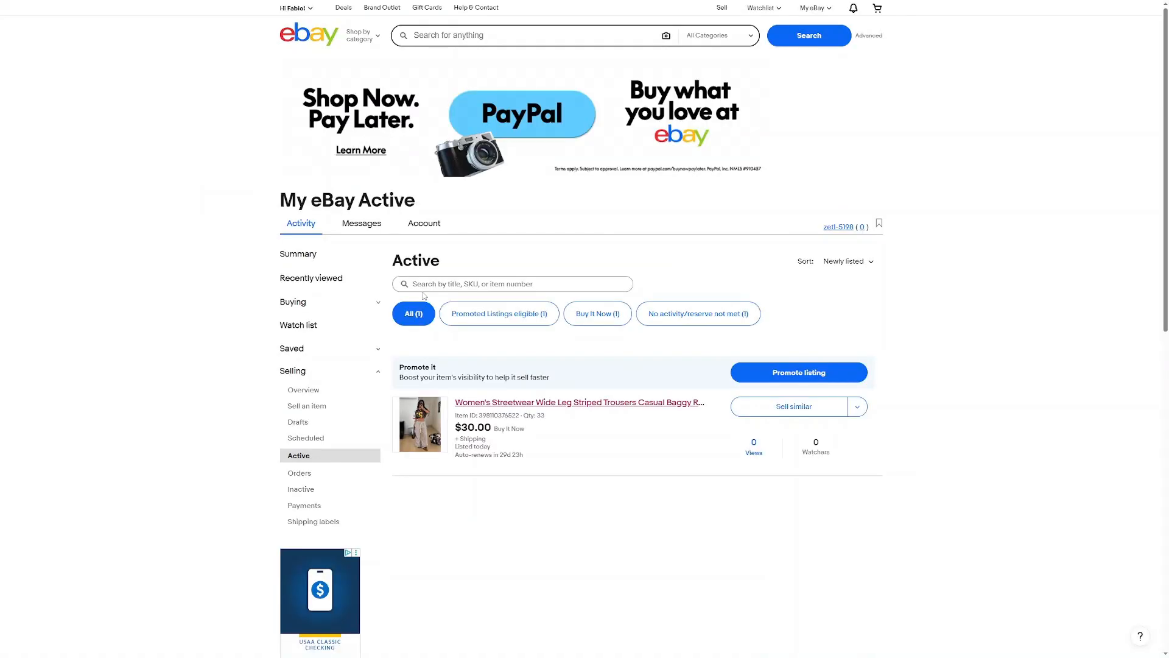
left_click(303, 458)
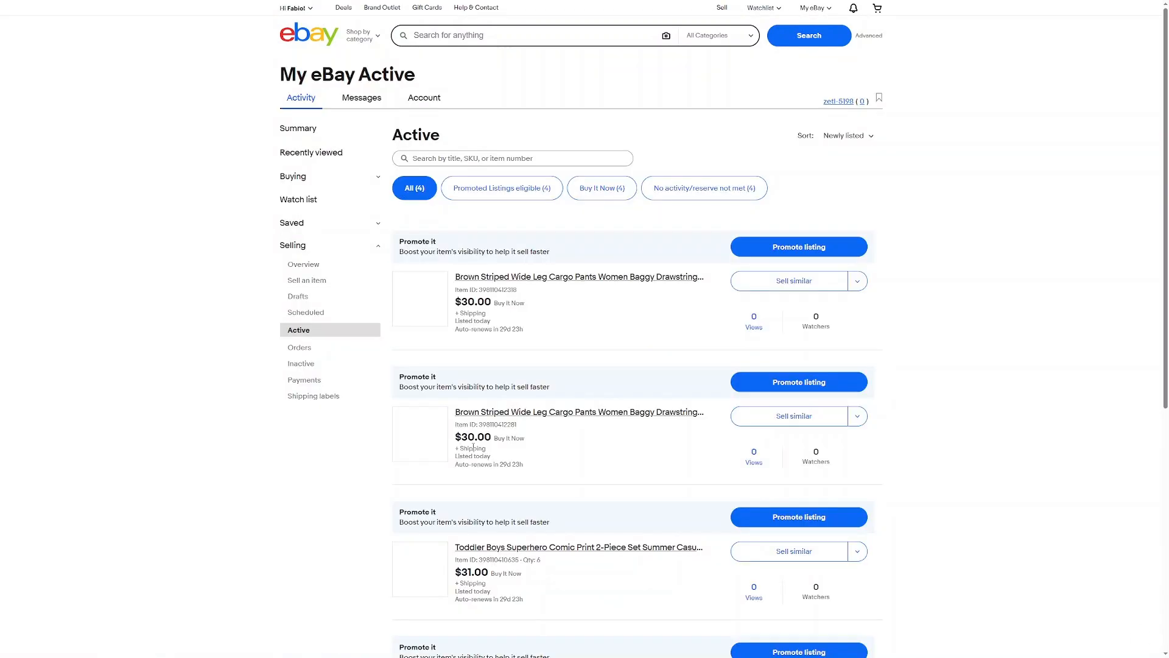
scroll(593, 354, "down", 6)
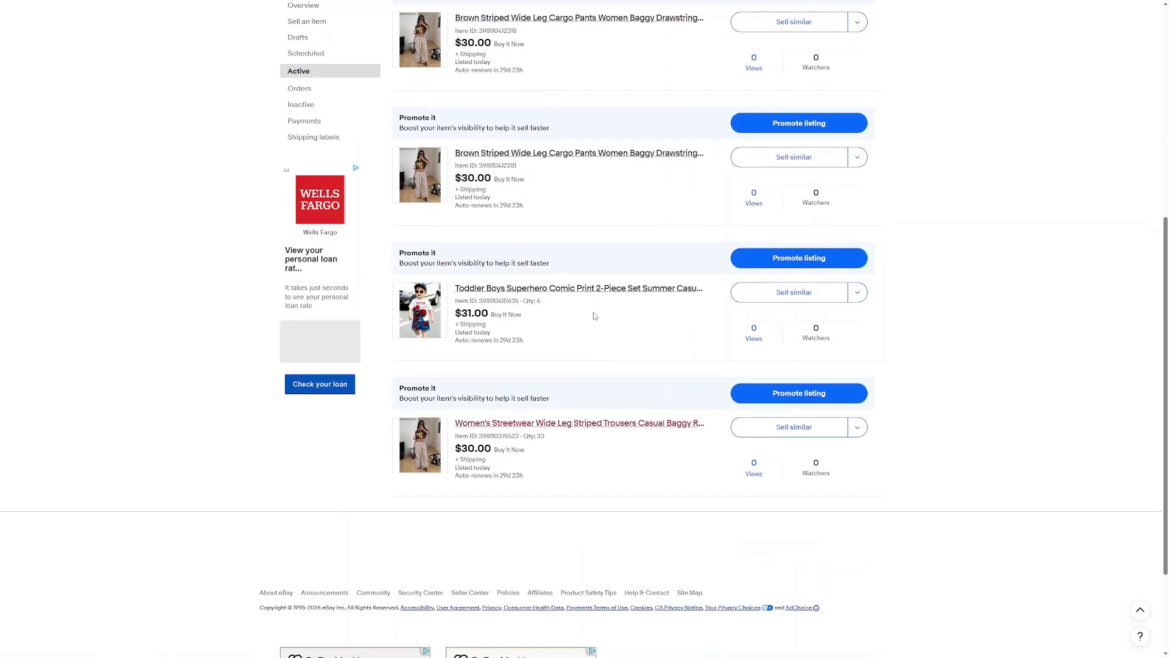
scroll(595, 316, "up", 5)
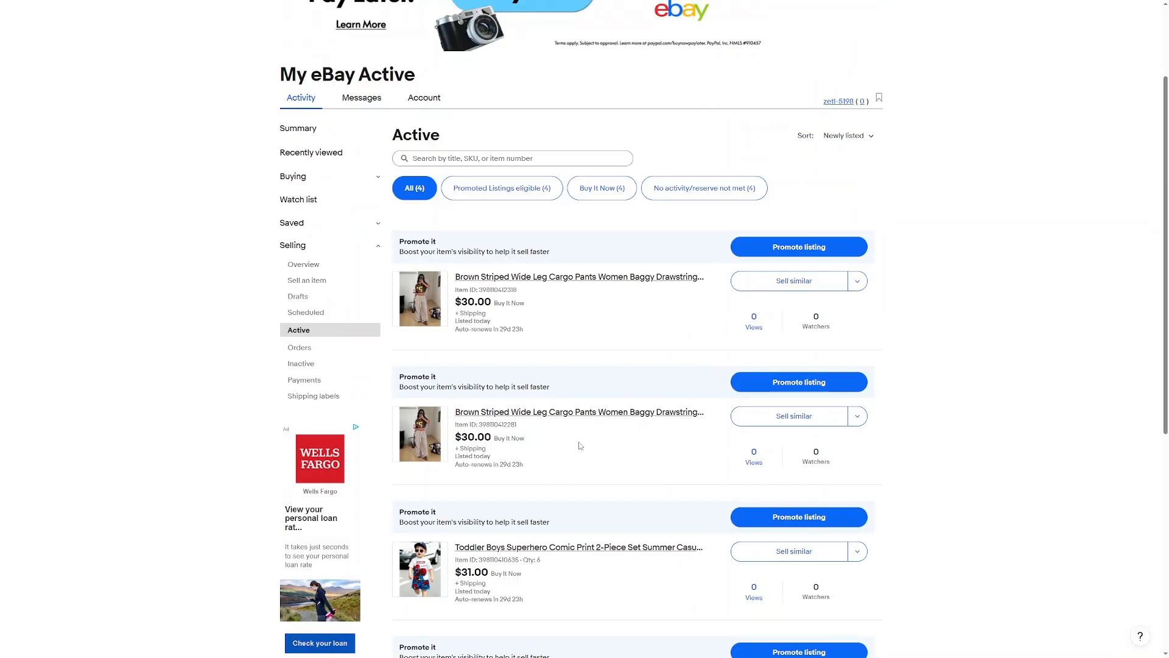
scroll(580, 445, "down", 4)
- Open the "Toddler Boys Superhero Comic Print 2-Piece Set" listing in a new tab and check its size options
right_click(551, 290)
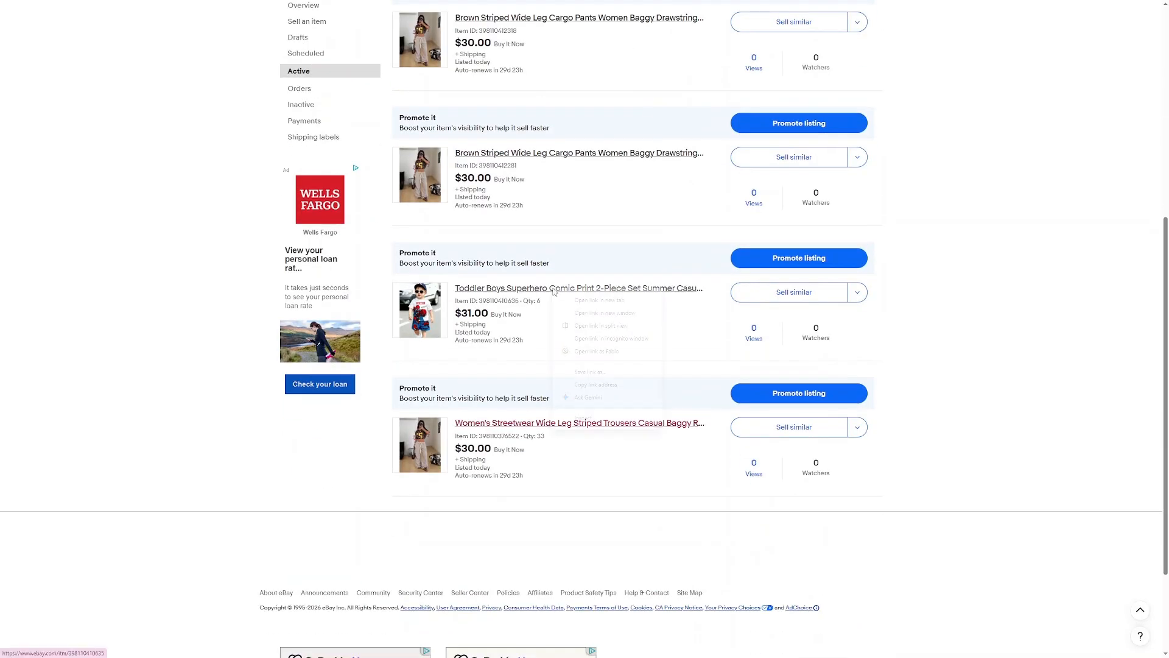
left_click(576, 301)
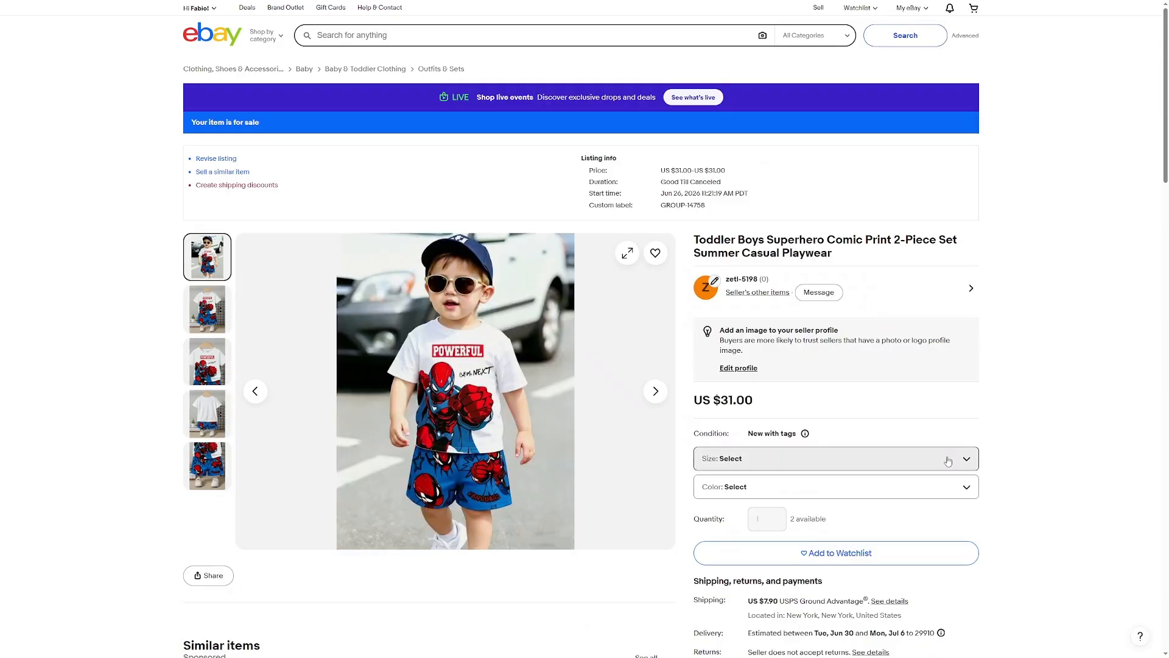
left_click(948, 461)
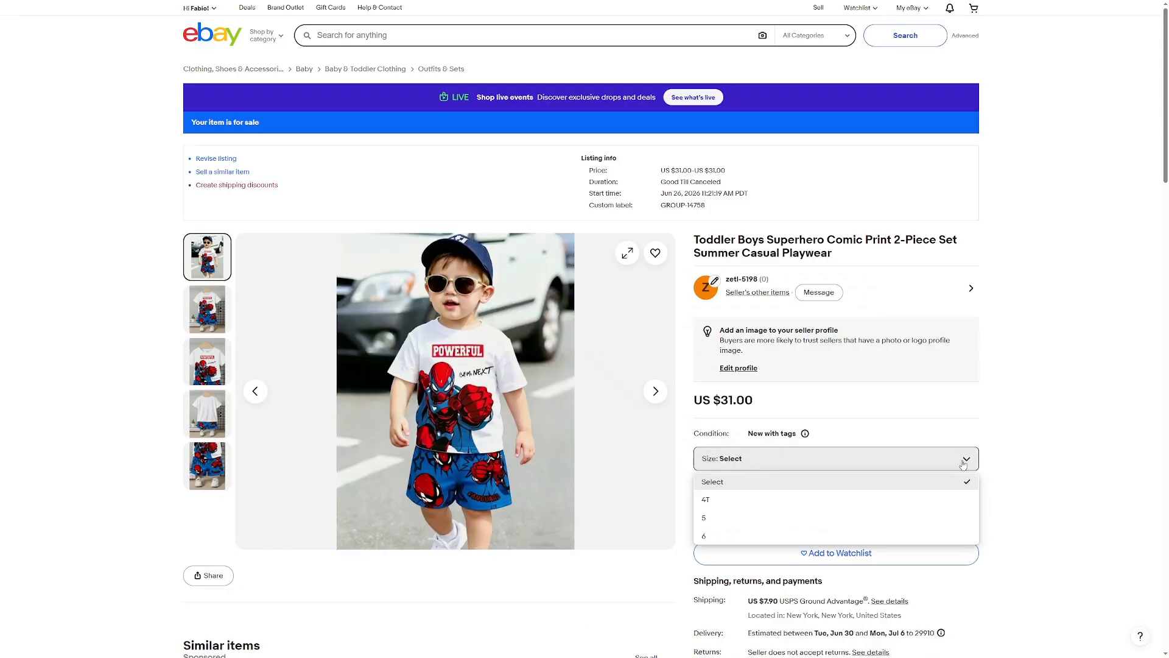
left_click(1020, 487)
- Select size 4T and color Multicolor on the toddler set's listing and look through the rest of the page
left_click(967, 463)
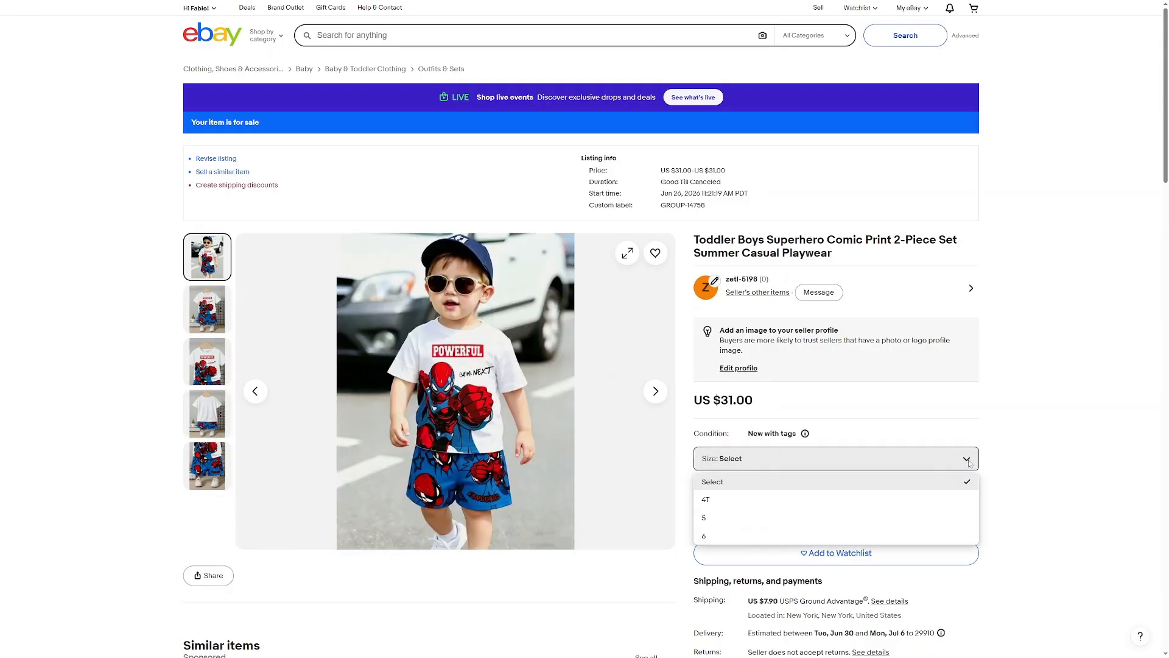
left_click(946, 498)
left_click(969, 495)
left_click(941, 528)
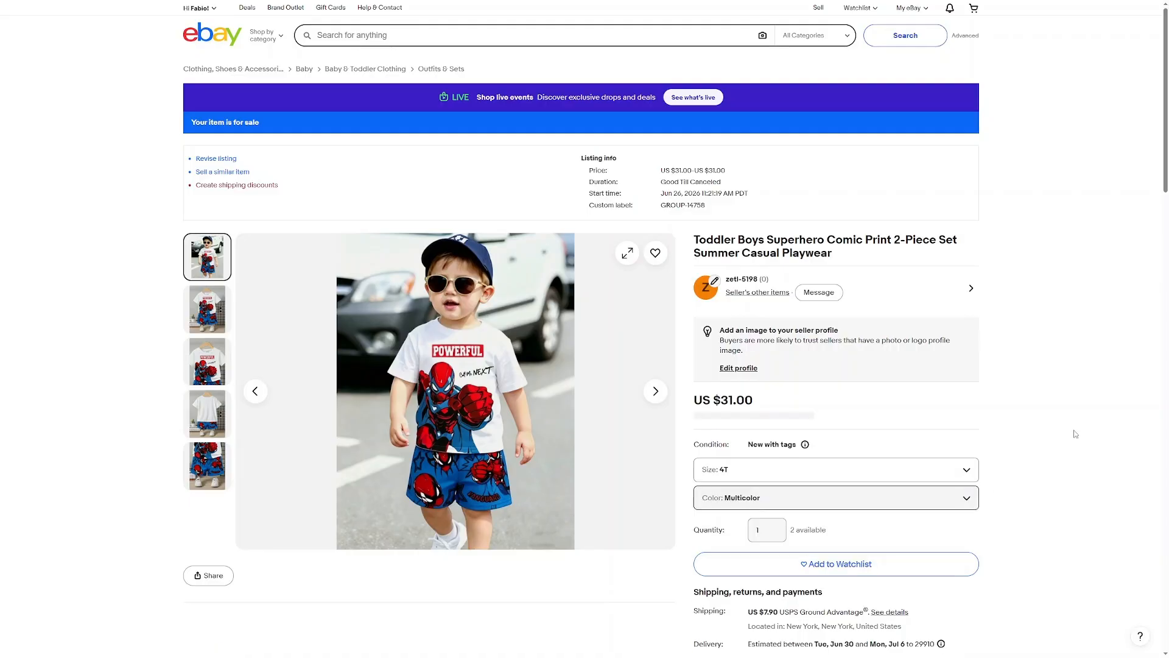
scroll(119, 331, "down", 2)
scroll(119, 331, "down", 20)
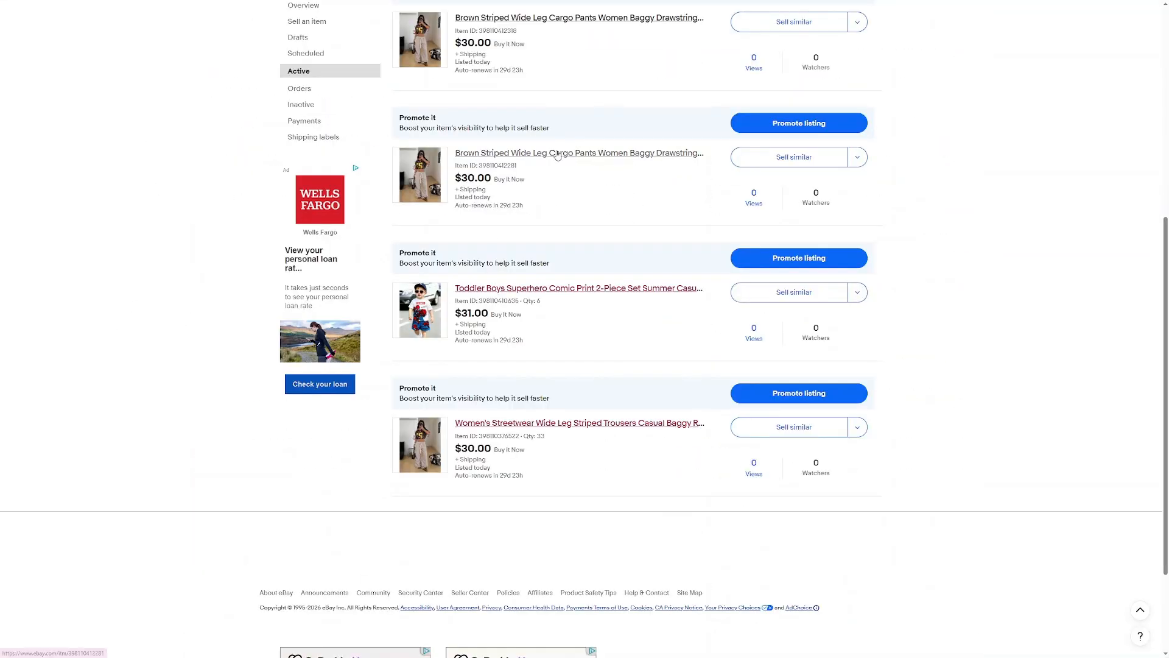
- From the Active listings, open the second "Brown Striped Wide Leg Cargo Pants" listing in a new tab and review its details
right_click(553, 153)
left_click(578, 163)
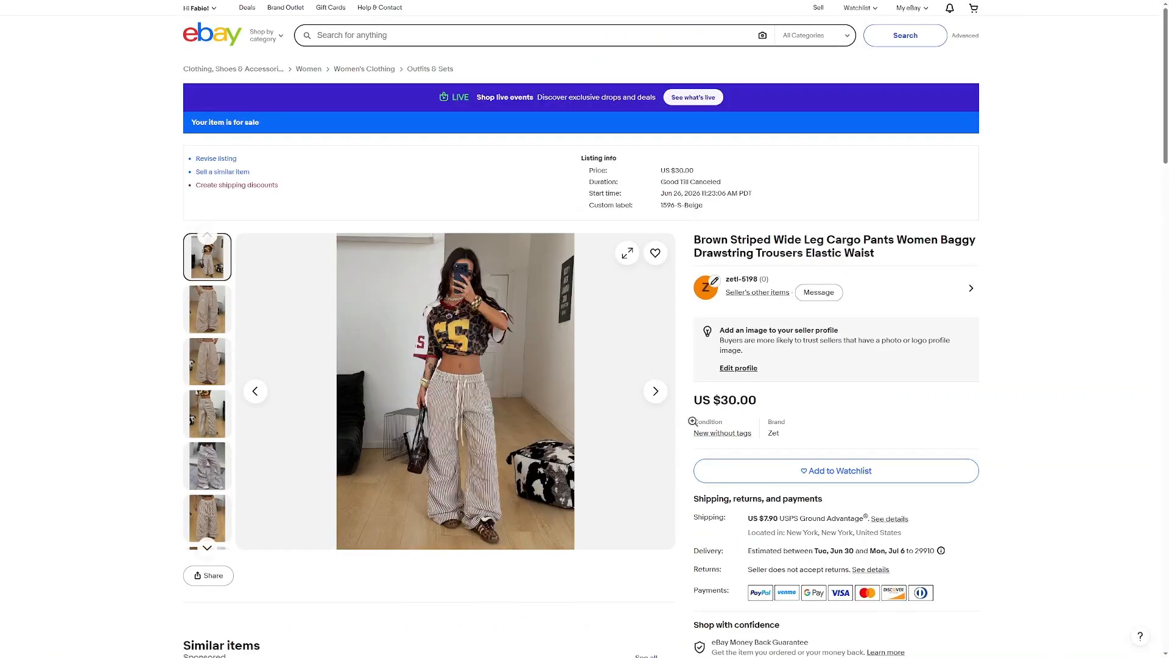
scroll(135, 288, "down", 10)
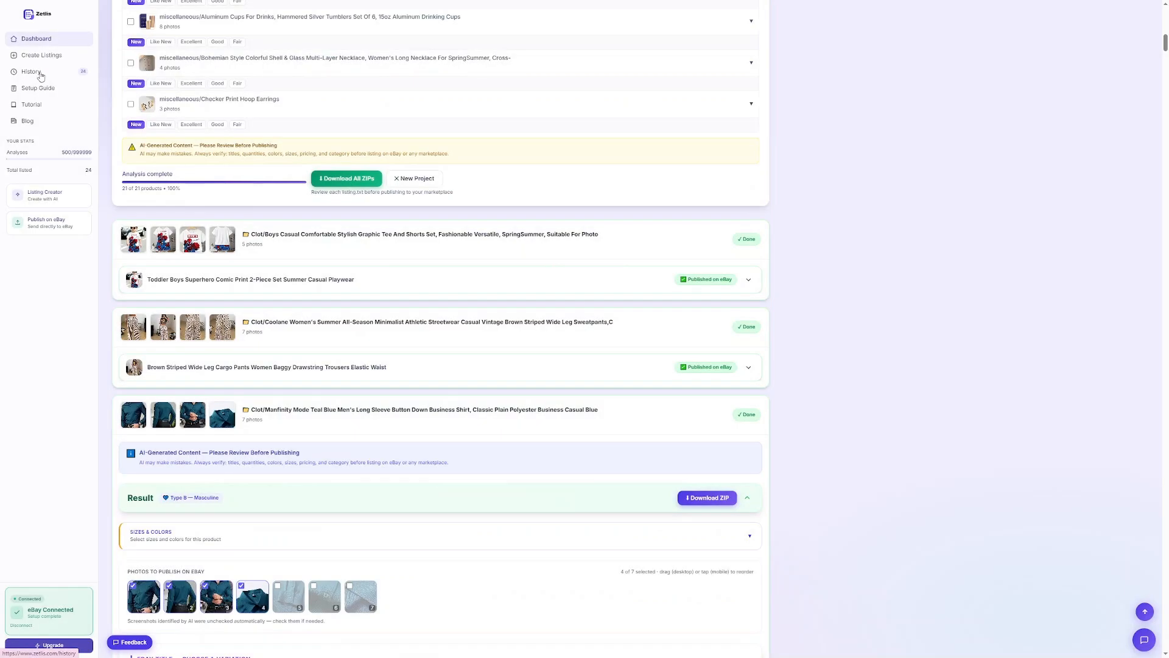
- Switch back to Zetlis and open the Listing History drafts, leaving the current project without saving changes
left_click(40, 73)
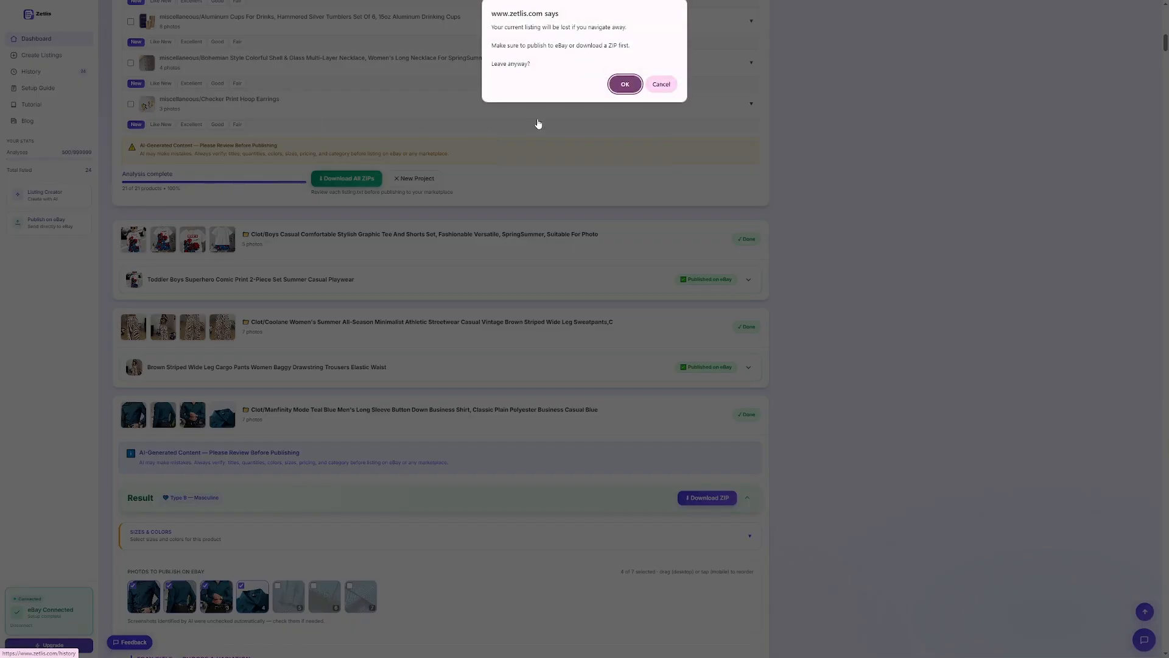
left_click(622, 85)
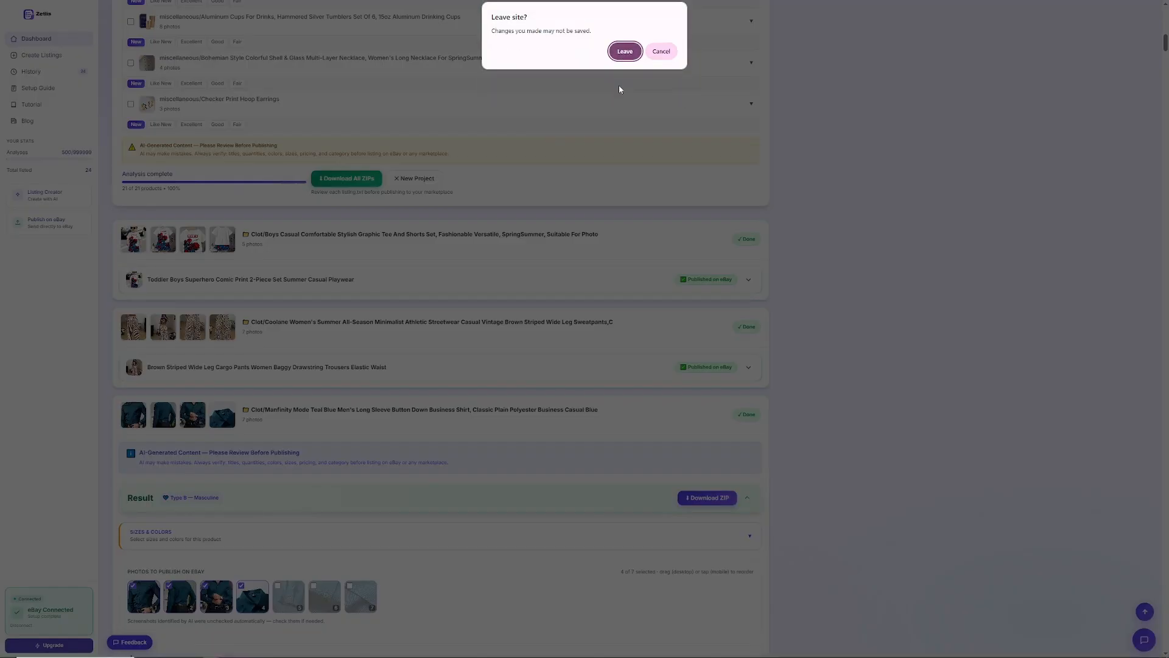
left_click(622, 56)
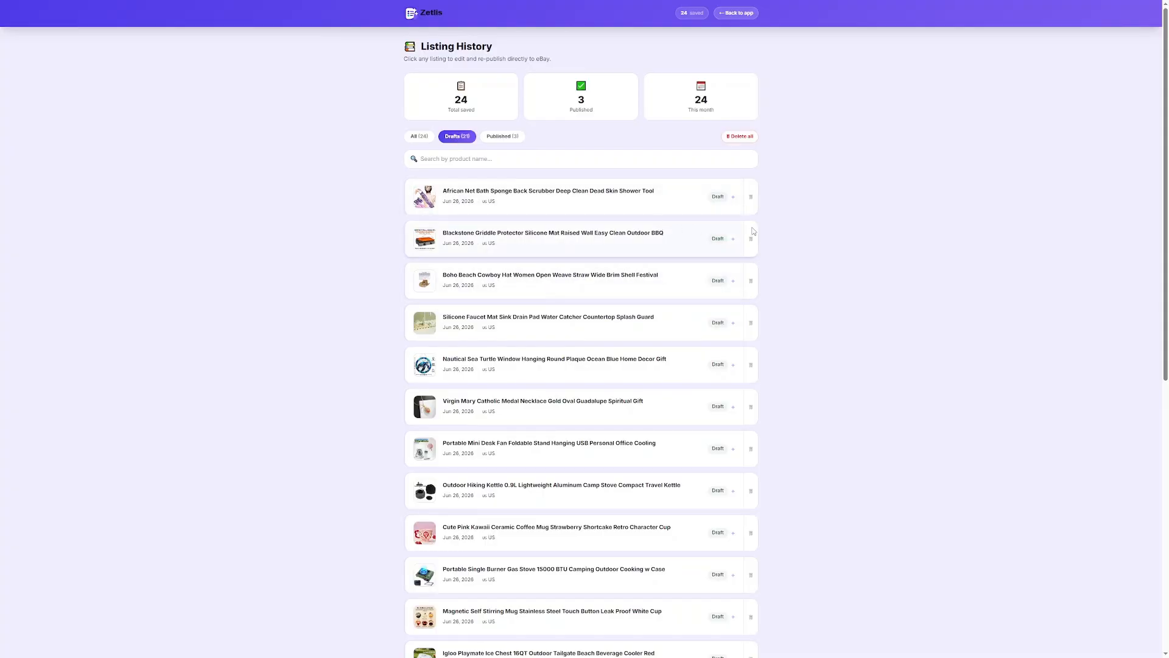
- Look through the full list of saved draft listings in the history
scroll(792, 247, "down", 6)
scroll(794, 256, "down", 2)
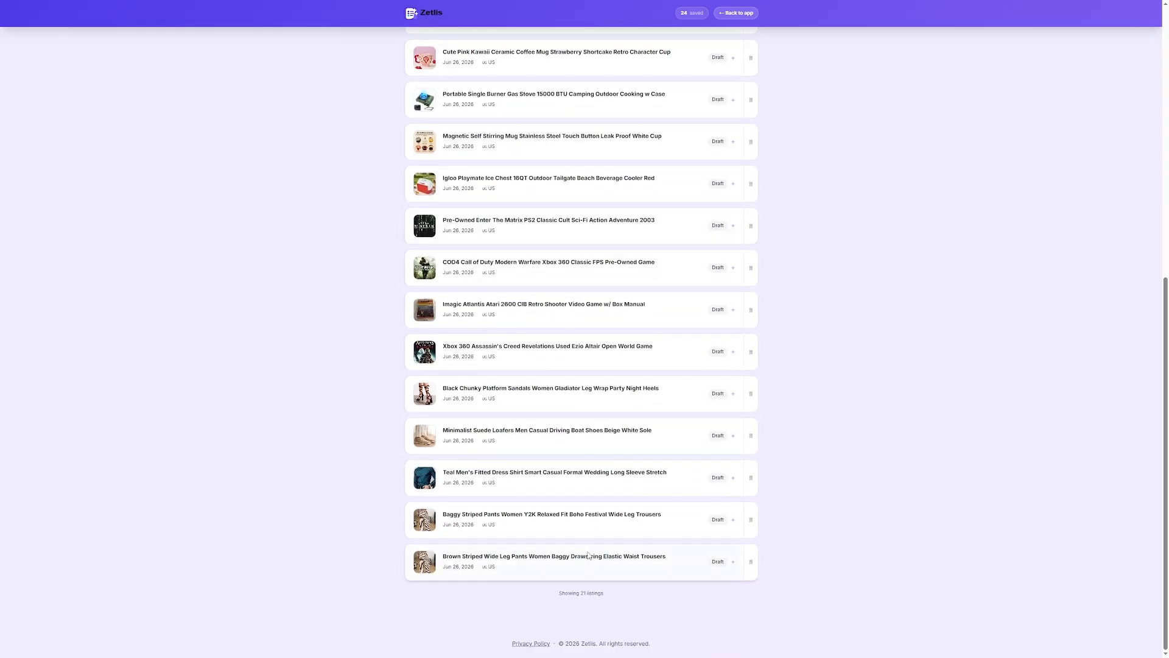
scroll(837, 496, "up", 3)
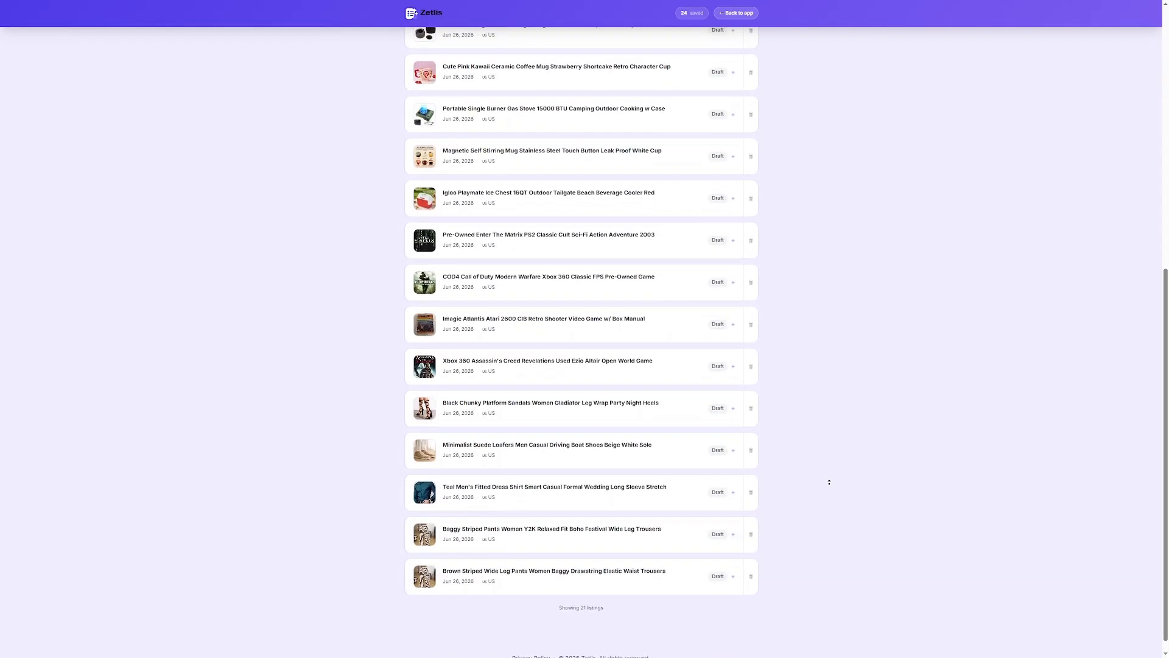
scroll(824, 465, "up", 6)
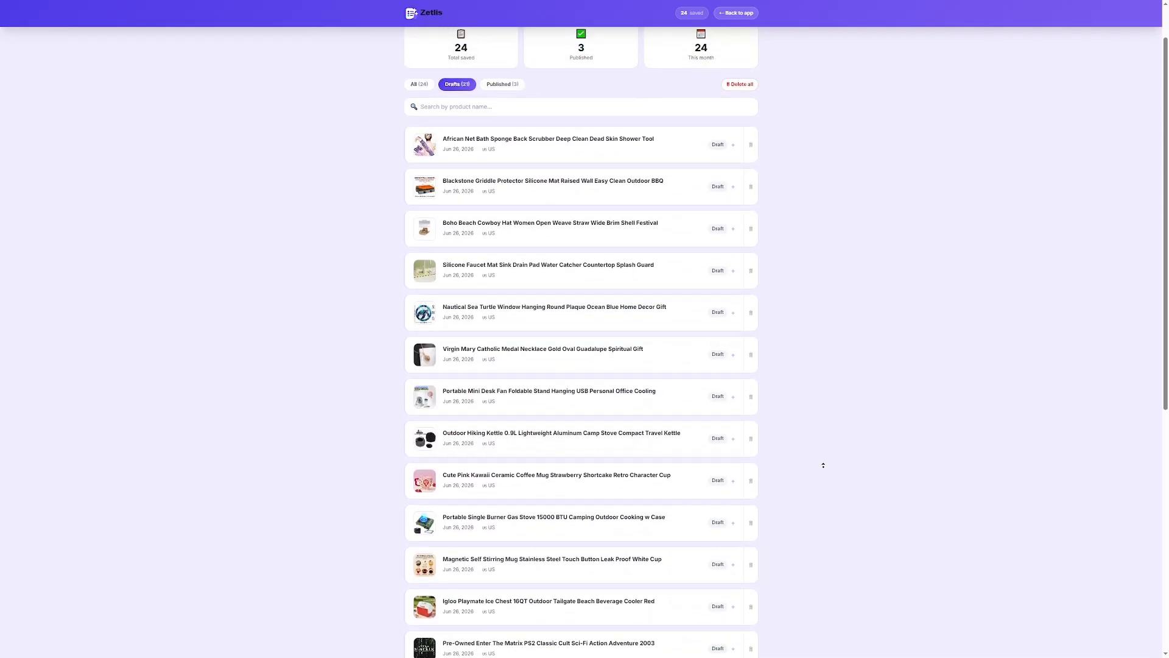